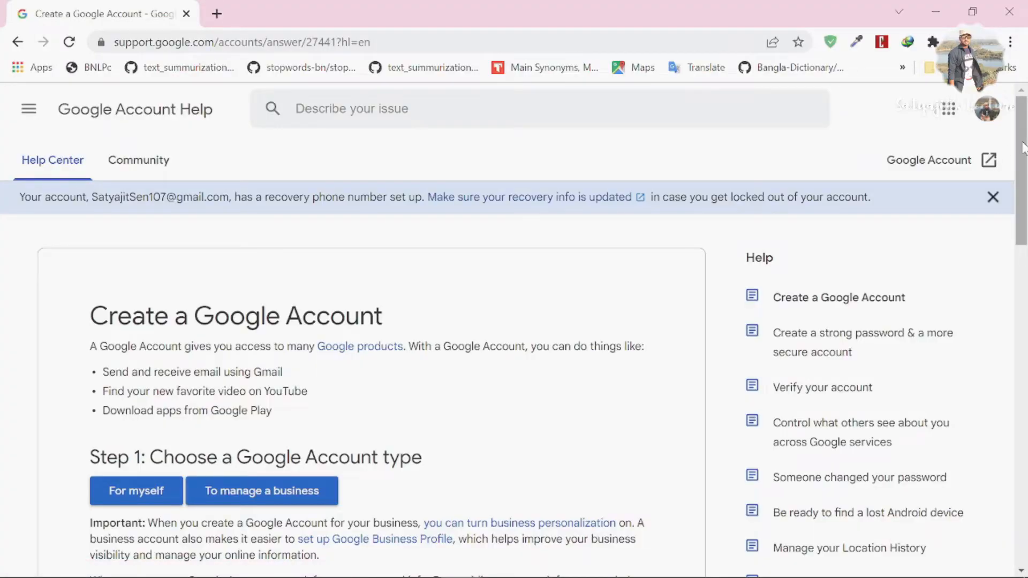
Scroll to Step 1, open the Google account sign-up form, and enter the first name
{"action": "left_click_drag", "start_coordinate": [1022, 147], "coordinate": [1023, 211]}
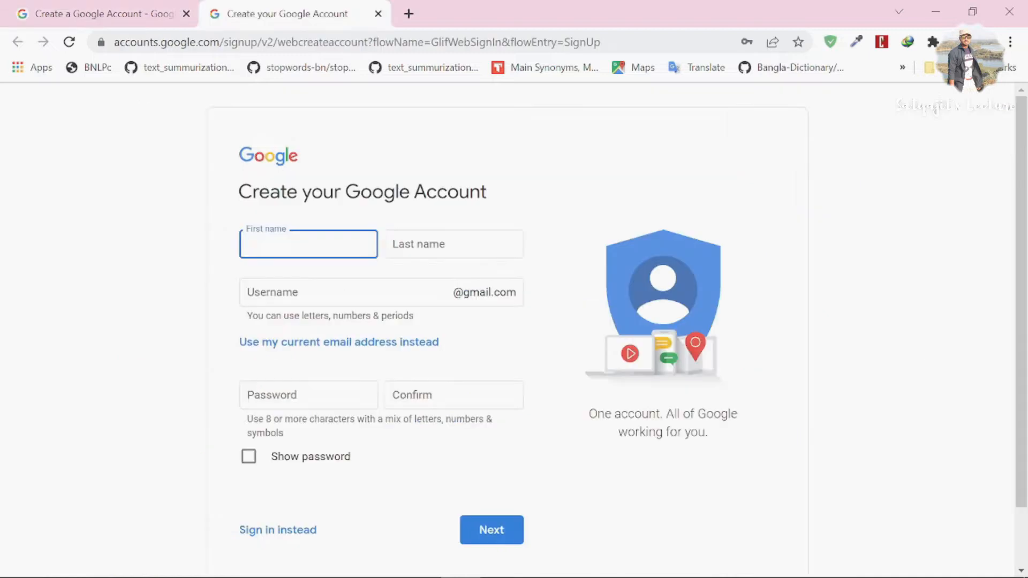
Enter the last name and pick a suggested available username
{"action": "left_click", "coordinate": [419, 257]}
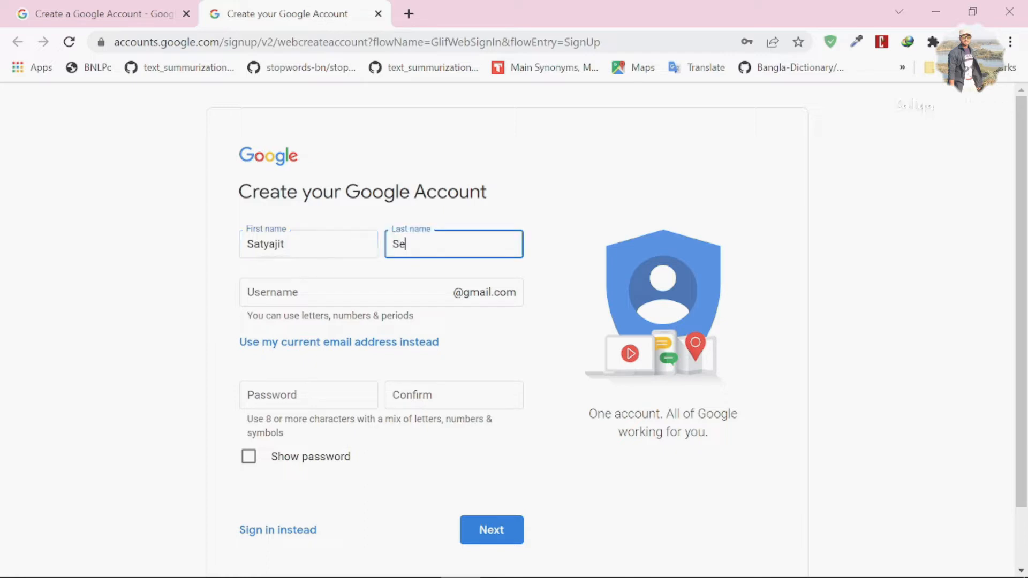
{"action": "key", "text": "Tab"}
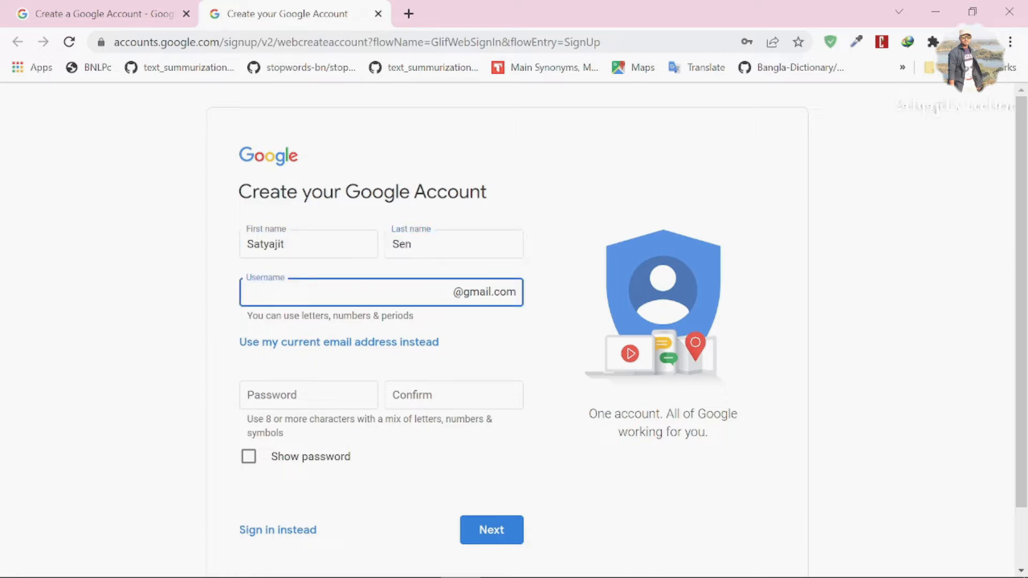
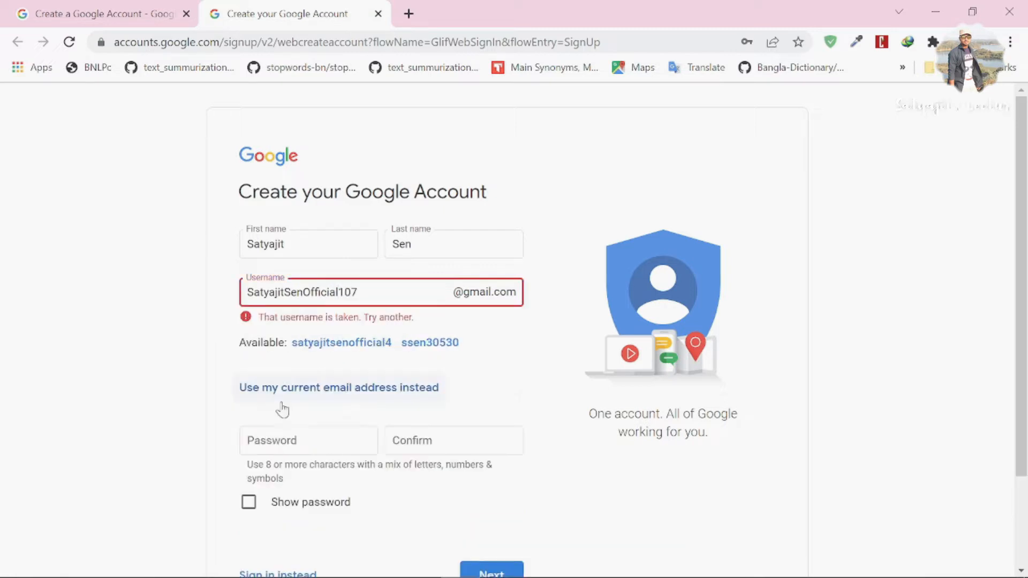
{"action": "left_click", "coordinate": [351, 345]}
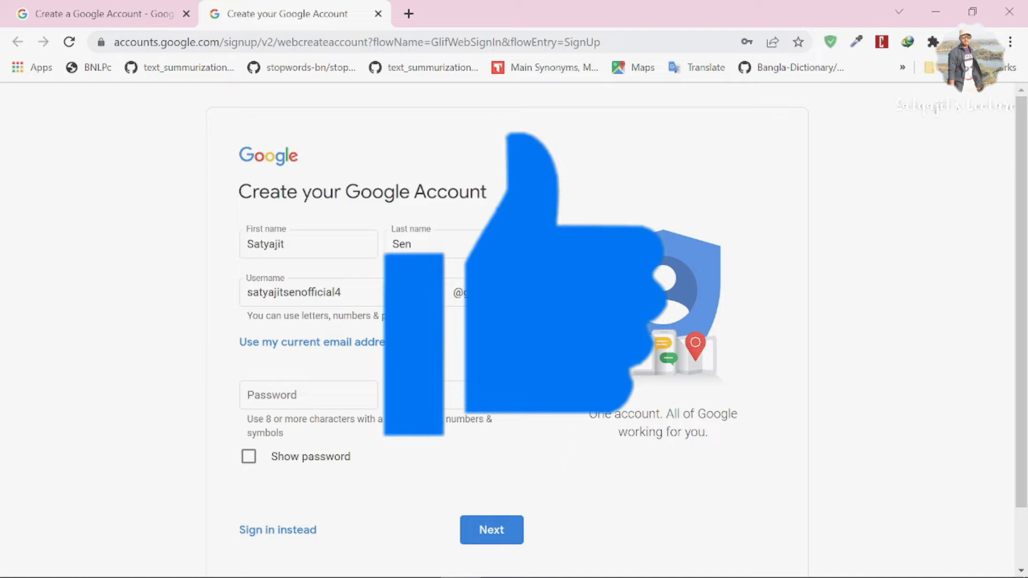
{"action": "left_click", "coordinate": [341, 293]}
{"action": "right_click", "coordinate": [275, 292]}
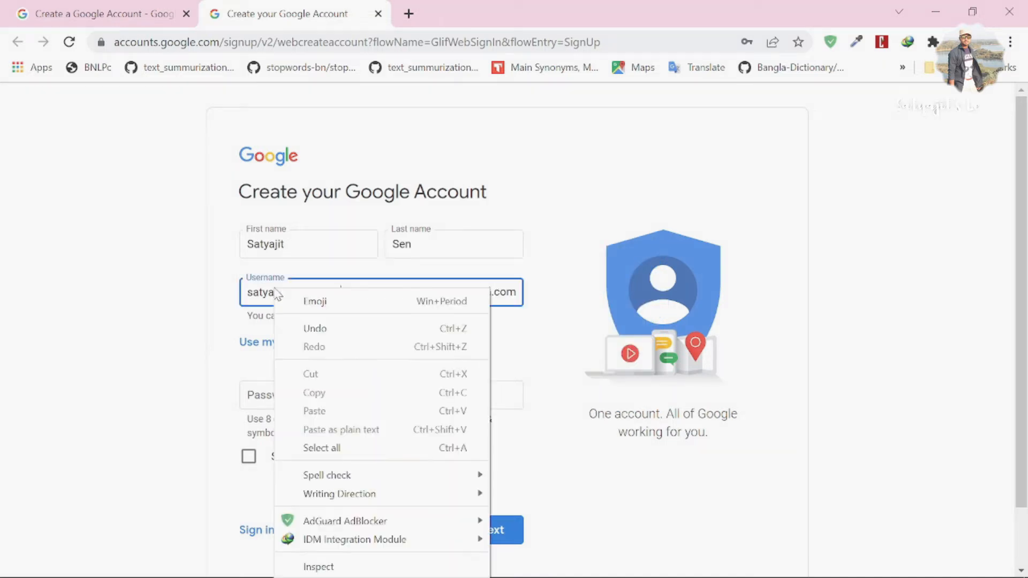
{"action": "left_click", "coordinate": [254, 295]}
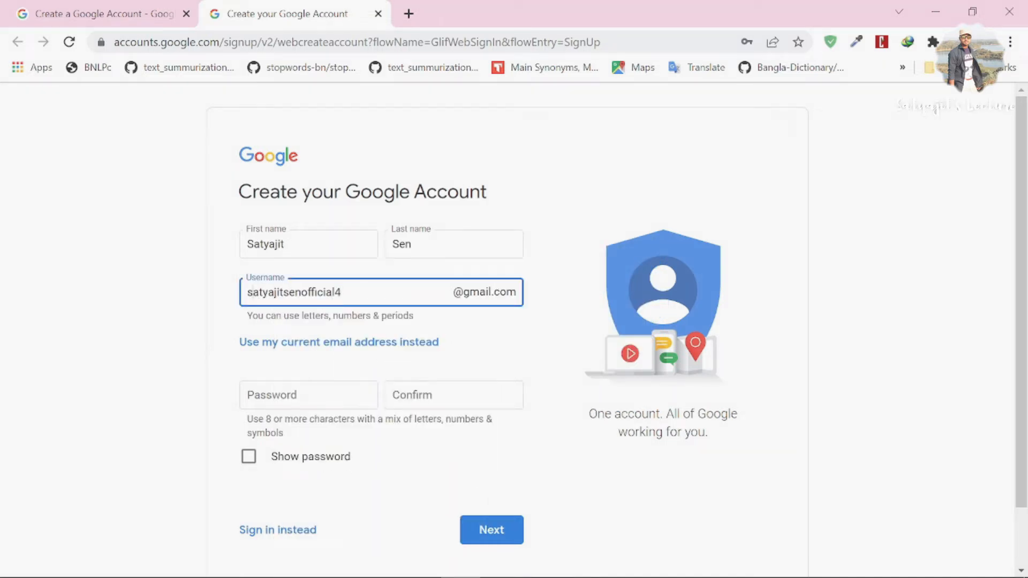
{"action": "key", "text": "shift+Left"}
{"action": "left_click", "coordinate": [288, 293]}
Enter and confirm the account password, then submit the sign-up details
{"action": "left_click", "coordinate": [300, 395]}
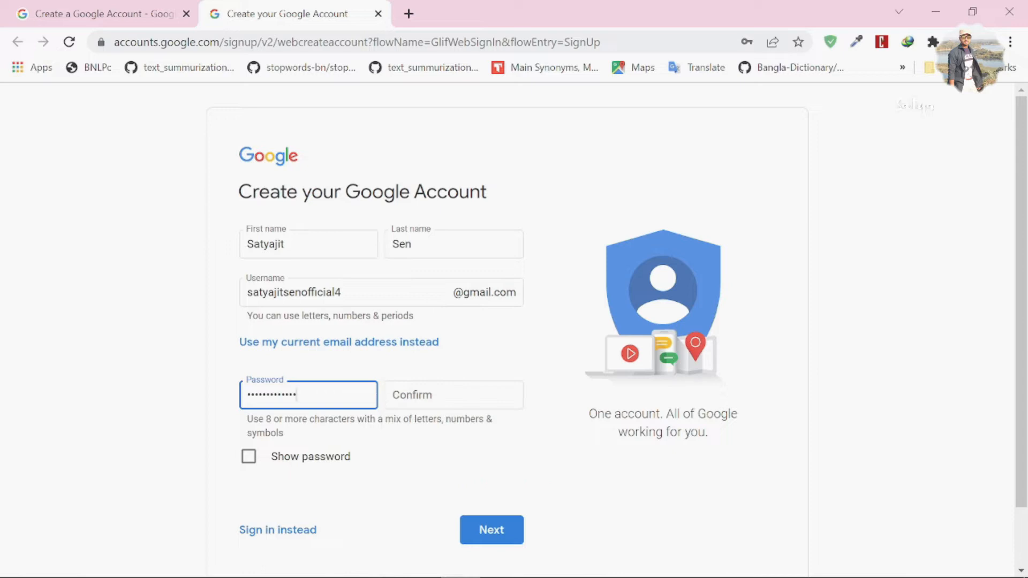
{"action": "left_click", "coordinate": [454, 395]}
{"action": "type", "text": "•"}
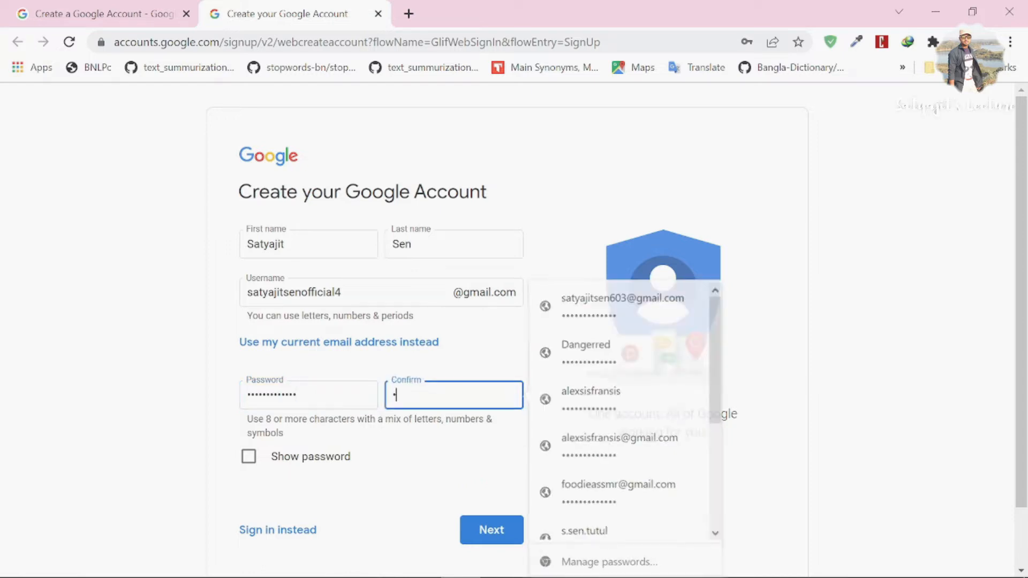
{"action": "type", "text": "••••••••••••"}
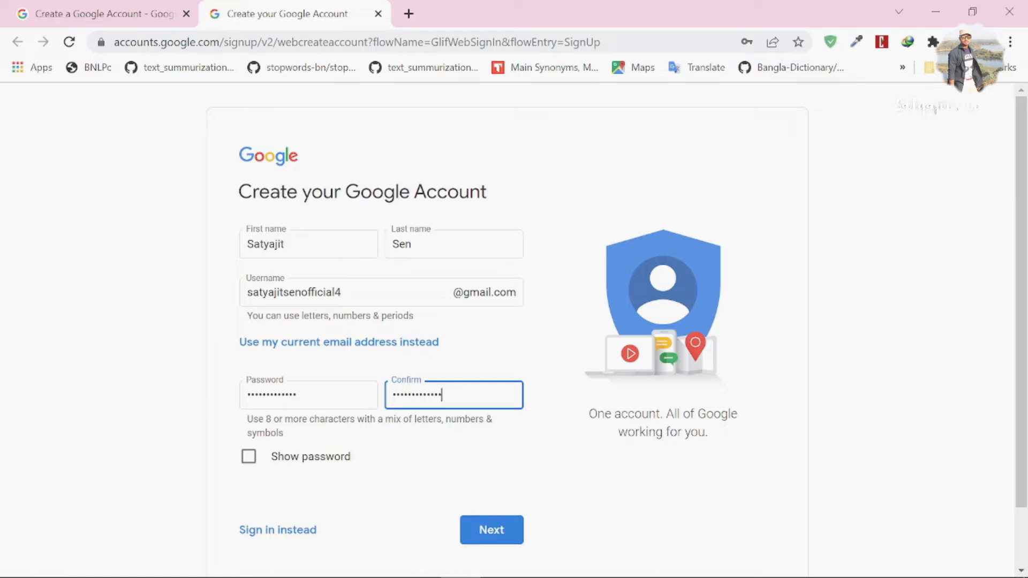
{"action": "left_click", "coordinate": [488, 531]}
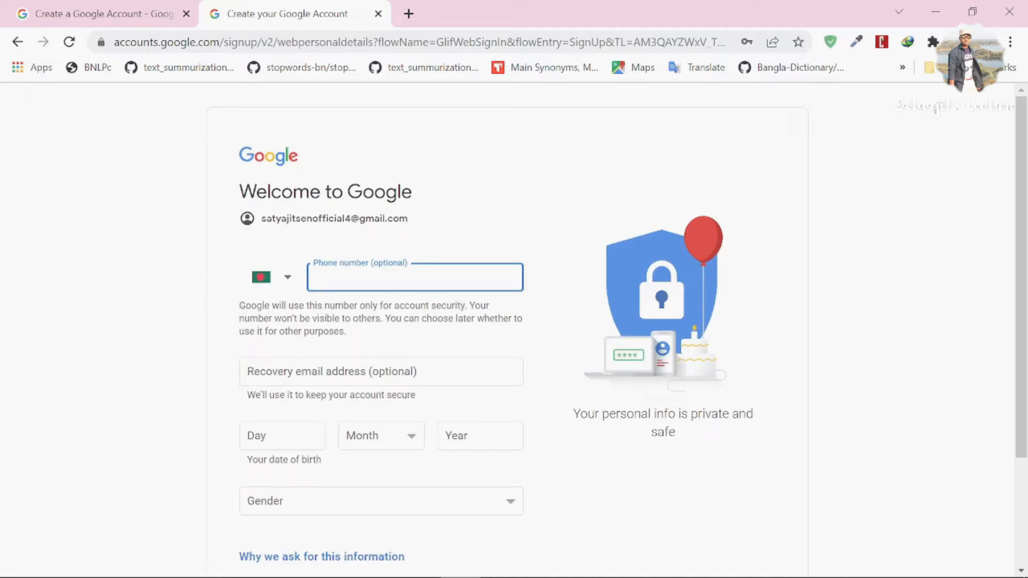
Fill the phone number from saved suggestions and enter a recovery email address
{"action": "left_click", "coordinate": [415, 278]}
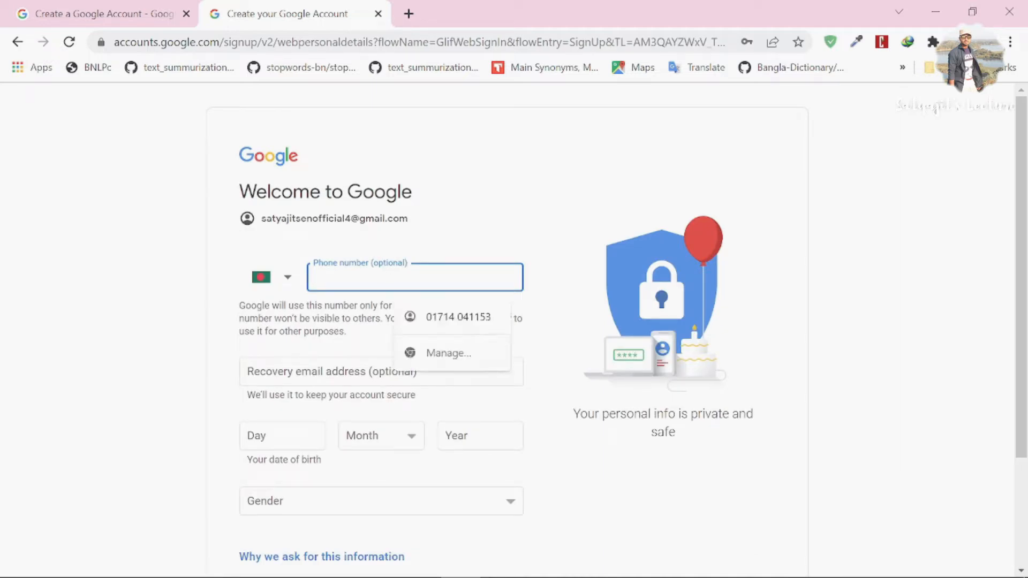
{"action": "left_click", "coordinate": [422, 324]}
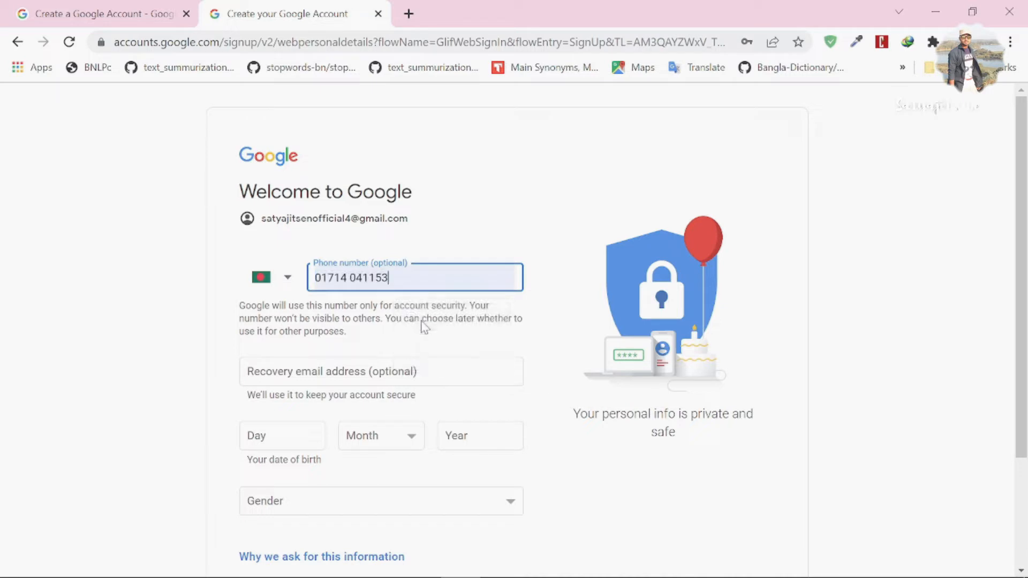
{"action": "key", "text": "Tab"}
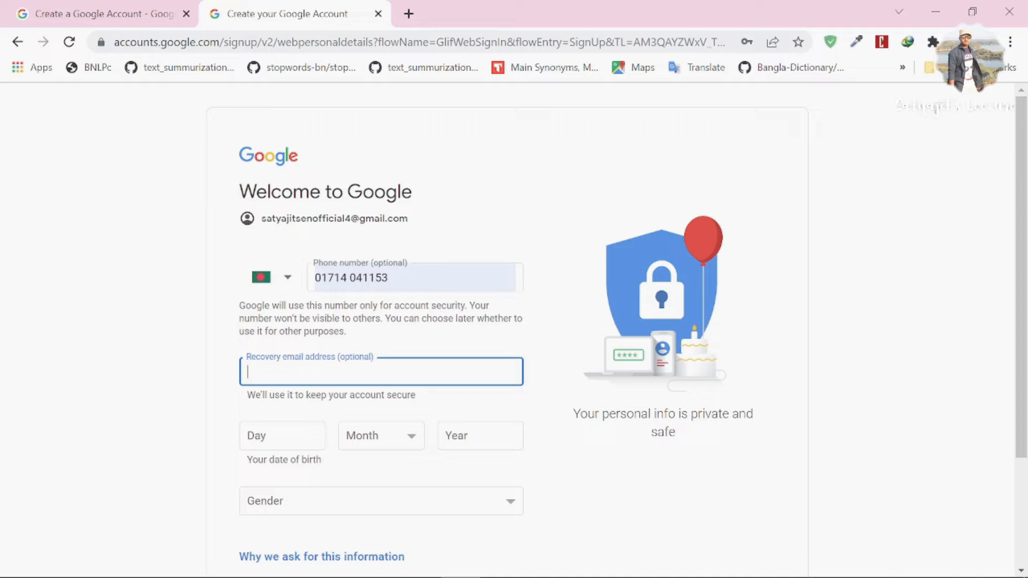
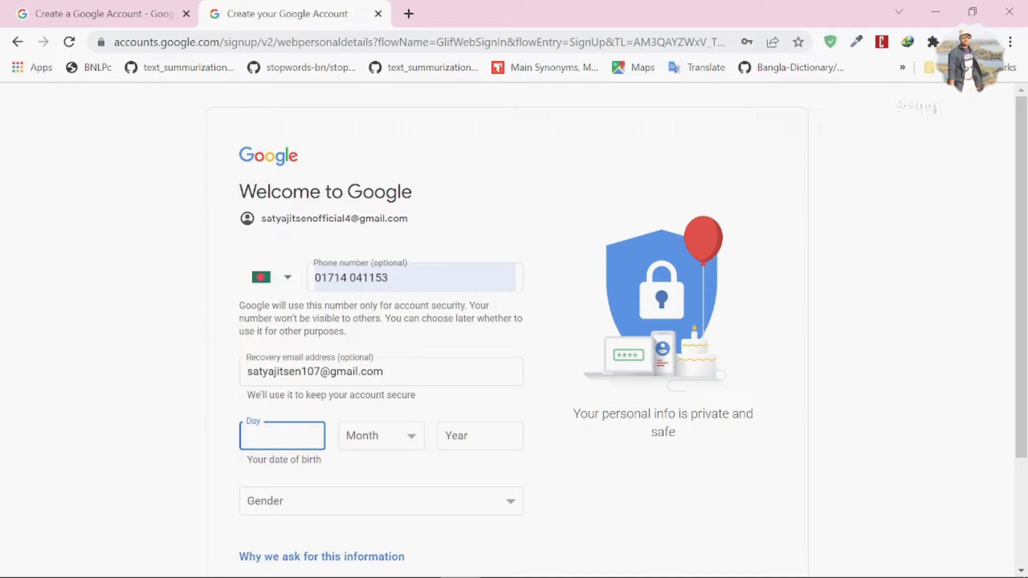
Set the birth date to 21 April and enter the birth year
{"action": "type", "text": "04"}
{"action": "left_click", "coordinate": [396, 443]}
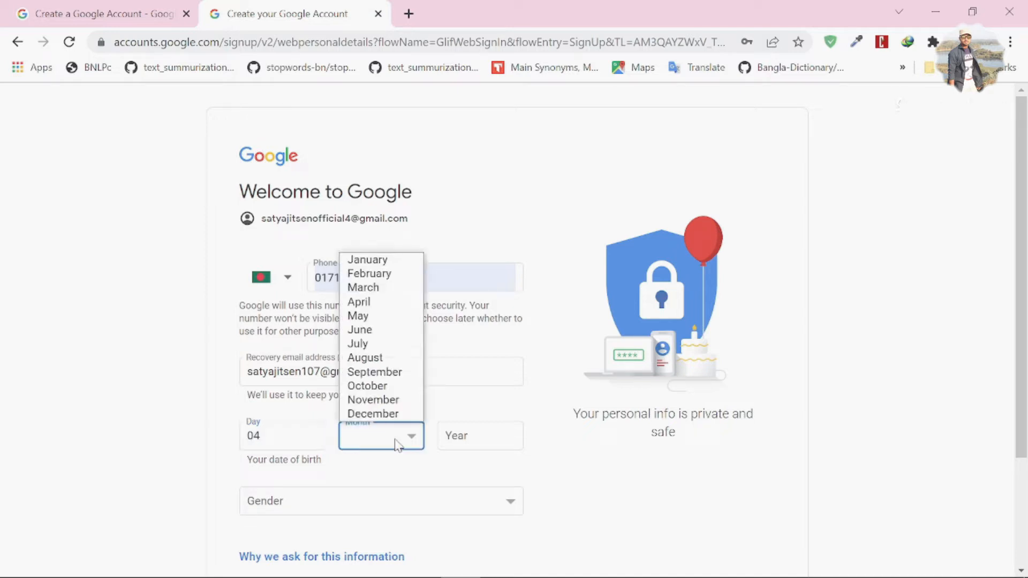
{"action": "left_click", "coordinate": [369, 303]}
{"action": "left_click", "coordinate": [278, 438]}
{"action": "key", "text": "BackSpace"}
{"action": "key", "text": "BackSpace"}
{"action": "type", "text": "21"}
{"action": "left_click", "coordinate": [480, 436]}
{"action": "type", "text": "19"}
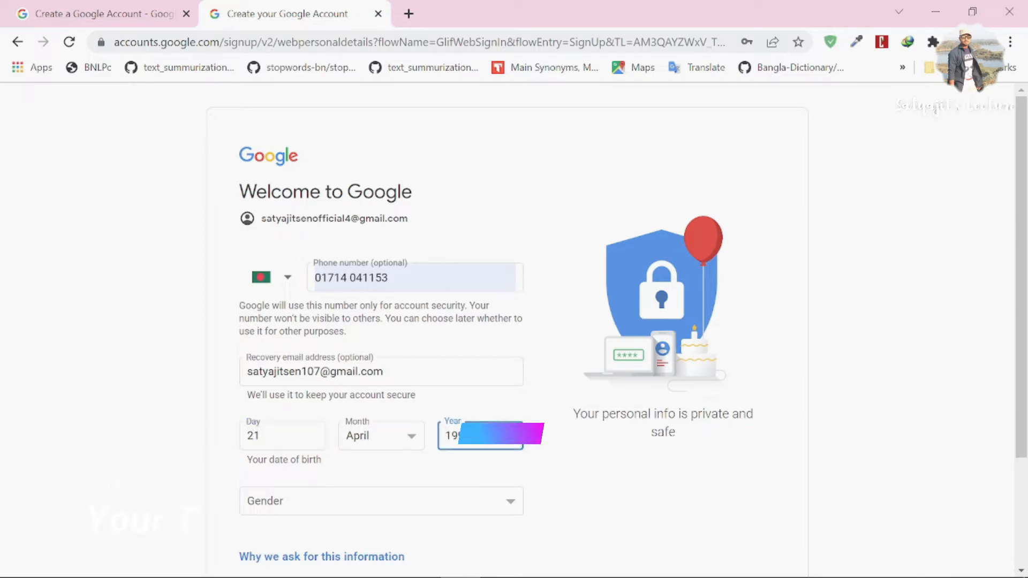
Set gender to Male and submit the personal details
{"action": "left_click", "coordinate": [510, 504]}
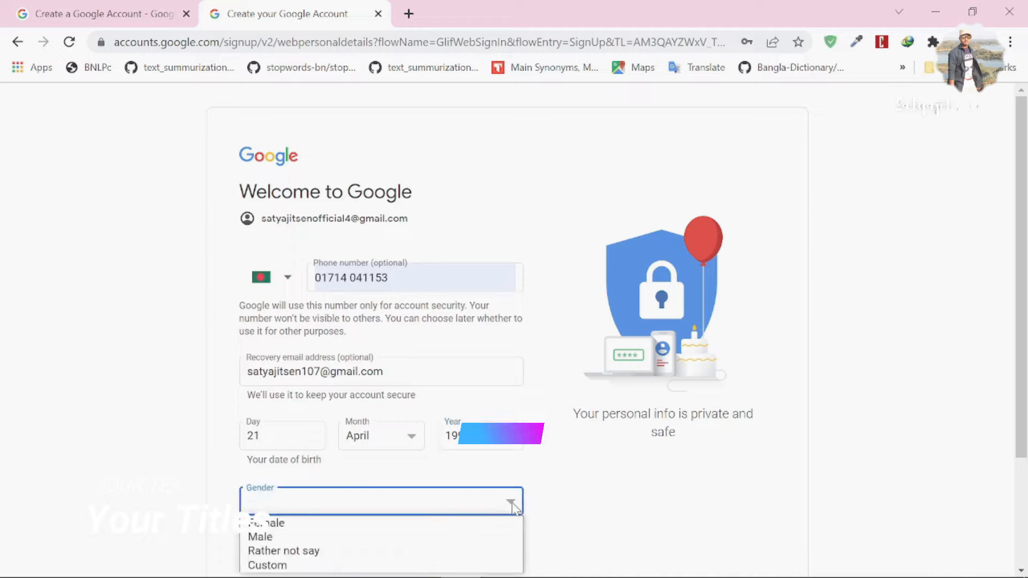
{"action": "left_click", "coordinate": [258, 537]}
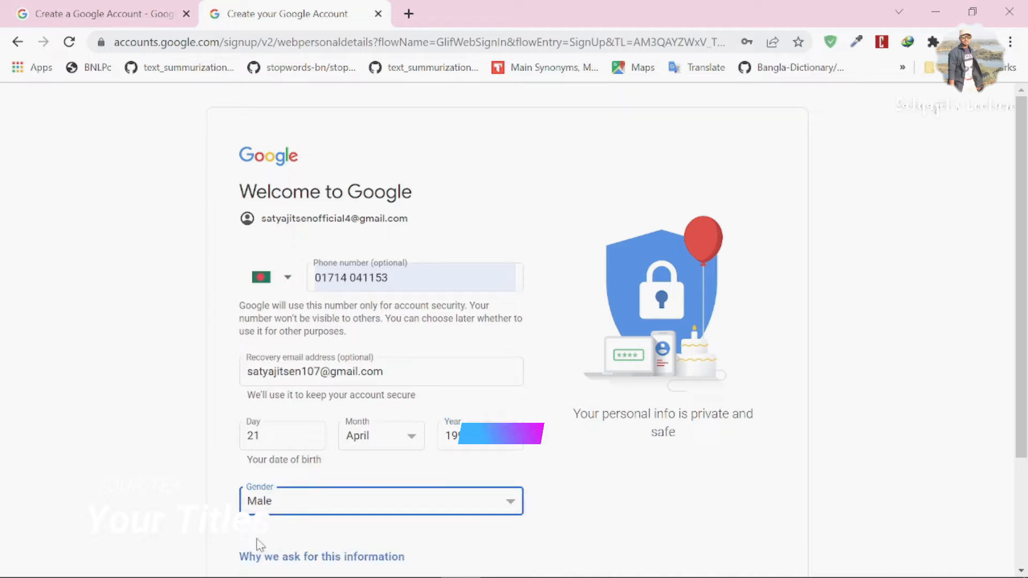
{"action": "scroll", "coordinate": [499, 474], "scroll_direction": "down", "scroll_amount": 3}
{"action": "left_click", "coordinate": [492, 462]}
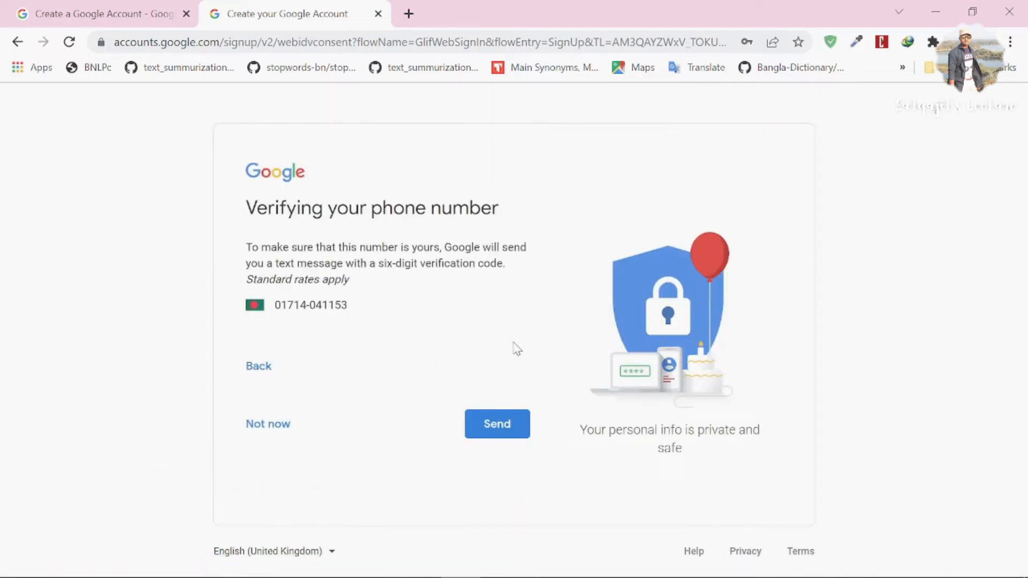
Verify the phone with the texted six-digit code and agree to use it across Google services
{"action": "left_click", "coordinate": [495, 424]}
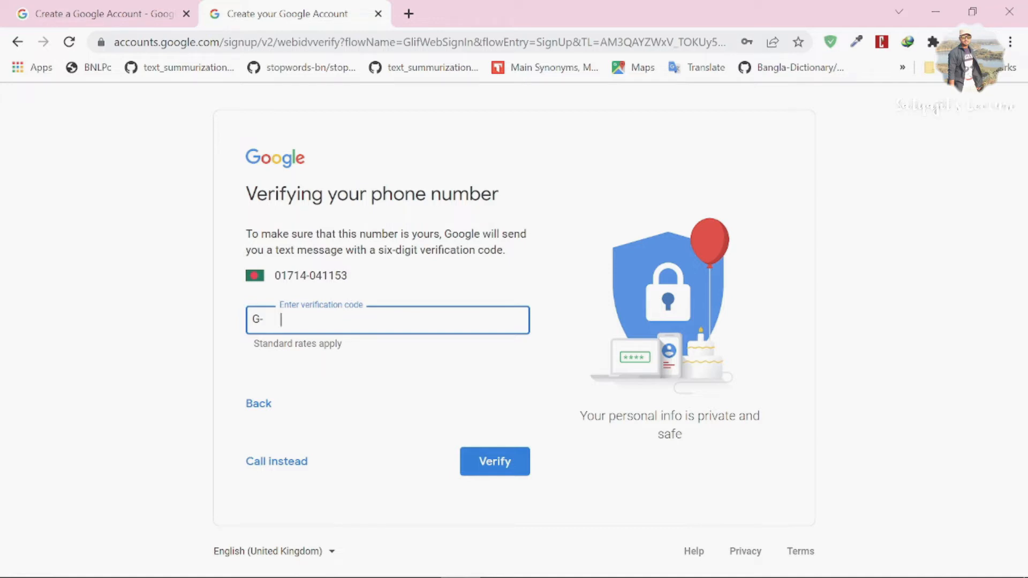
{"action": "left_click", "coordinate": [492, 463]}
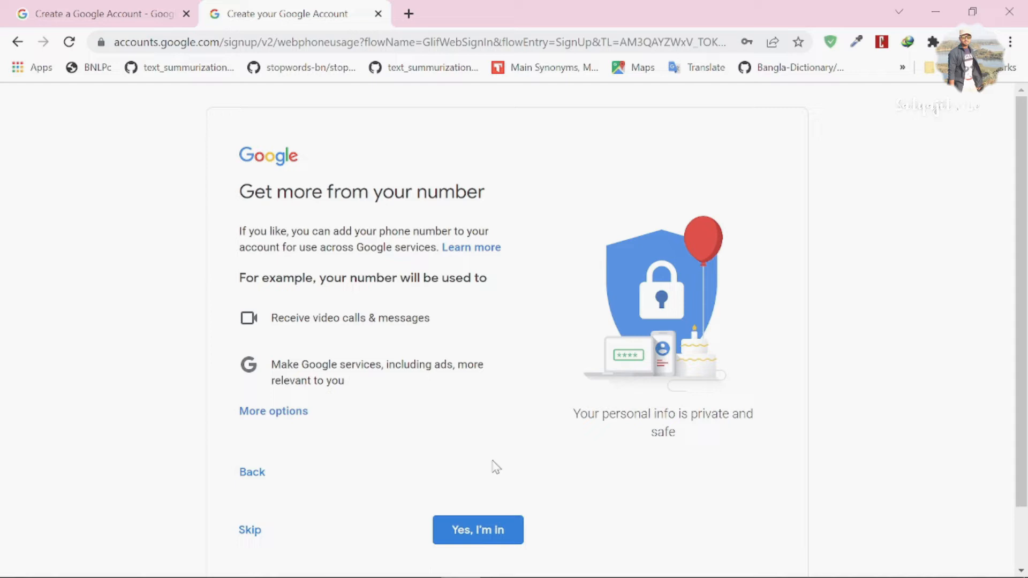
{"action": "left_click_drag", "start_coordinate": [1023, 317], "coordinate": [1021, 367]}
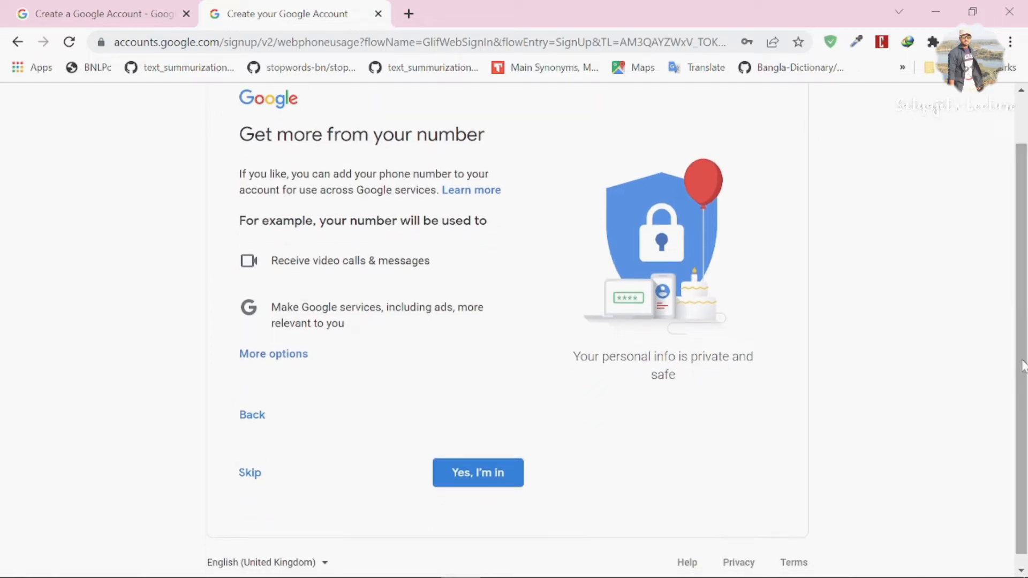
{"action": "left_click", "coordinate": [479, 473]}
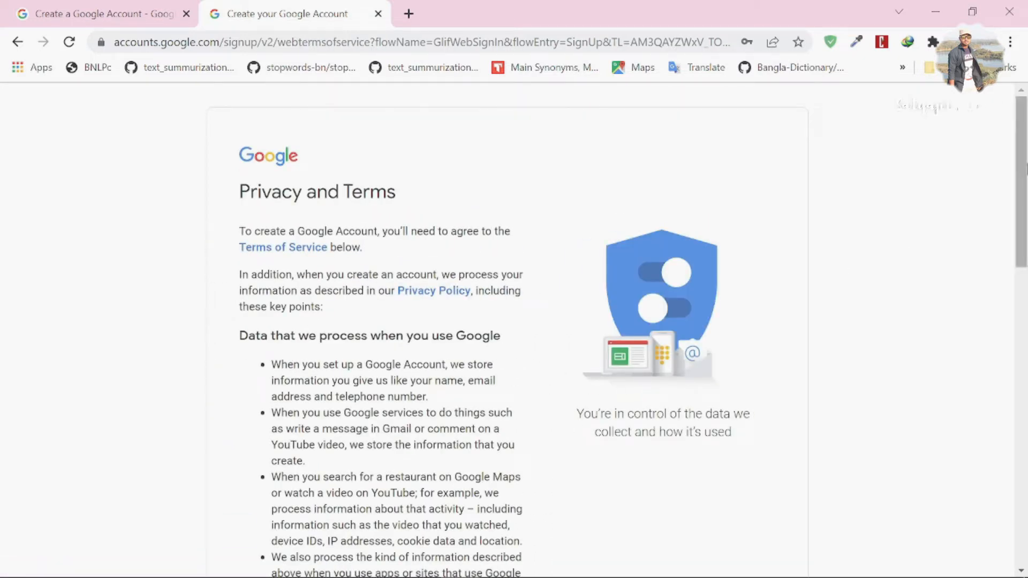
Agree to the Privacy and Terms, then opt in to 2-Step Verification with 'Count me in'
{"action": "left_click_drag", "start_coordinate": [1025, 171], "coordinate": [1026, 470]}
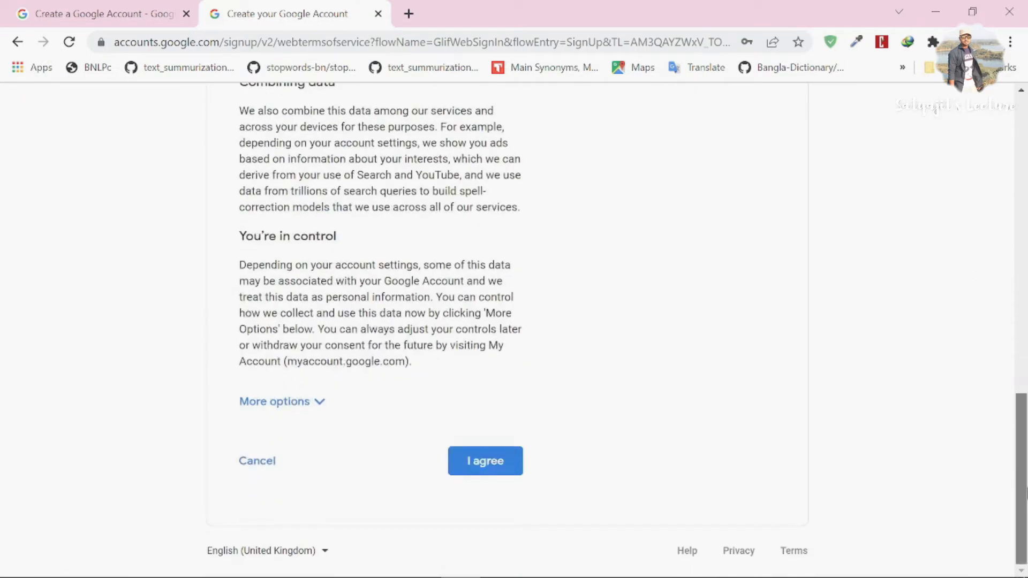
{"action": "left_click", "coordinate": [506, 478]}
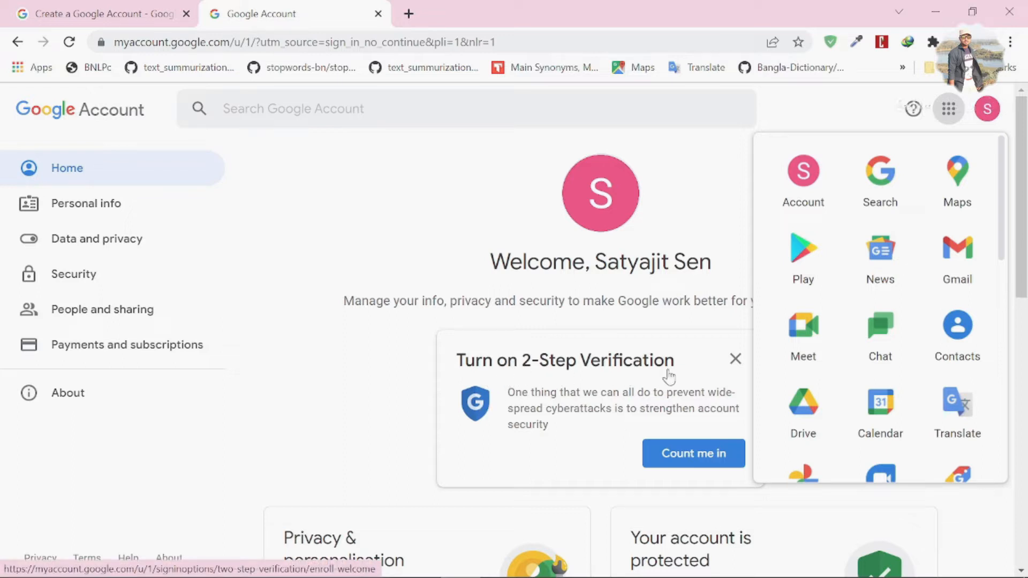
{"action": "left_click", "coordinate": [682, 464]}
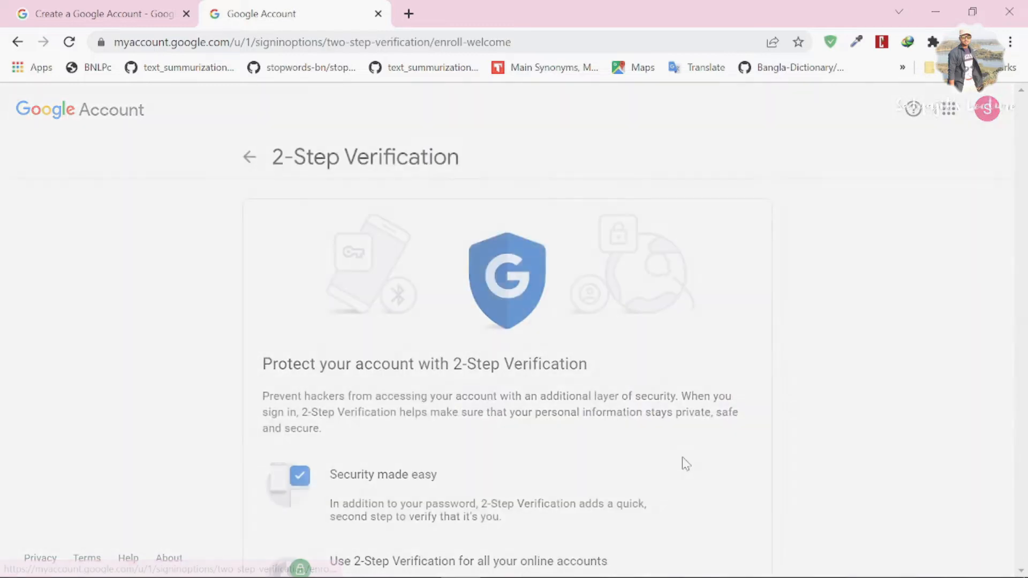
{"action": "scroll", "coordinate": [682, 457], "scroll_direction": "down", "scroll_amount": 4}
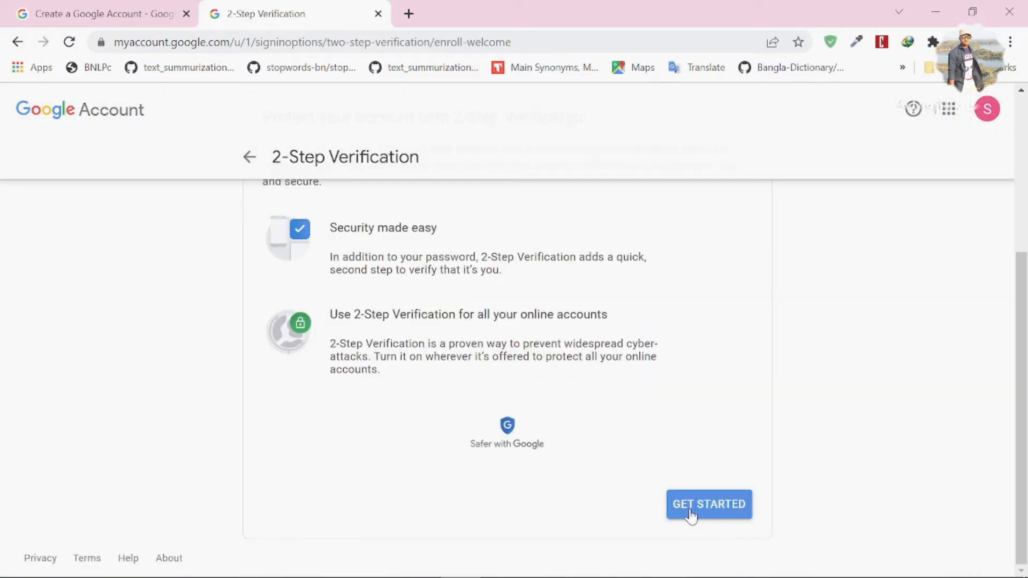
Begin 2-Step Verification setup and re-enter the account password to confirm identity
{"action": "left_click", "coordinate": [709, 518]}
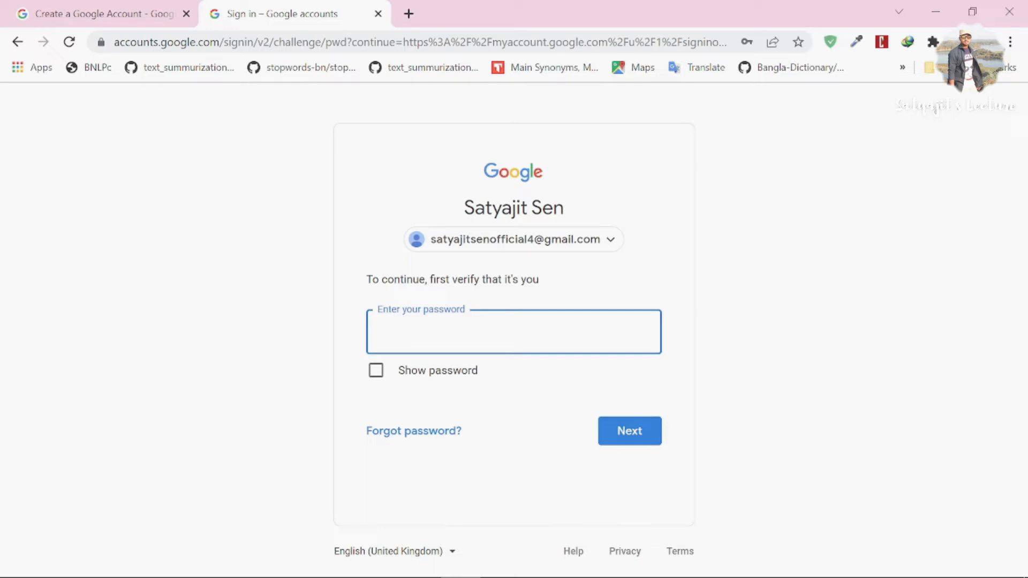
{"action": "type", "text": "•••••••••••••"}
{"action": "left_click", "coordinate": [630, 442]}
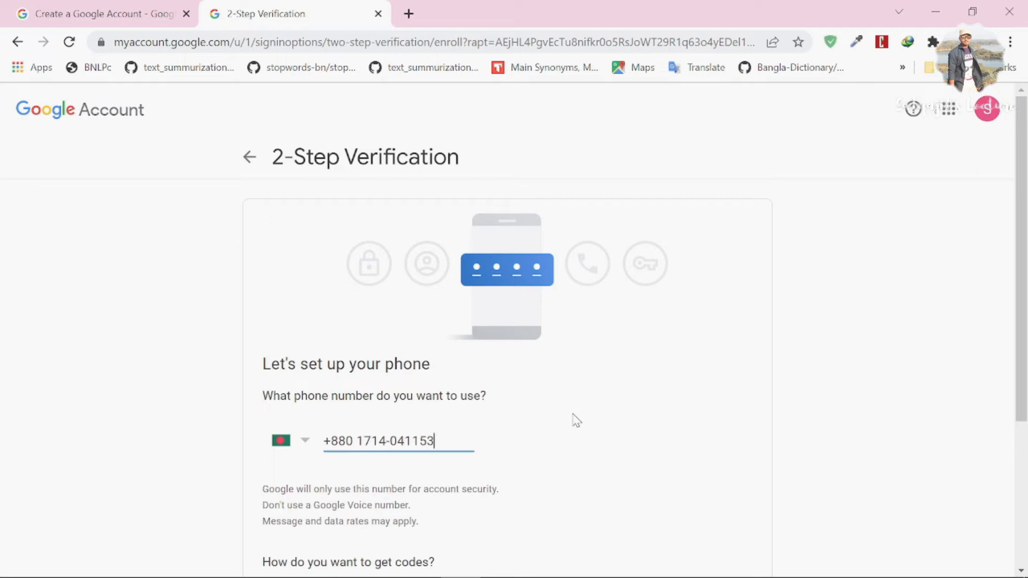
Send a verification code to the listed phone and enter the received code
{"action": "left_click_drag", "start_coordinate": [1023, 285], "coordinate": [1025, 413]}
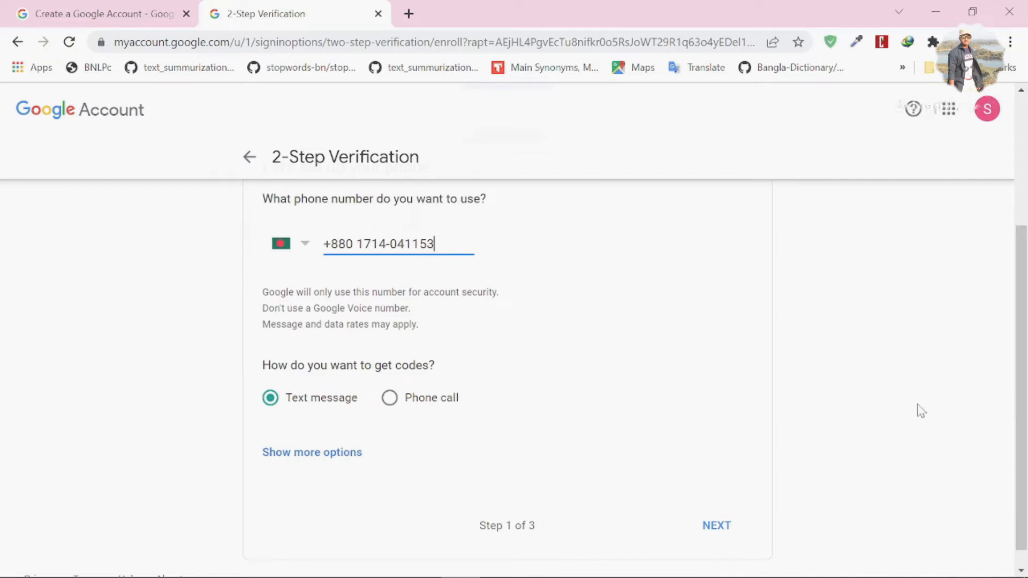
{"action": "mouse_move", "coordinate": [1025, 306]}
{"action": "left_mouse_down"}
{"action": "mouse_move", "coordinate": [1026, 317]}
{"action": "mouse_move", "coordinate": [1026, 298]}
{"action": "left_mouse_up"}
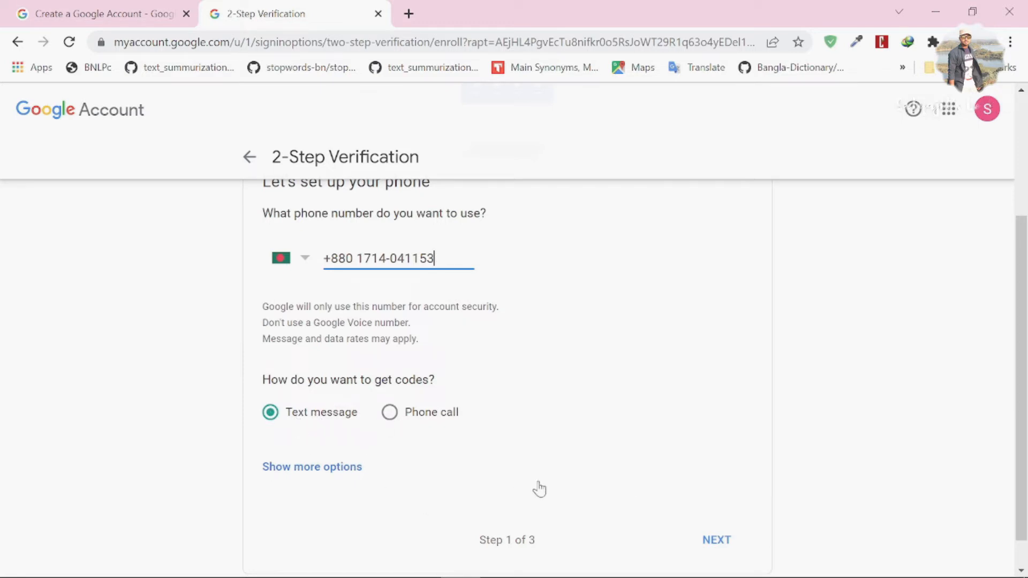
{"action": "left_click", "coordinate": [718, 545]}
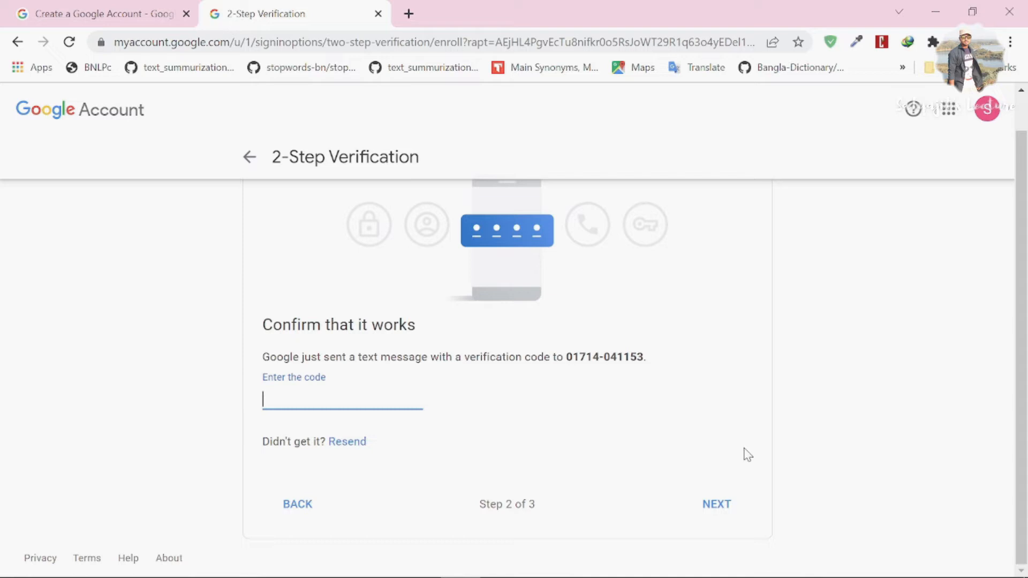
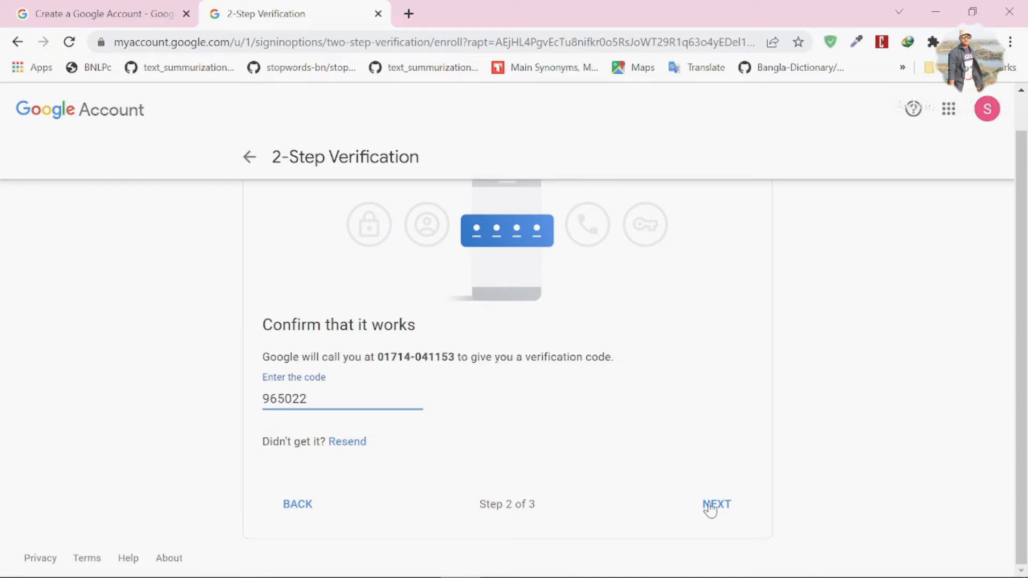
{"action": "left_click", "coordinate": [712, 506]}
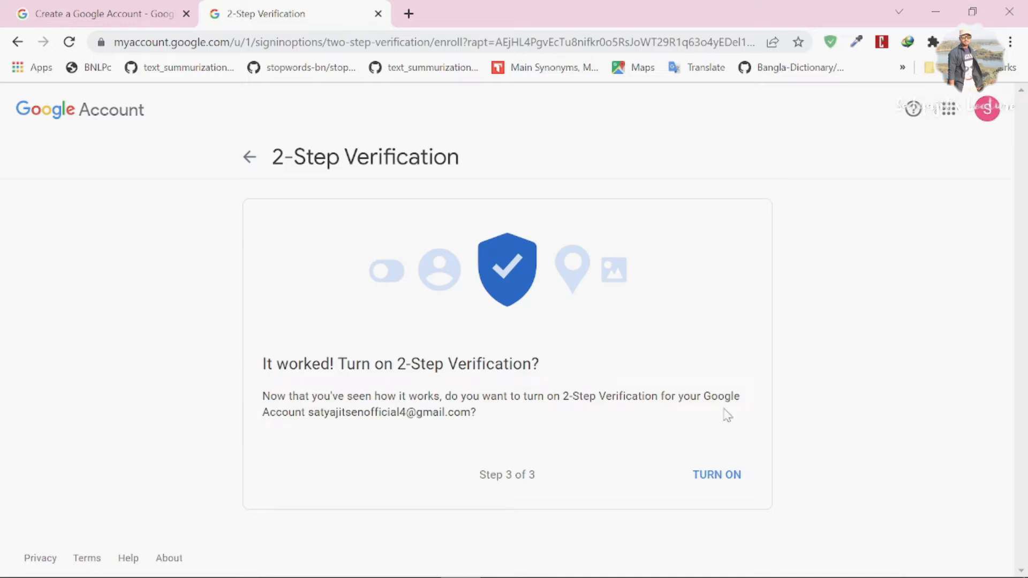
Turn on 2-Step Verification, then open profile picture settings from the account avatar
{"action": "left_click", "coordinate": [715, 481]}
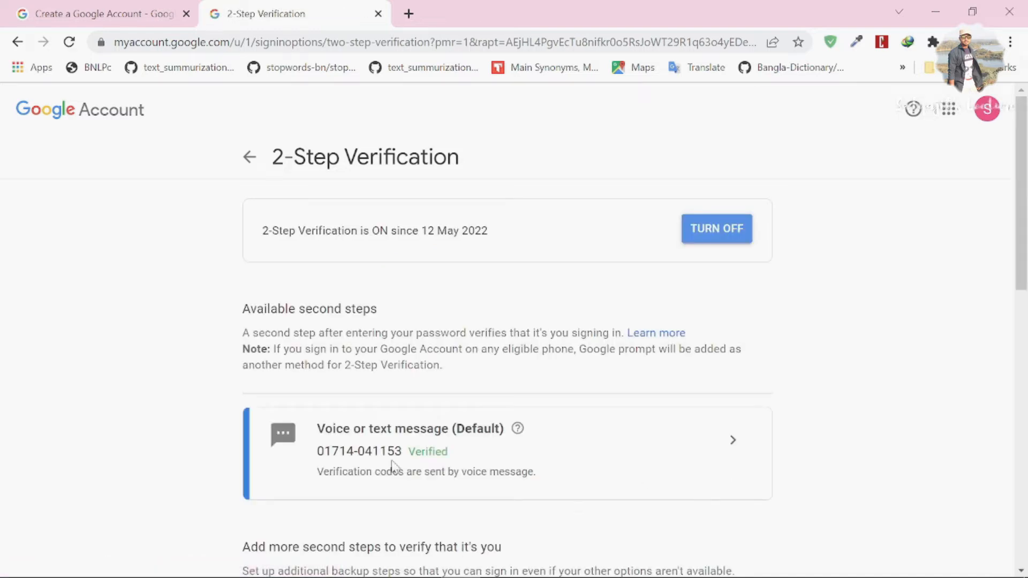
{"action": "left_click", "coordinate": [413, 453]}
{"action": "left_click", "coordinate": [985, 112]}
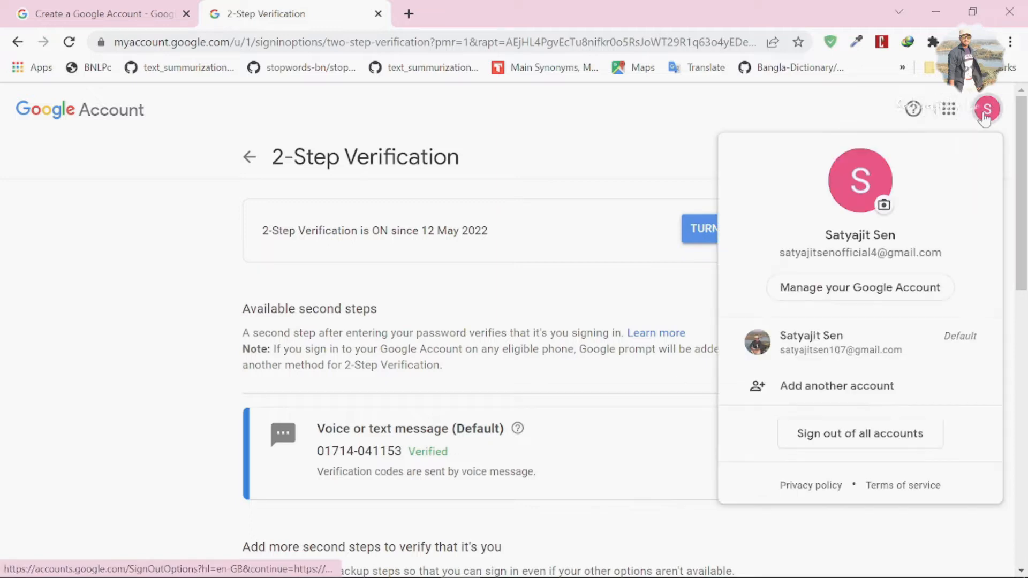
{"action": "left_click", "coordinate": [883, 205]}
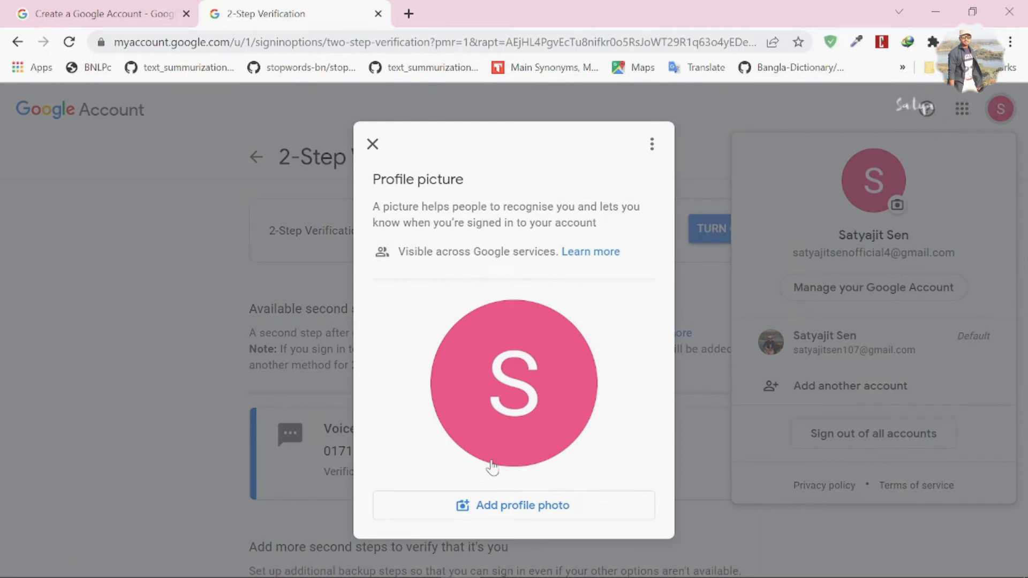
Save the Freediving diver illustration as the profile picture and close the account panel
{"action": "left_click", "coordinate": [493, 506]}
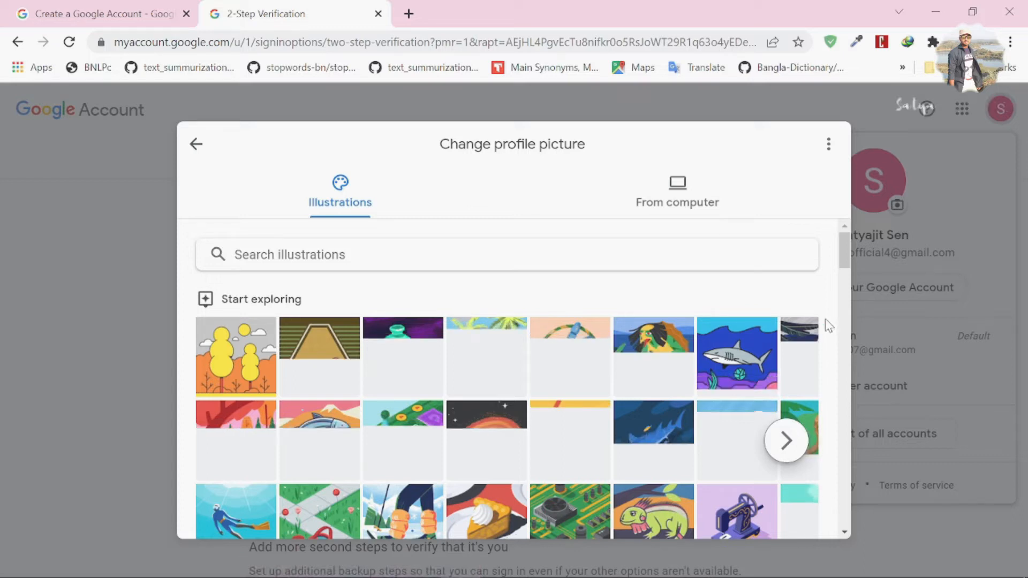
{"action": "left_click", "coordinate": [244, 510]}
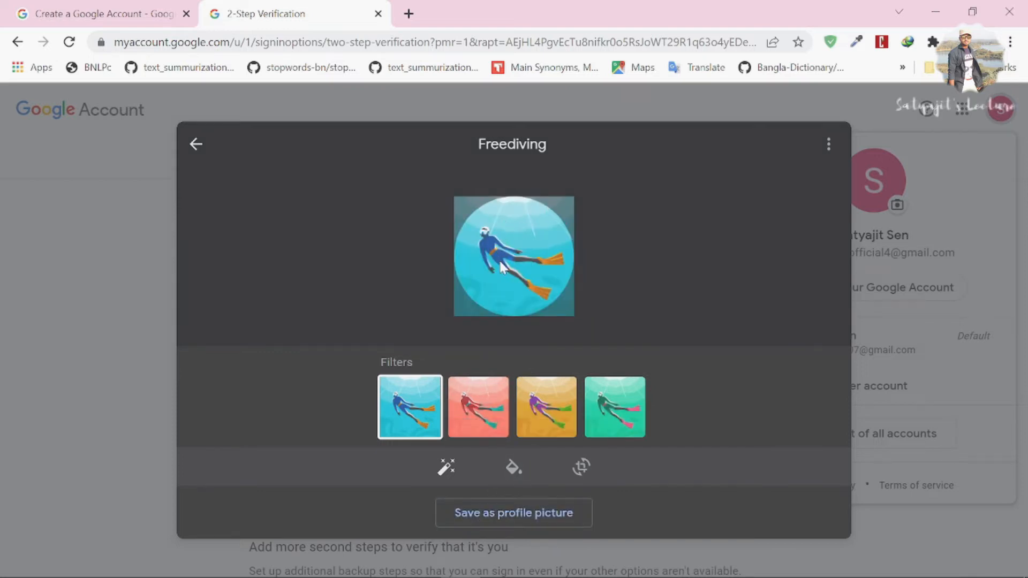
{"action": "left_click", "coordinate": [509, 513]}
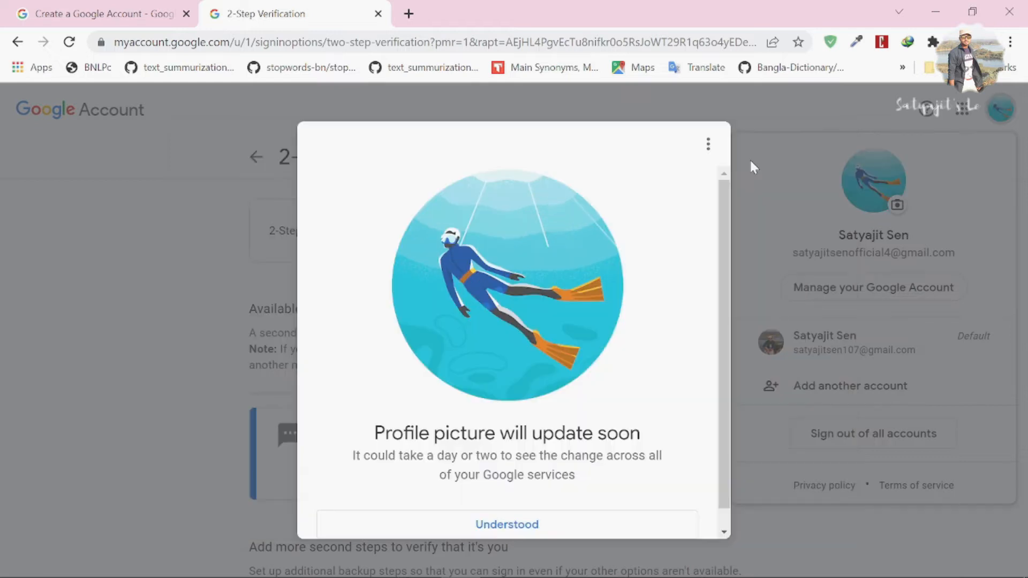
{"action": "left_click", "coordinate": [750, 162]}
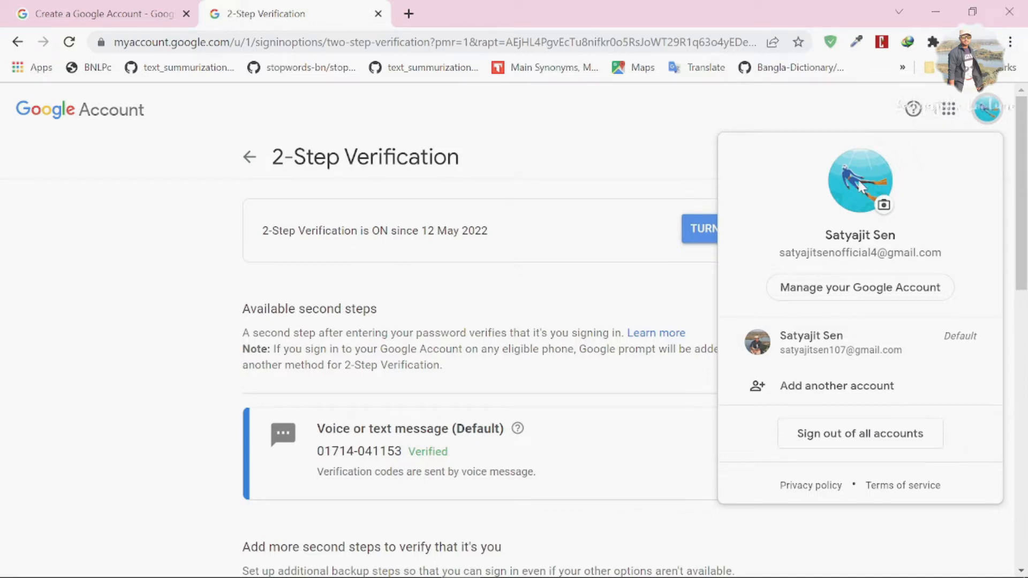
{"action": "left_click", "coordinate": [628, 133]}
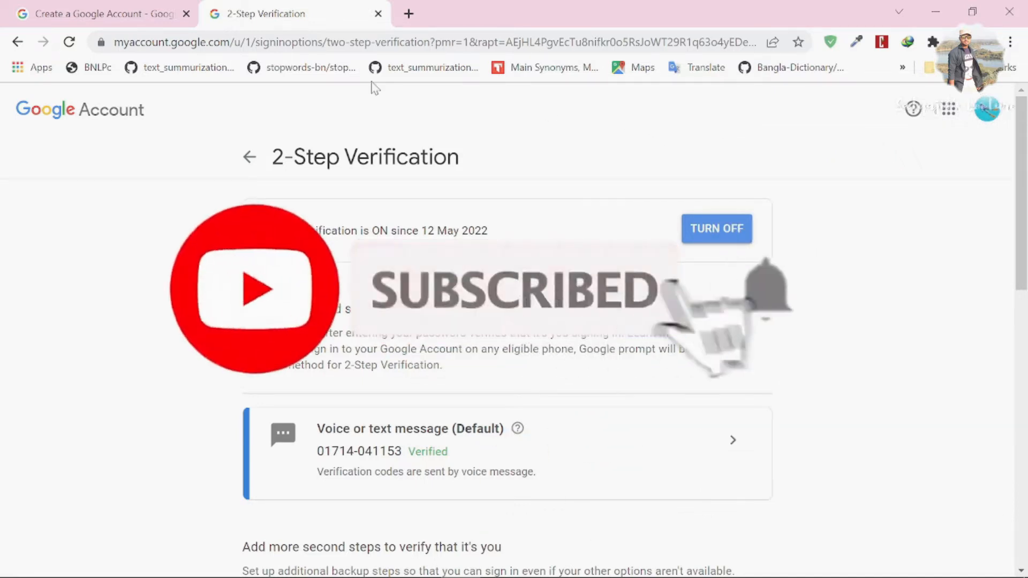
Open a new browser tab on Google's start page and focus its search box
{"action": "left_click", "coordinate": [410, 14]}
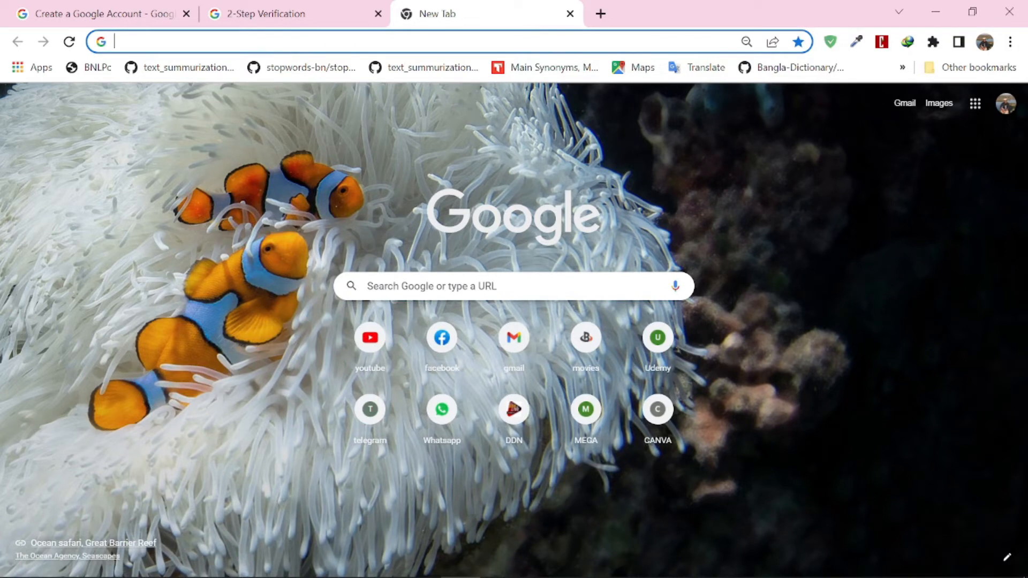
{"action": "left_click", "coordinate": [482, 286]}
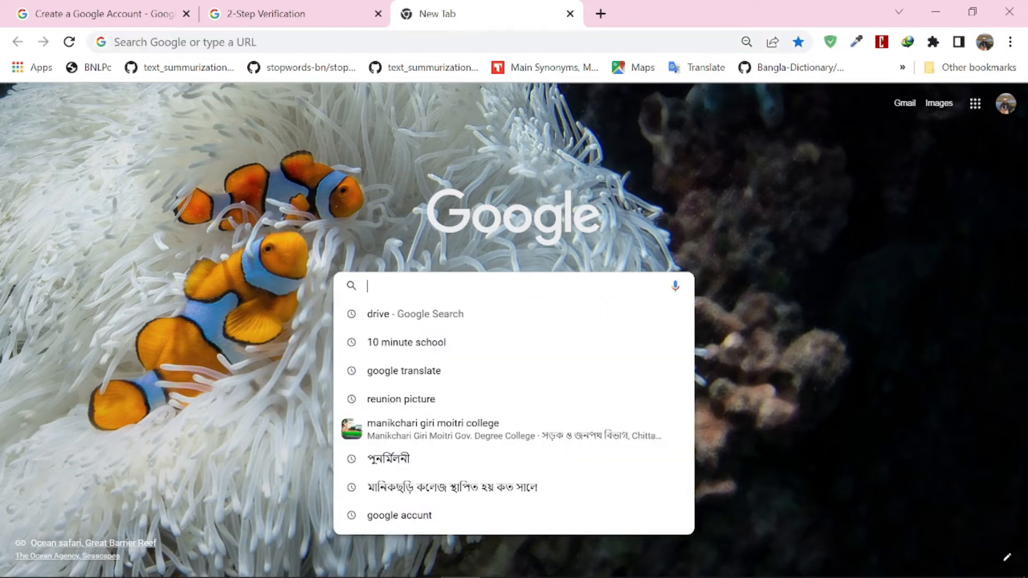
{"action": "type", "text": "www.google.com"}
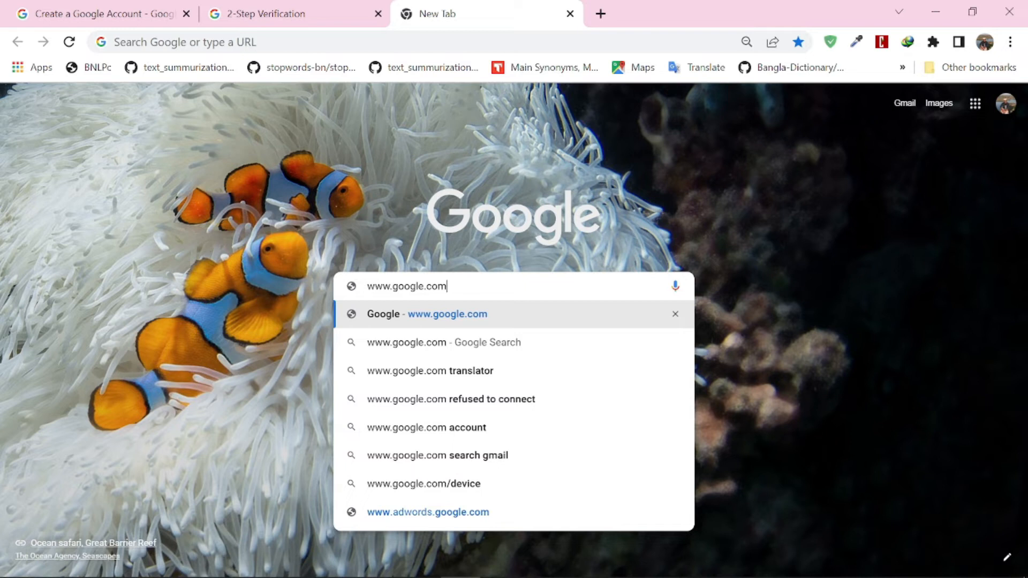
{"action": "key", "text": "Return"}
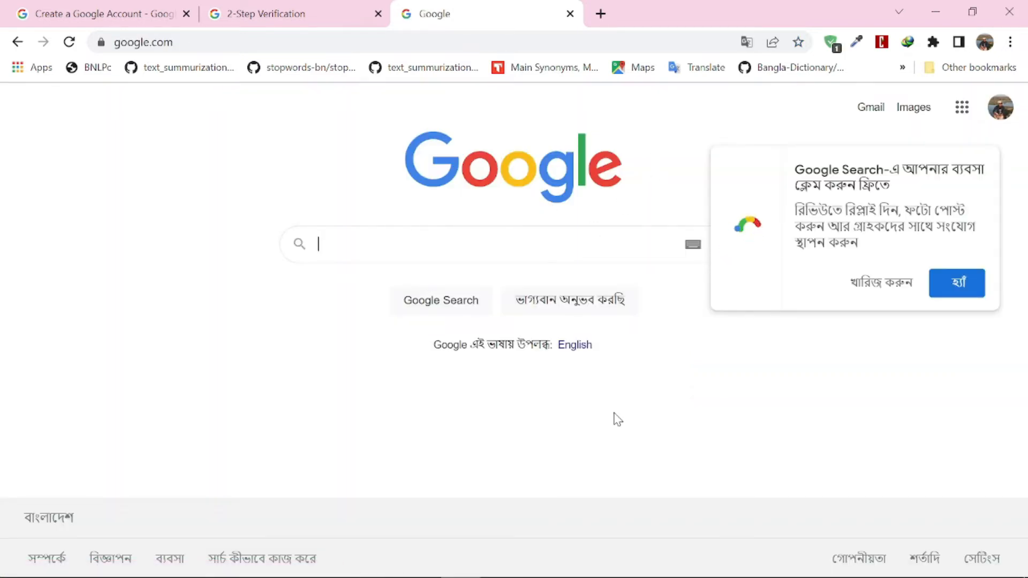
{"action": "left_click", "coordinate": [956, 283]}
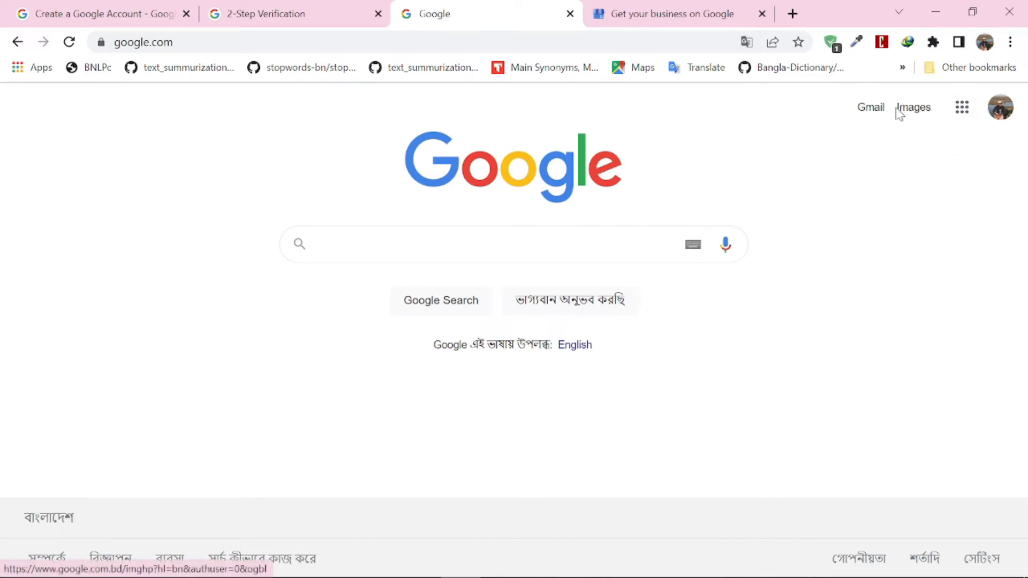
{"action": "left_click", "coordinate": [962, 111]}
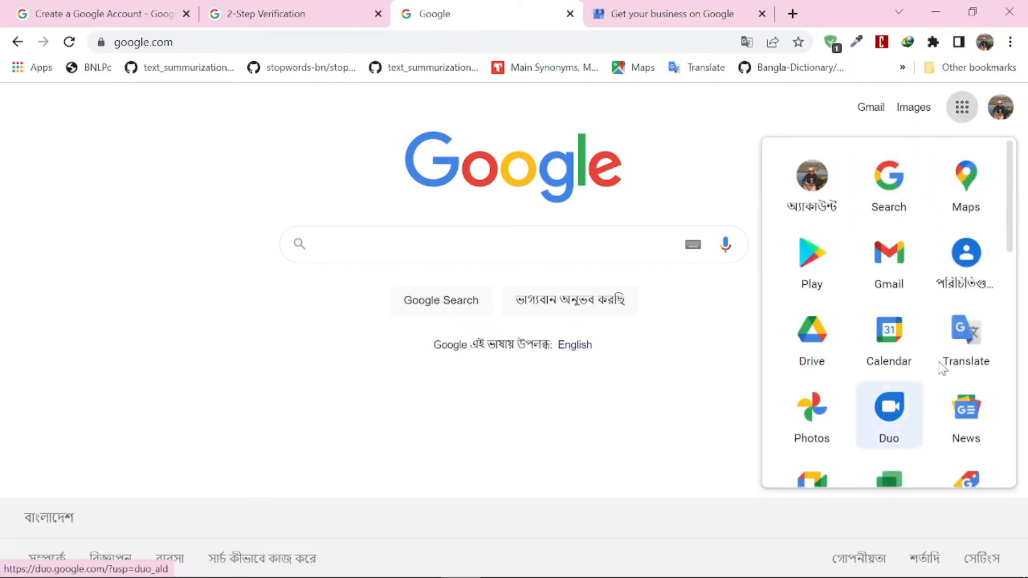
{"action": "left_click_drag", "start_coordinate": [1012, 209], "coordinate": [1026, 430]}
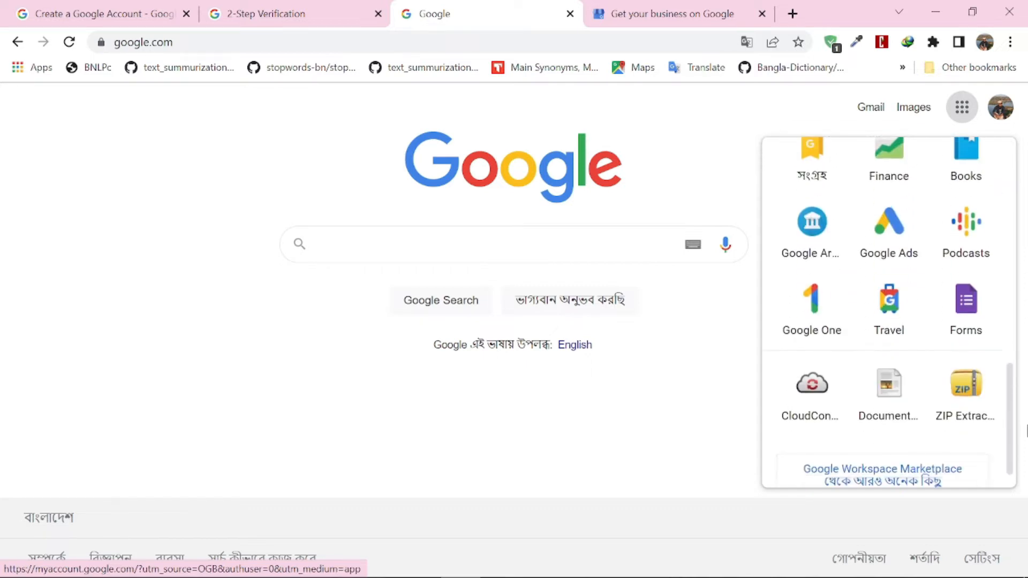
{"action": "left_click", "coordinate": [960, 308]}
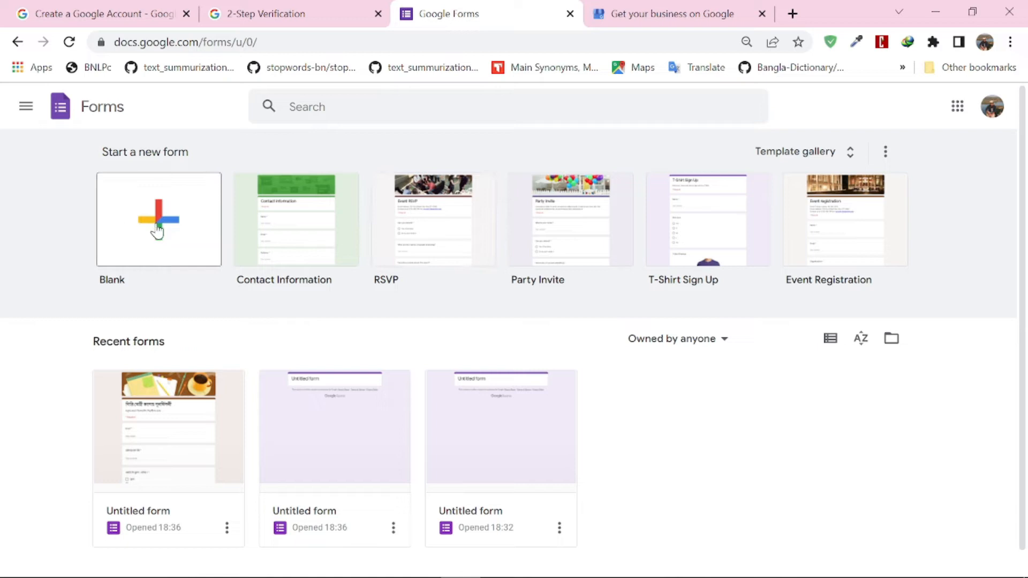
Create a blank form and erase its default 'Untitled form' title
{"action": "left_click", "coordinate": [161, 231]}
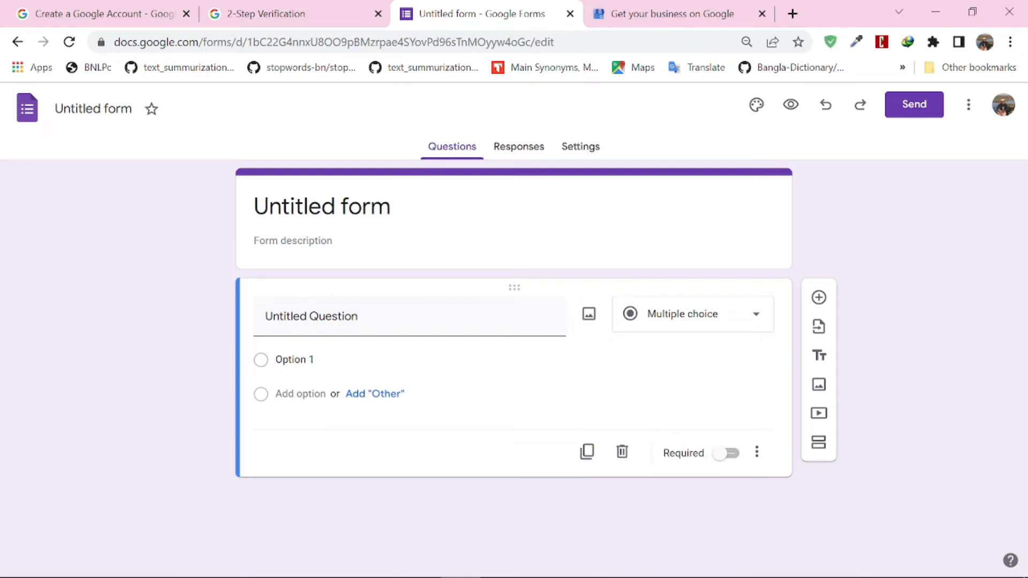
{"action": "left_click", "coordinate": [389, 206]}
{"action": "key", "text": "BackSpace"}
{"action": "key", "text": "BackSpace"}
{"action": "key", "text": "BackSpace"}
{"action": "key", "text": "BackSpace"}
{"action": "key", "text": "BackSpace"}
{"action": "key", "text": "BackSpace"}
{"action": "key", "text": "BackSpace"}
{"action": "key", "text": "BackSpace"}
{"action": "key", "text": "BackSpace"}
{"action": "key", "text": "BackSpace"}
{"action": "key", "text": "BackSpace"}
{"action": "key", "text": "BackSpace"}
{"action": "key", "text": "BackSpace"}
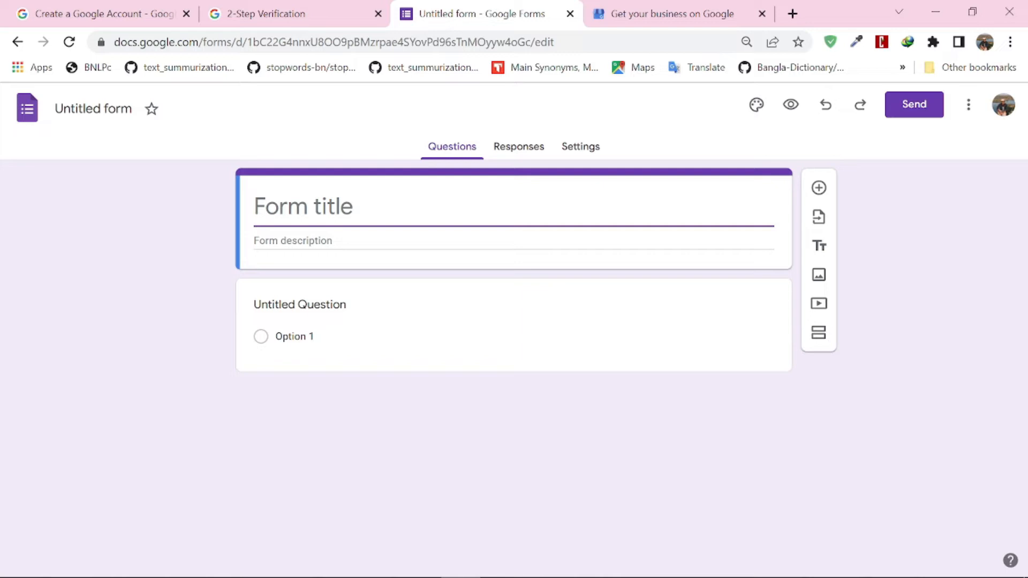
Title the form 'M.G.M.G.D College'
{"action": "type", "text": "MG"}
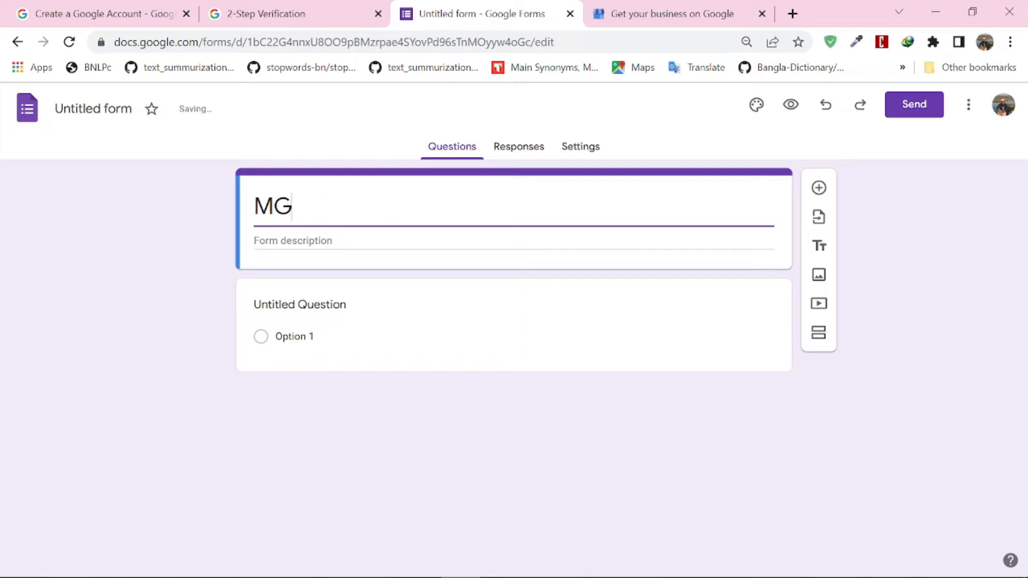
{"action": "key", "text": "BackSpace"}
{"action": "type", "text": ".G.M.G.D College"}
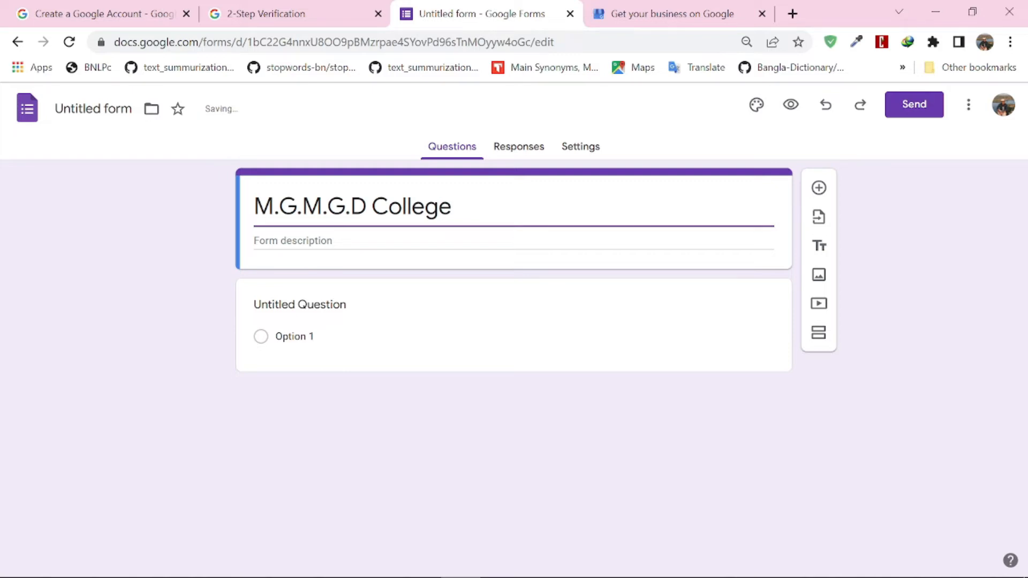
Add the description 'প্রাক্তন শিক্ষার্থীদের মিলনমেলা' below the title
{"action": "left_click", "coordinate": [332, 241]}
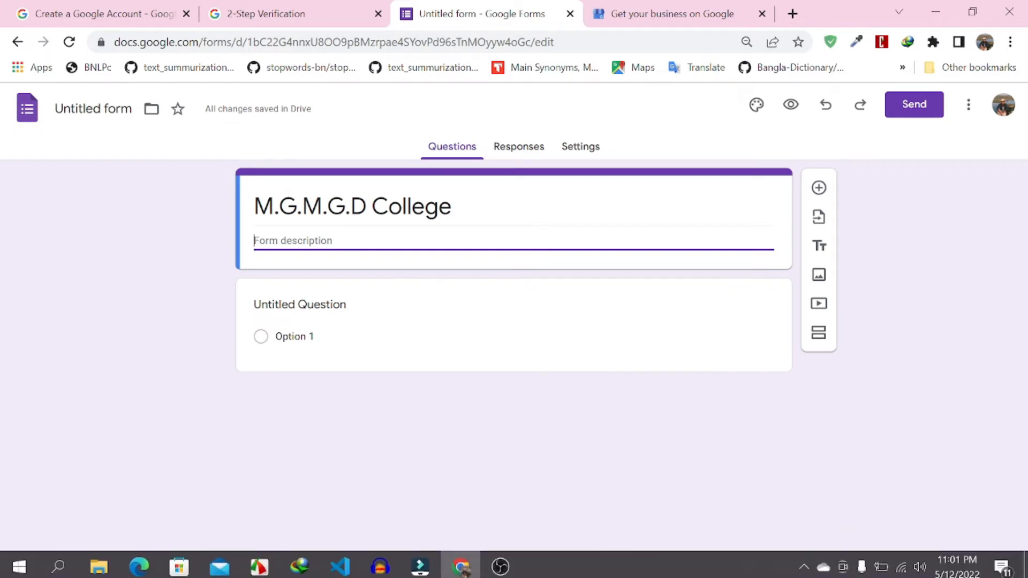
{"action": "left_click", "coordinate": [806, 562]}
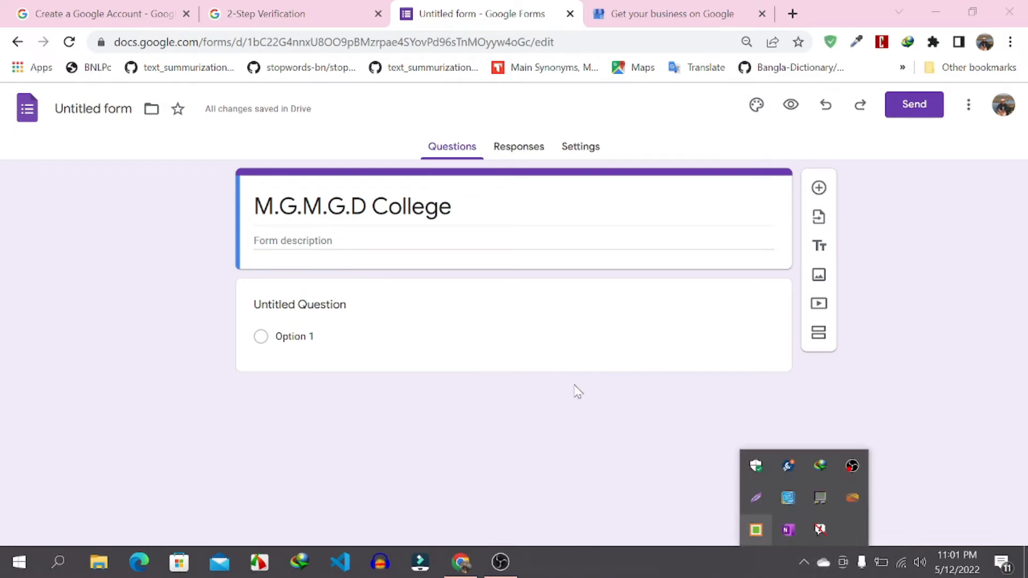
{"action": "left_click", "coordinate": [361, 252]}
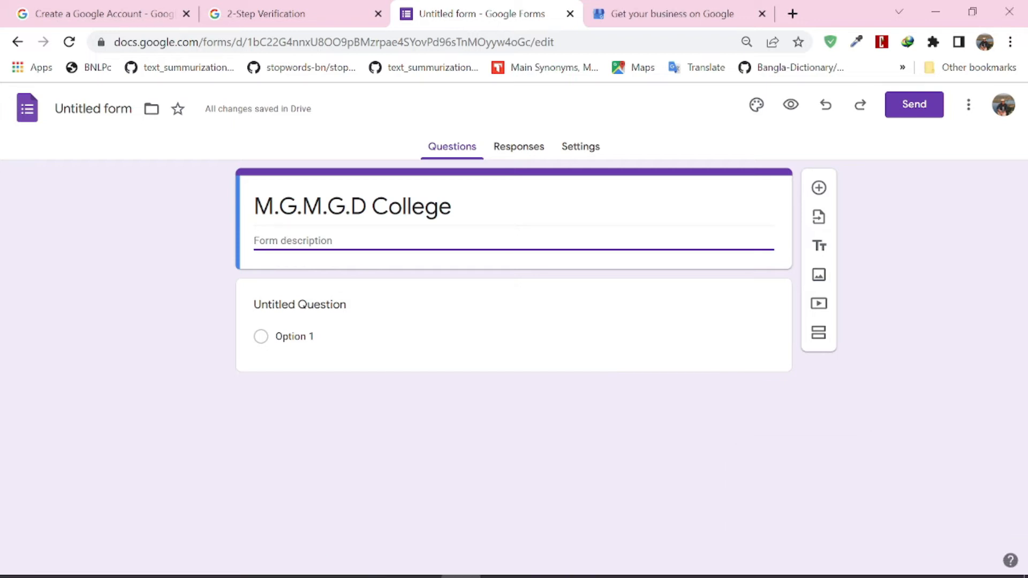
{"action": "type", "text": "প্রাক্তন শিক্ষার্থীদের মিলনমেলা"}
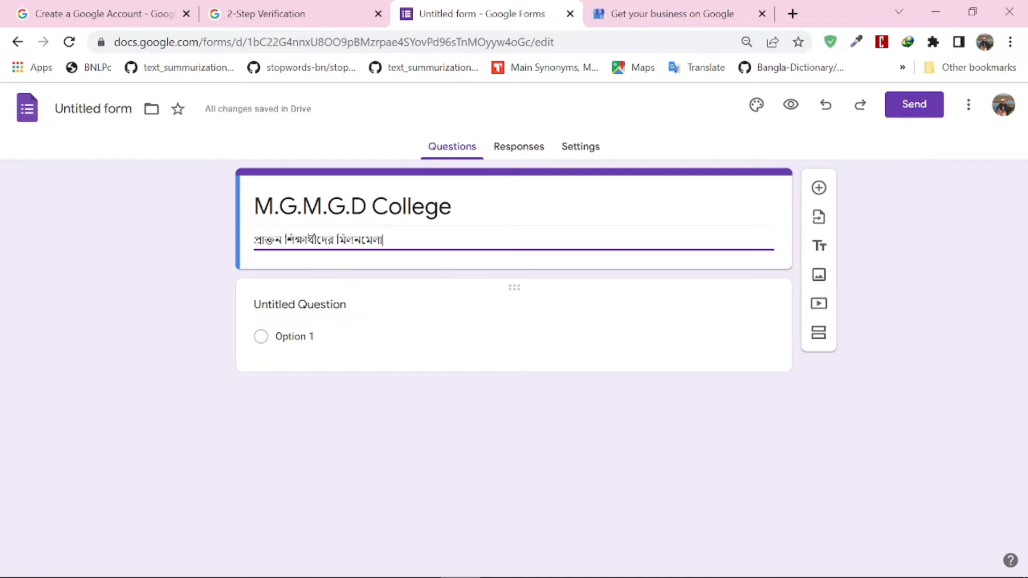
{"action": "left_click", "coordinate": [348, 313]}
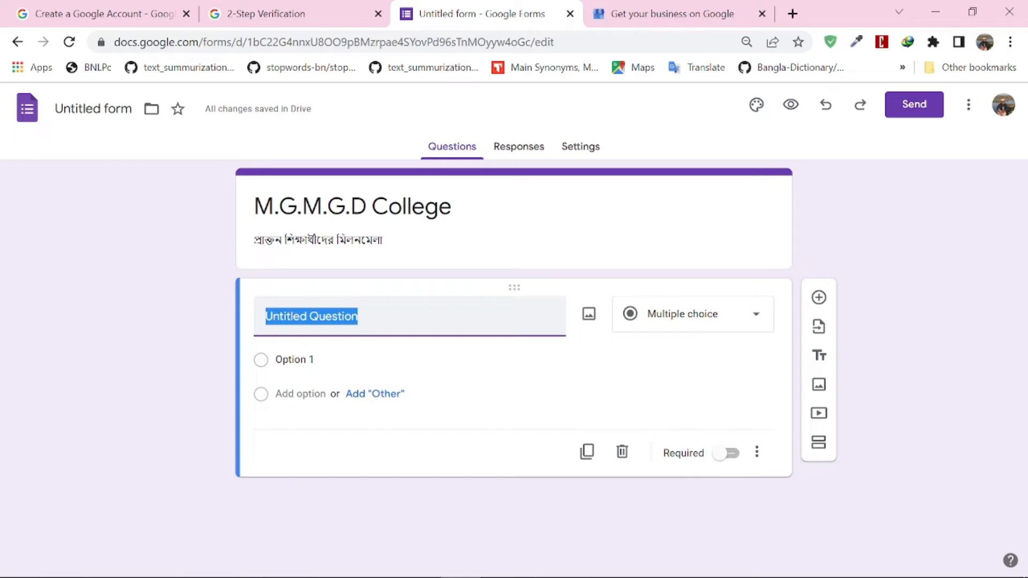
Make the first question 'আপনার নাম কি ?' a short-answer question
{"action": "type", "text": "আপনার নাম কি ?"}
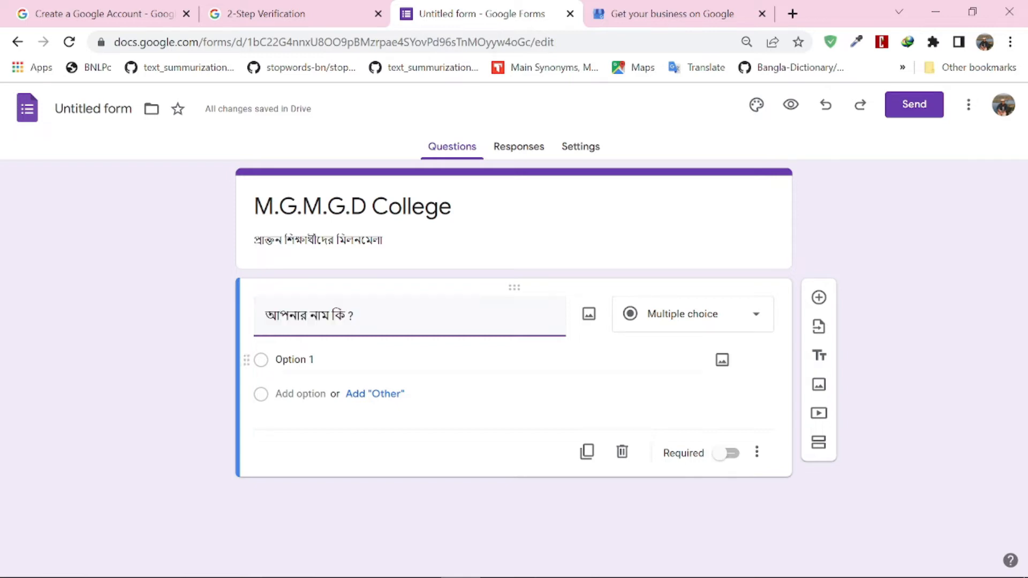
{"action": "left_click", "coordinate": [758, 318]}
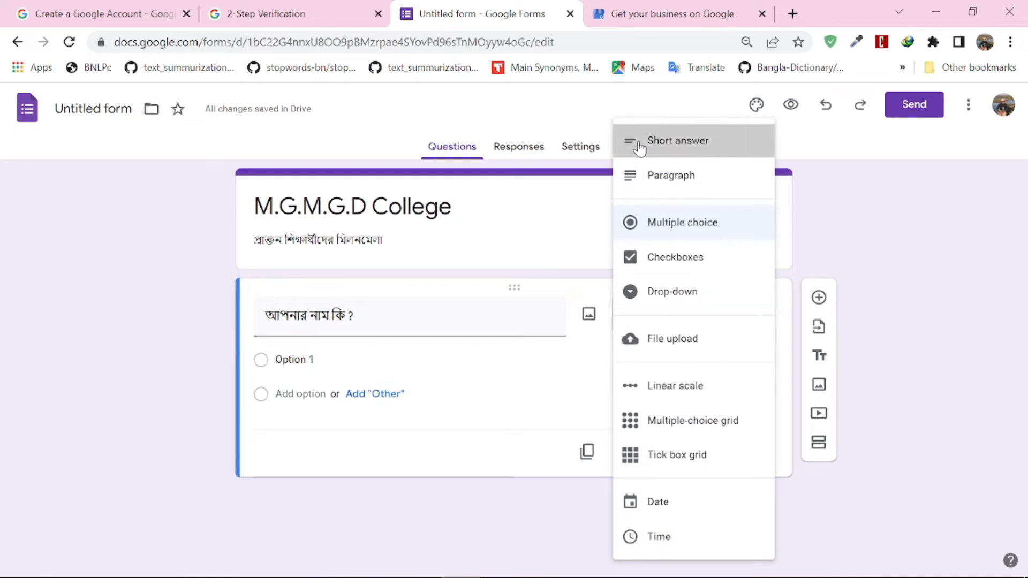
{"action": "left_click", "coordinate": [638, 147]}
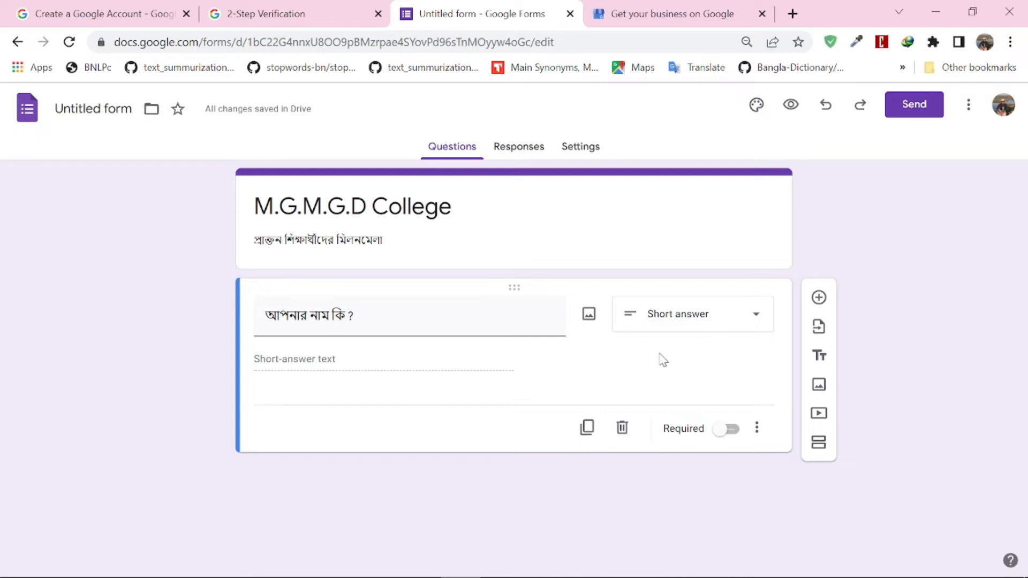
Add a second question titled 'আপনি কি পুরুষ/মহিলা ?'
{"action": "left_click", "coordinate": [819, 298]}
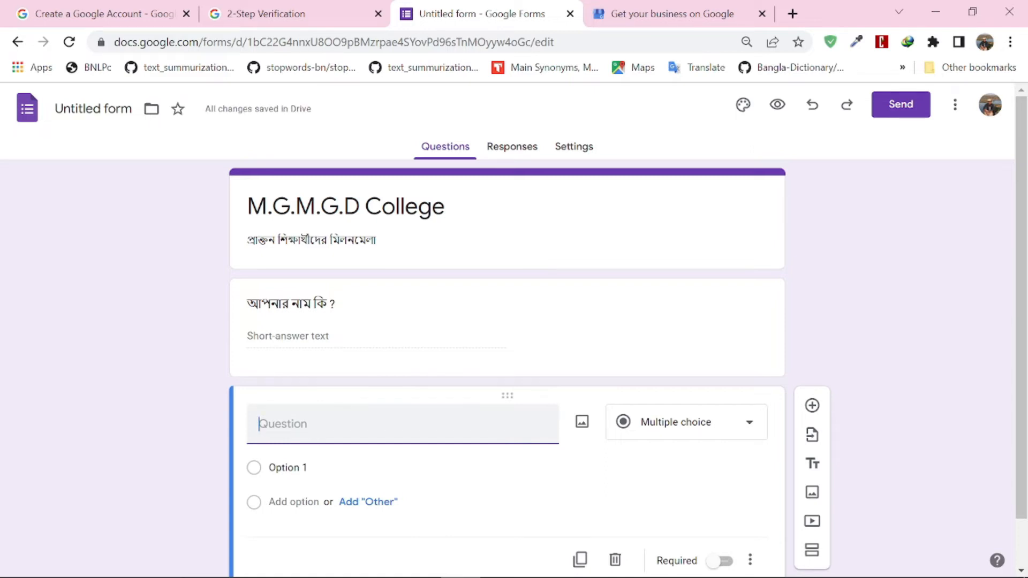
{"action": "type", "text": "আপনি কি"}
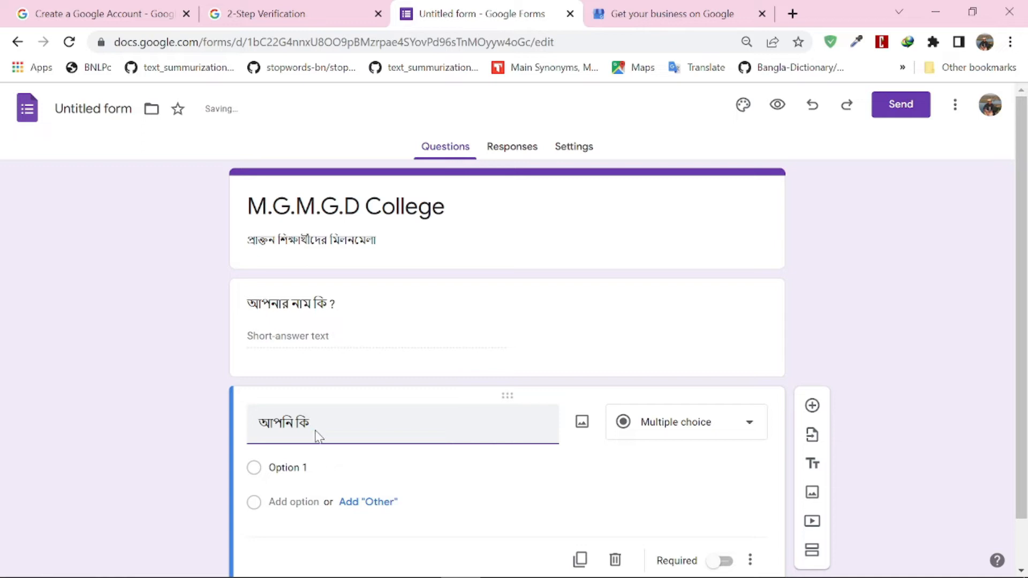
{"action": "type", "text": " পুরুষ/মহিলা ?"}
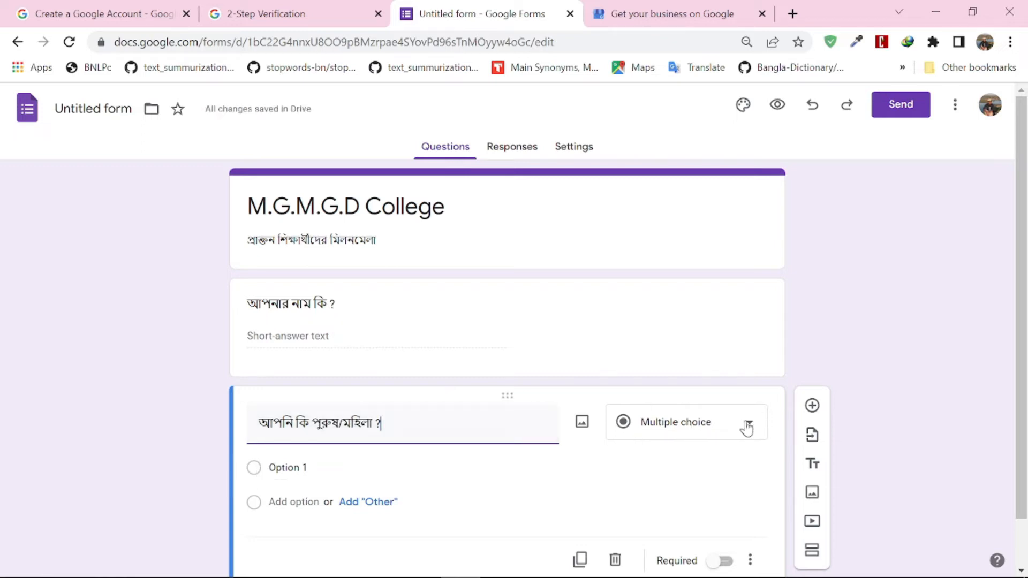
{"action": "left_click", "coordinate": [273, 471]}
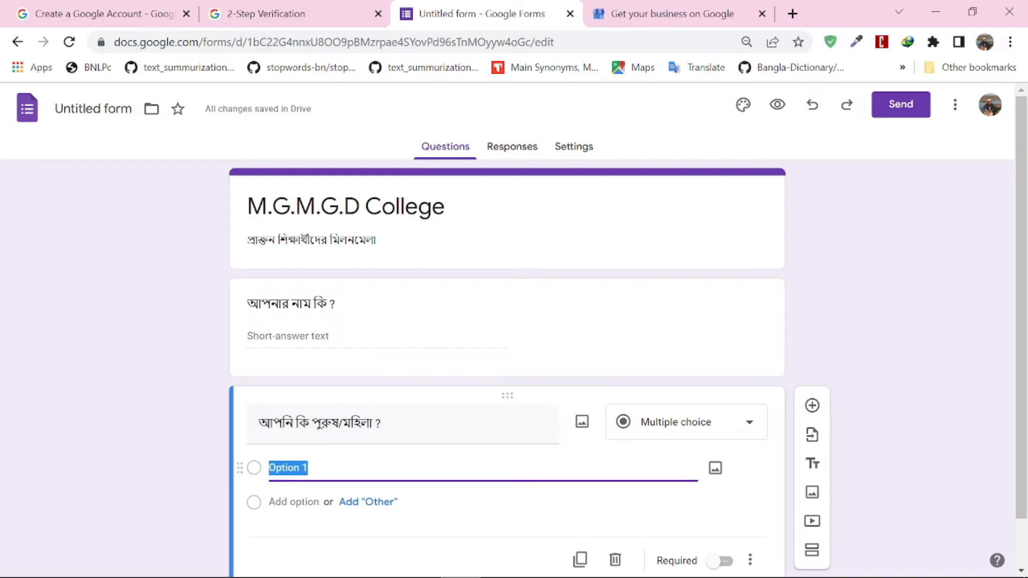
Give the gender question the choices মহিলা, পুরুষ and Other
{"action": "type", "text": "ম"}
{"action": "type", "text": "হ"}
{"action": "key", "text": "BackSpace"}
{"action": "type", "text": "হিলা"}
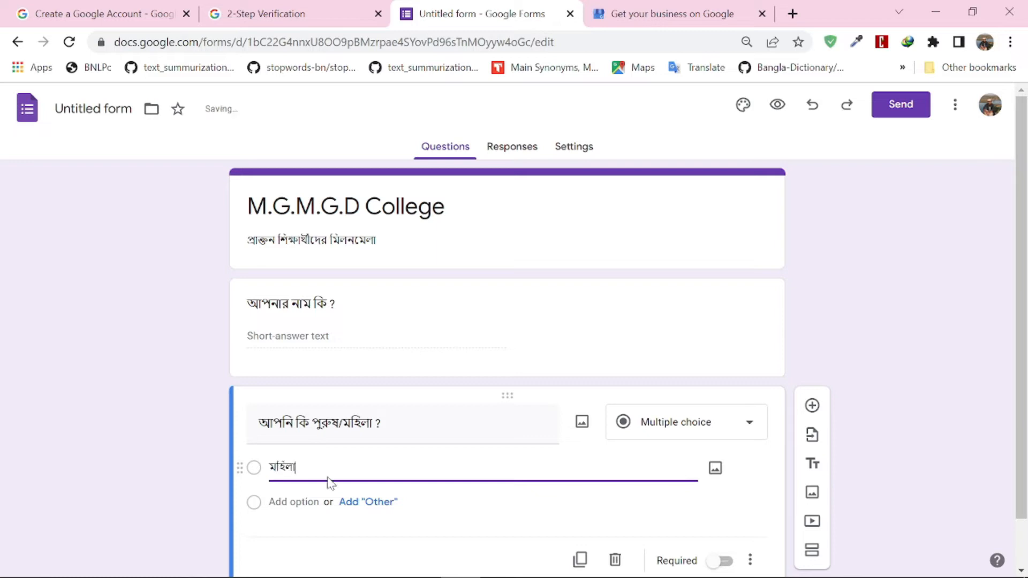
{"action": "left_click", "coordinate": [377, 502]}
{"action": "left_click", "coordinate": [294, 536]}
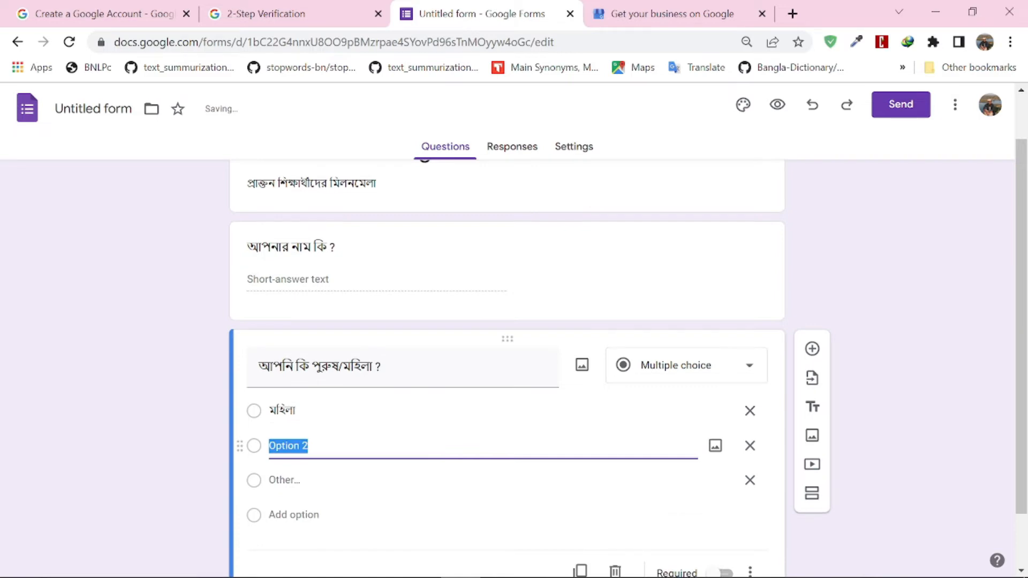
{"action": "type", "text": "পুরুষ"}
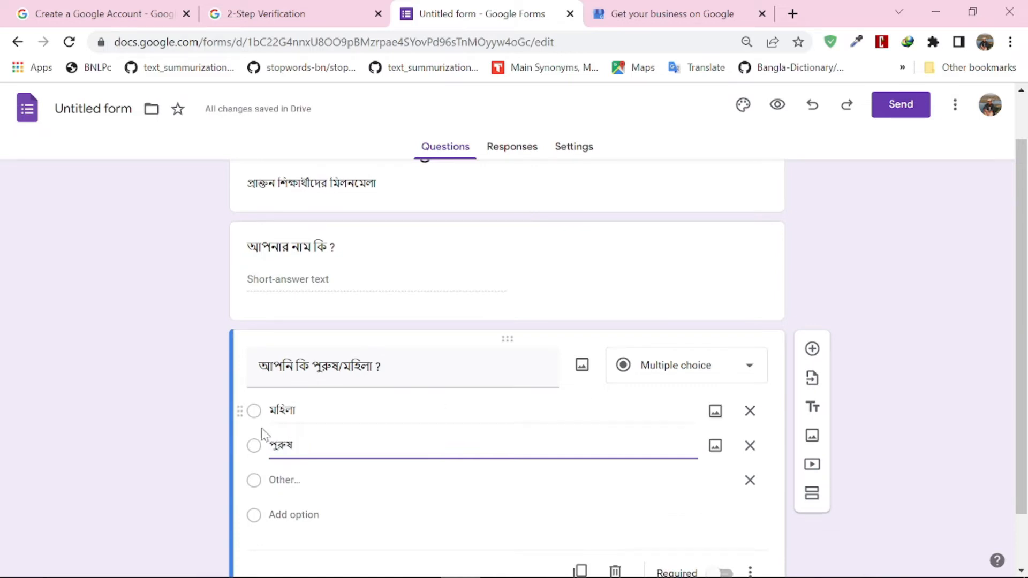
Change the gender question's type to Checkboxes
{"action": "left_click", "coordinate": [748, 367]}
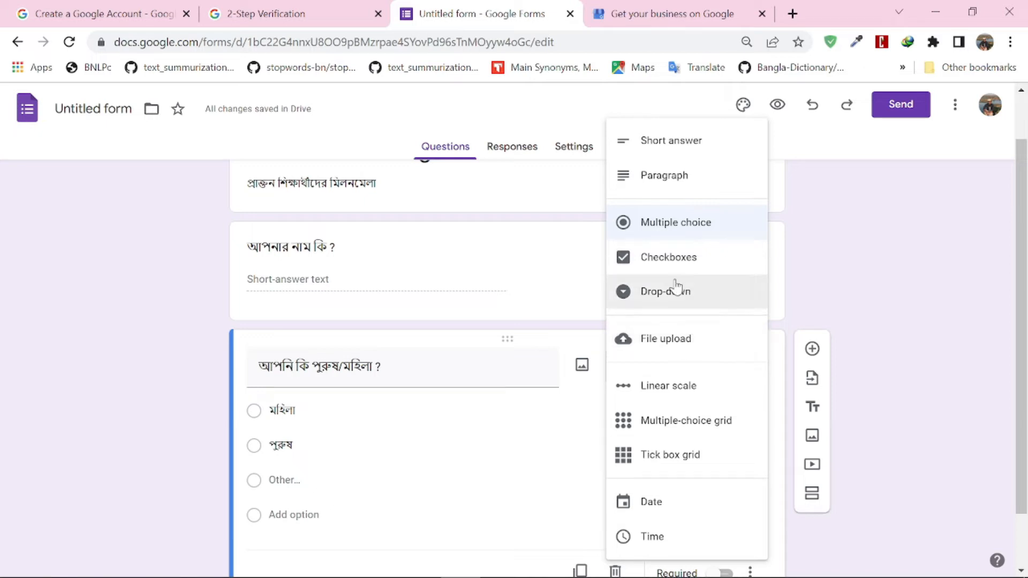
{"action": "left_click", "coordinate": [668, 258]}
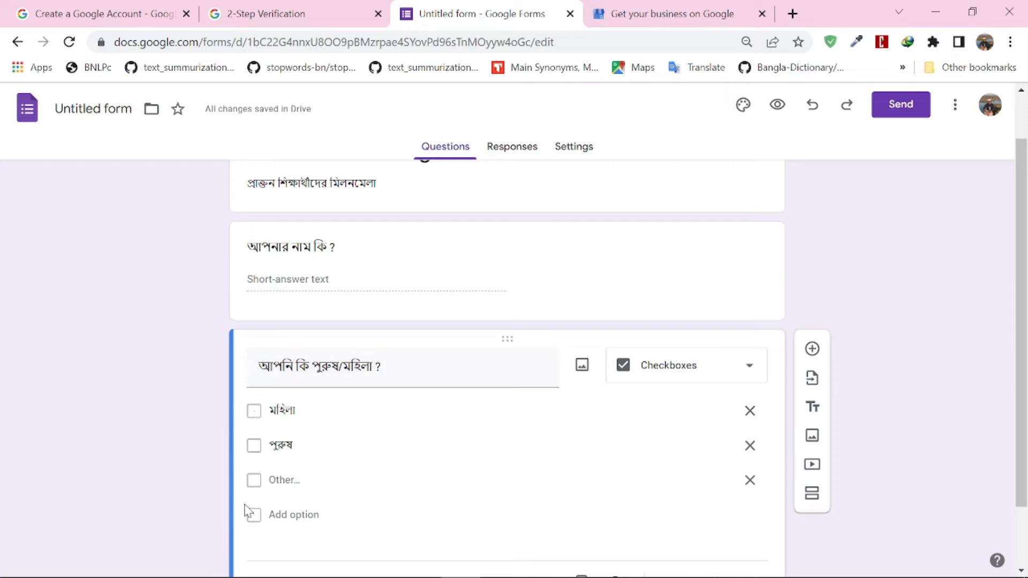
{"action": "left_click", "coordinate": [812, 349]}
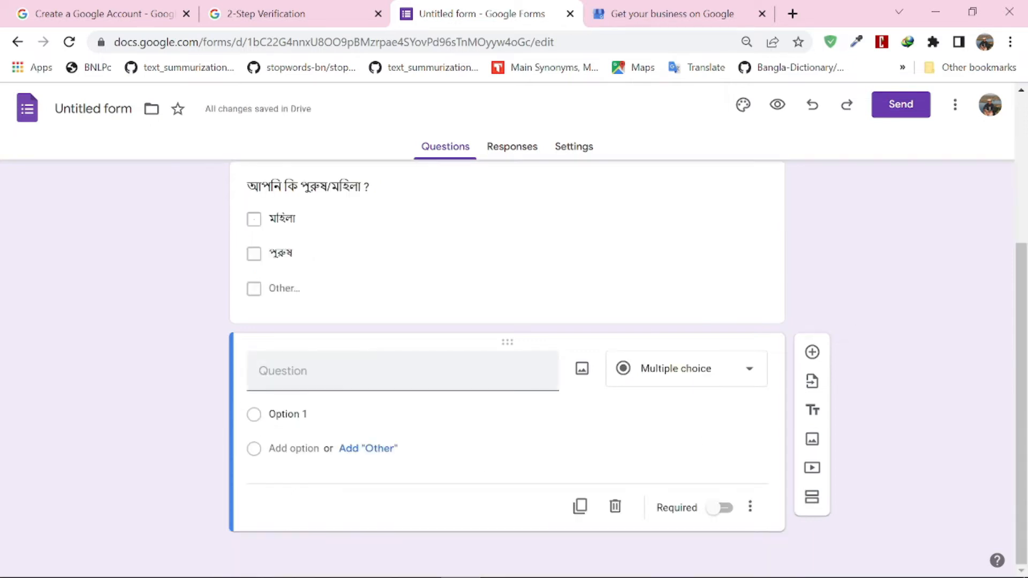
Add question 'আপনি কোন শিক্ষাবর্ষের?' with choices ২০০২-২০০৩, ২০০৩-২০০৪ and ২০০৪-২০০৫
{"action": "type", "text": "আপনি কোন শিক্ষাবর্ষের"}
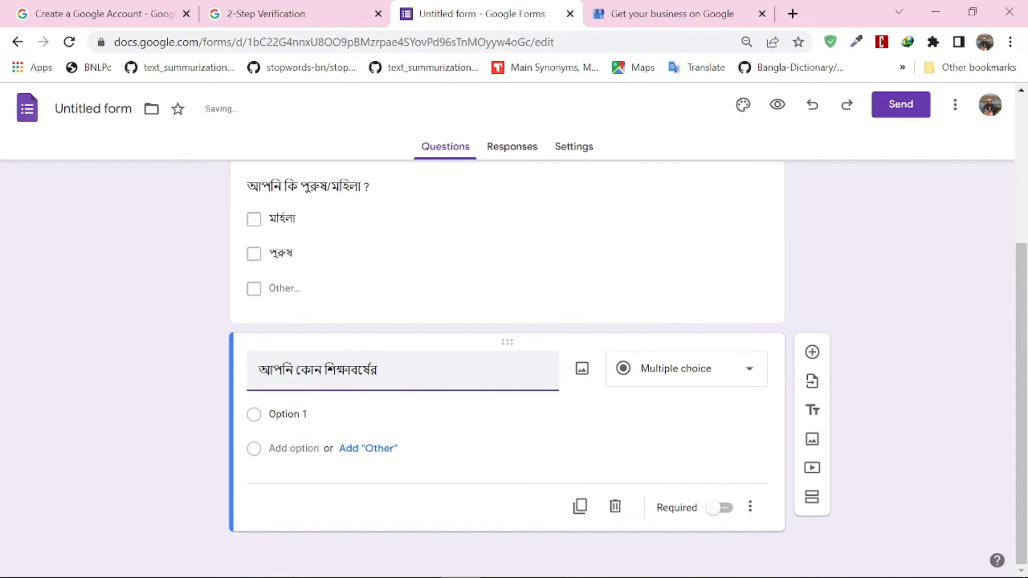
{"action": "type", "text": "?"}
{"action": "left_click", "coordinate": [259, 417]}
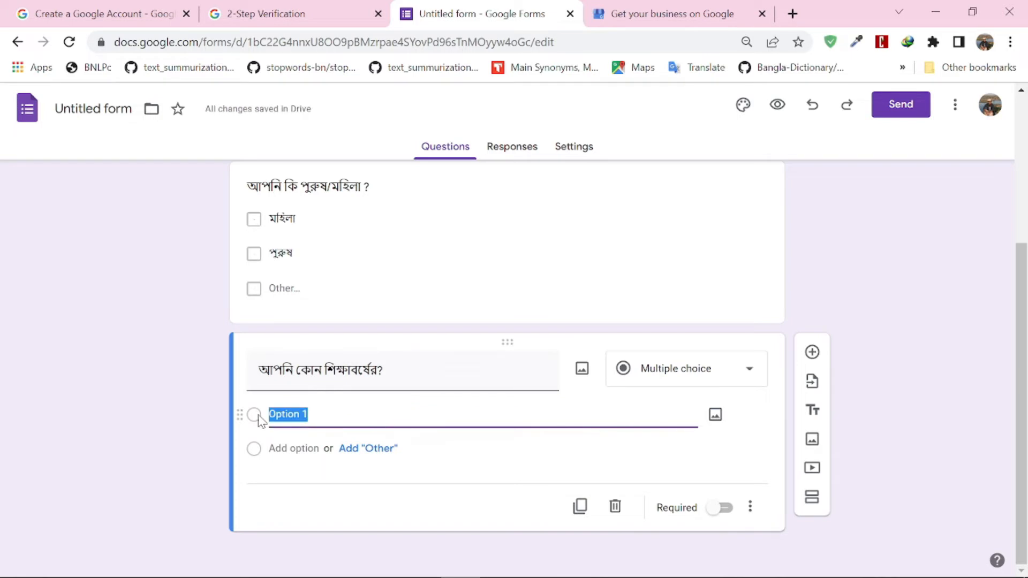
{"action": "type", "text": "২০০২-২"}
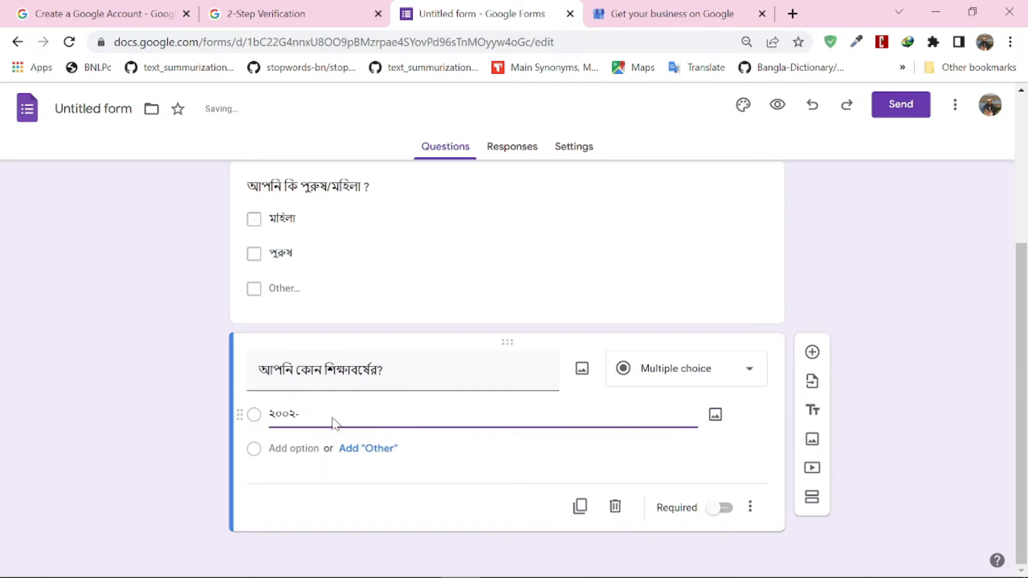
{"action": "type", "text": "০০৩"}
{"action": "left_click", "coordinate": [300, 484]}
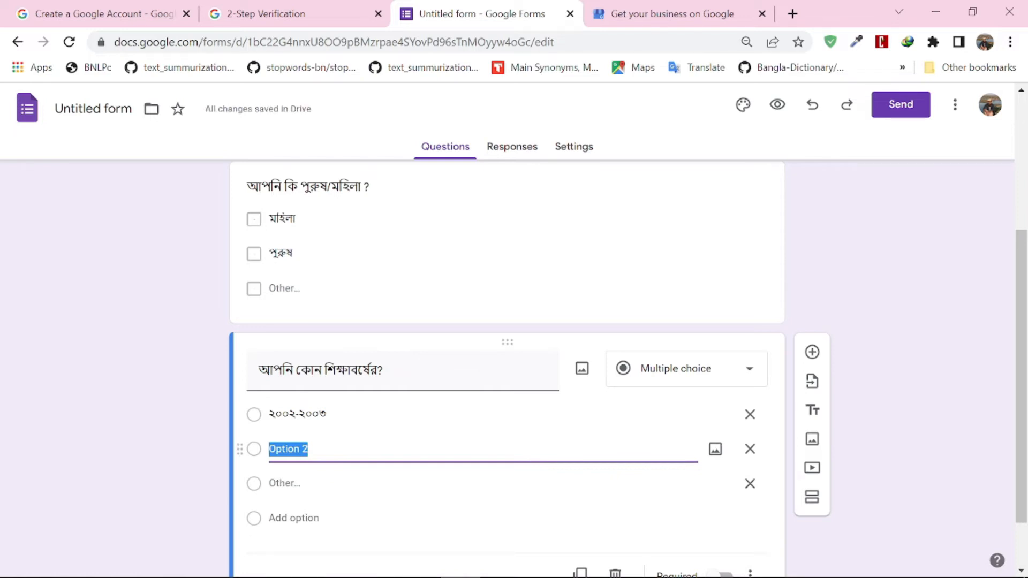
{"action": "type", "text": "২০০৩-"}
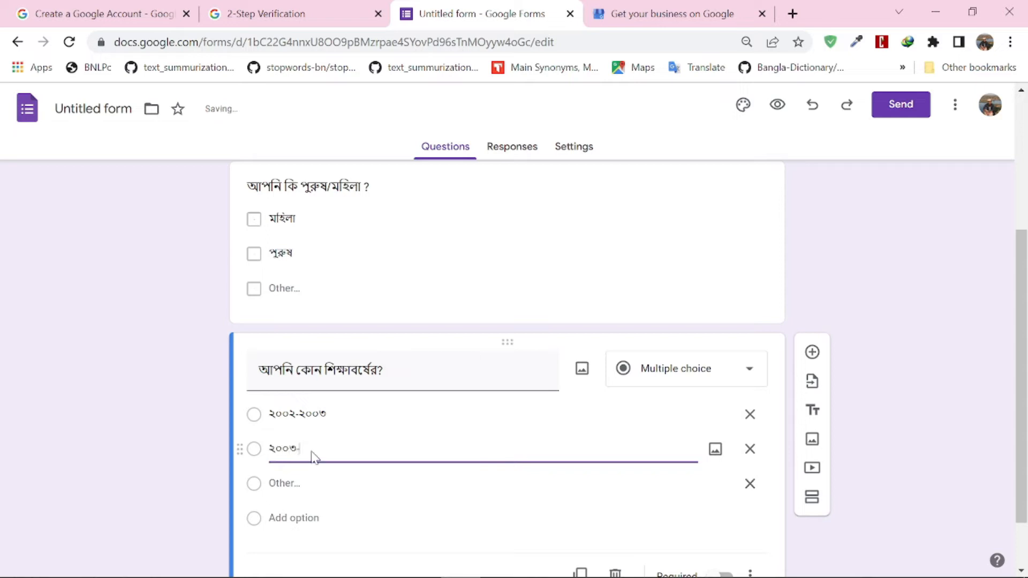
{"action": "type", "text": "২০০৪"}
{"action": "key", "text": "Return"}
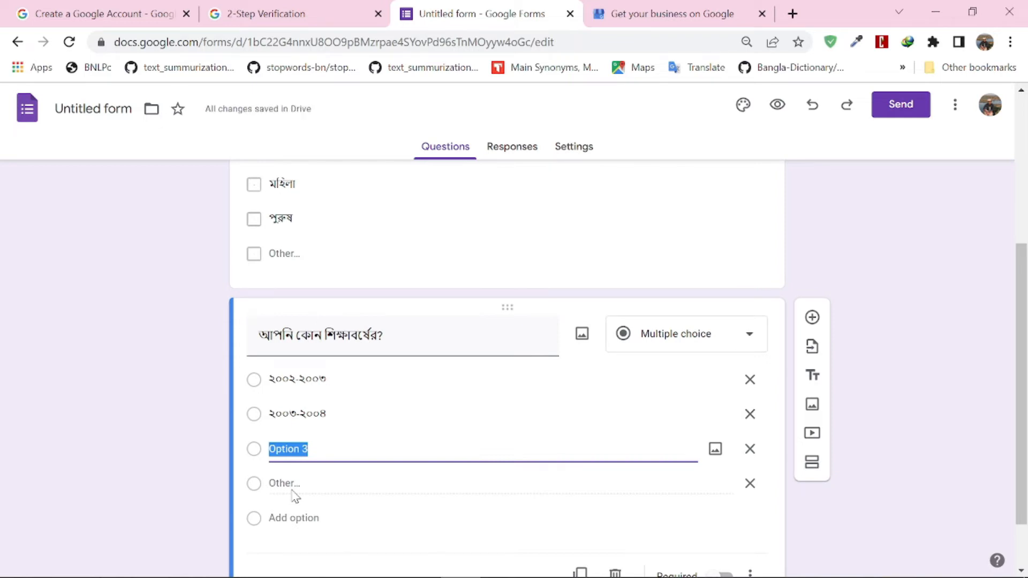
{"action": "type", "text": "২০০"}
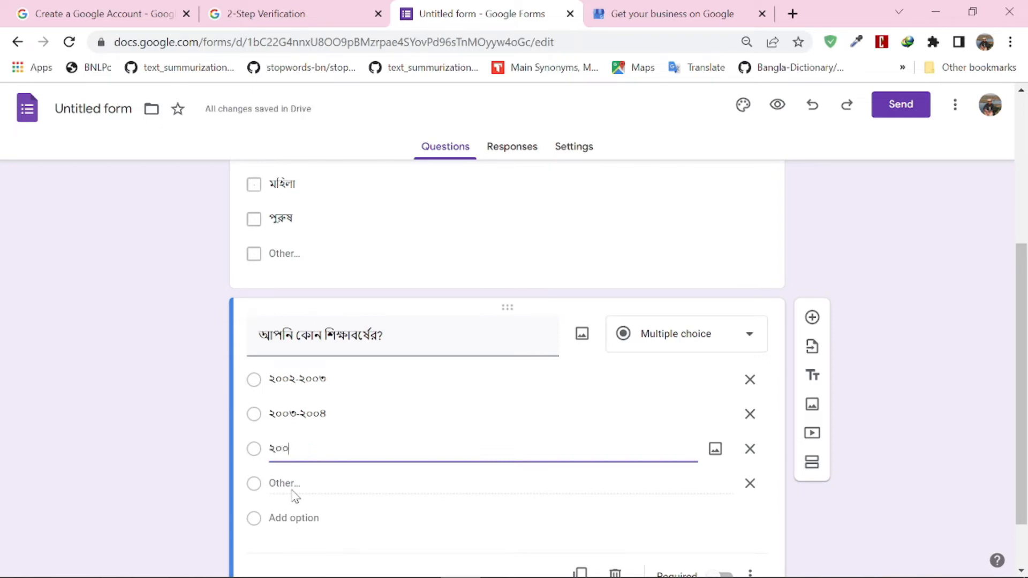
{"action": "type", "text": "৪"}
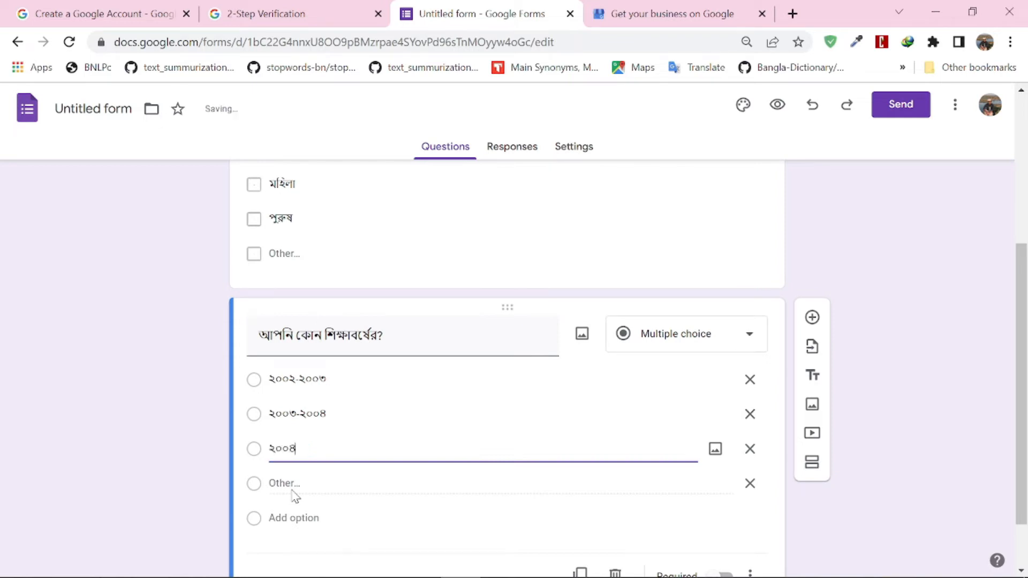
{"action": "type", "text": "-২০০৫"}
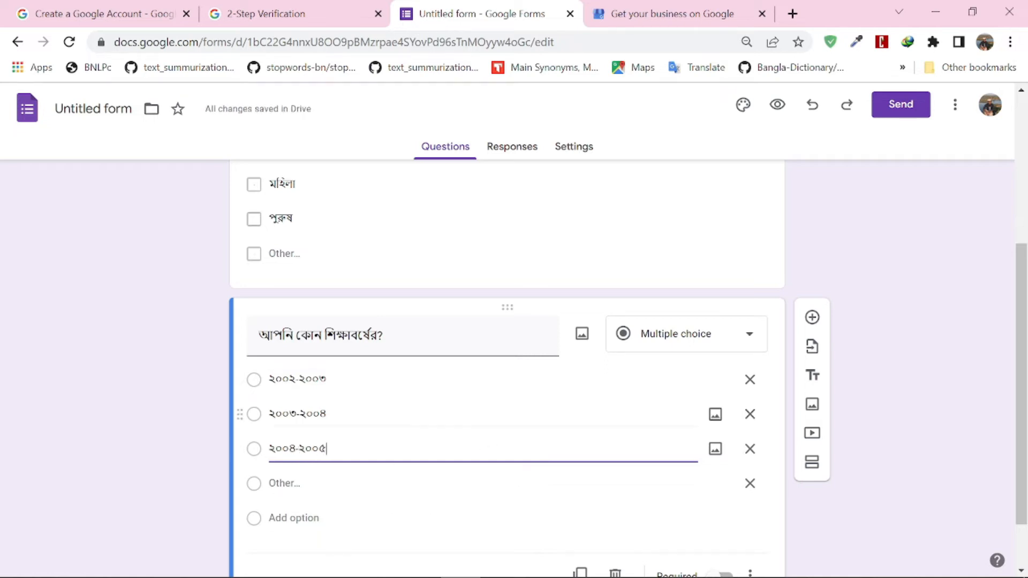
Make the session question a required drop-down
{"action": "left_click", "coordinate": [748, 337]}
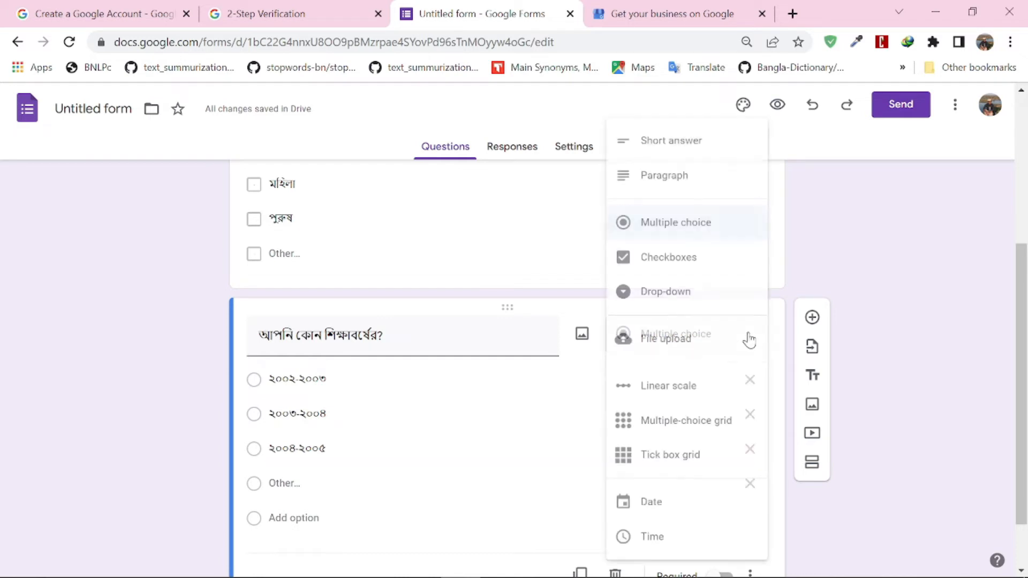
{"action": "left_click", "coordinate": [669, 300]}
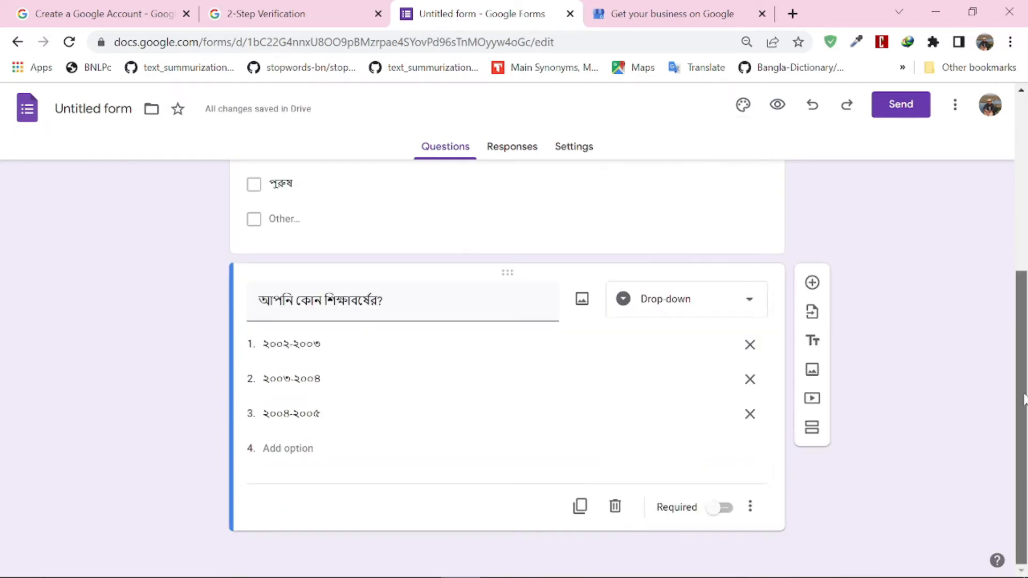
{"action": "left_click", "coordinate": [712, 515]}
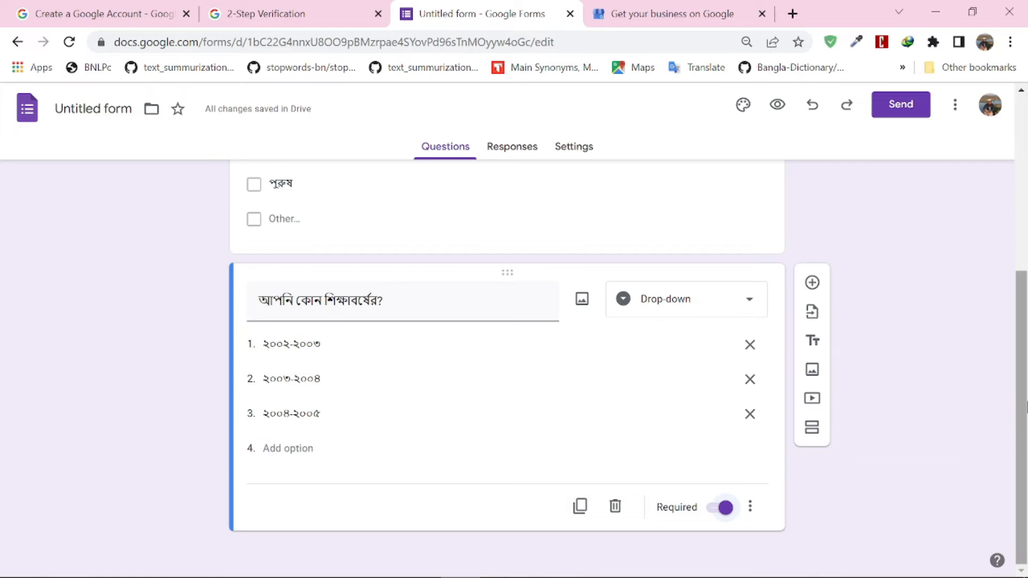
{"action": "left_click_drag", "start_coordinate": [1024, 407], "coordinate": [1027, 188]}
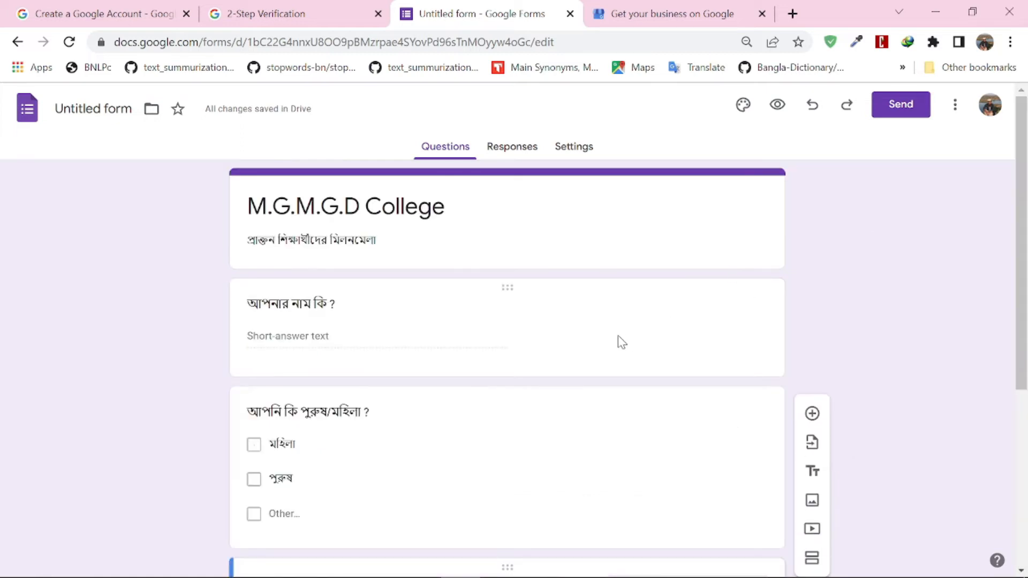
Turn on Required for the name question and the gender question
{"action": "left_click", "coordinate": [577, 337]}
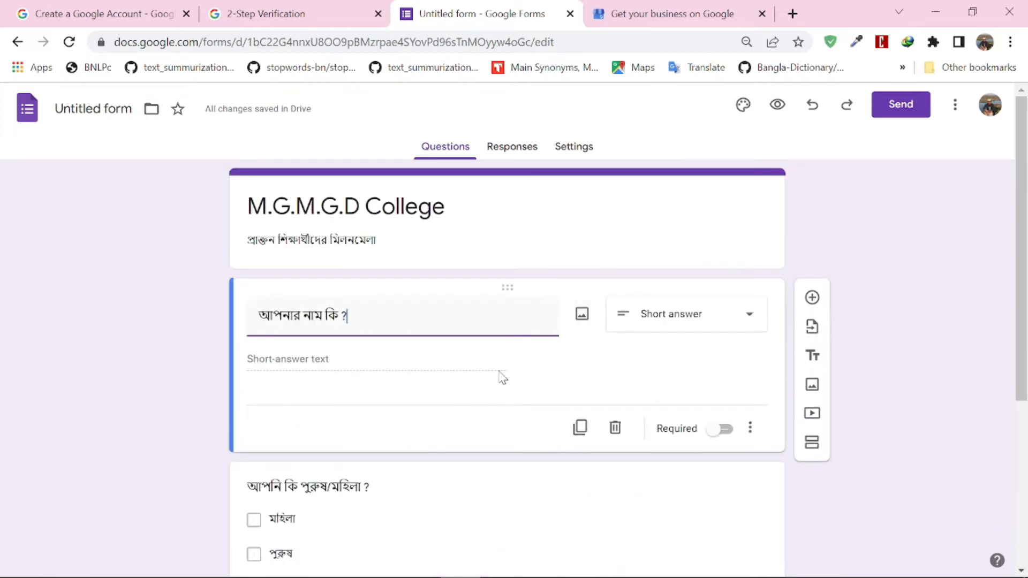
{"action": "left_click", "coordinate": [715, 431]}
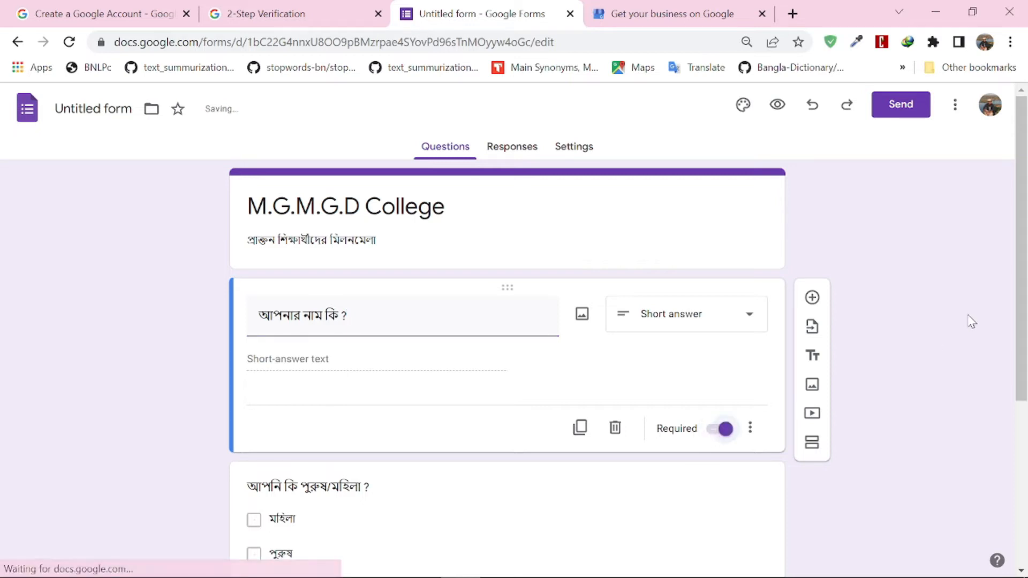
{"action": "scroll", "coordinate": [676, 379], "scroll_direction": "down", "scroll_amount": 4}
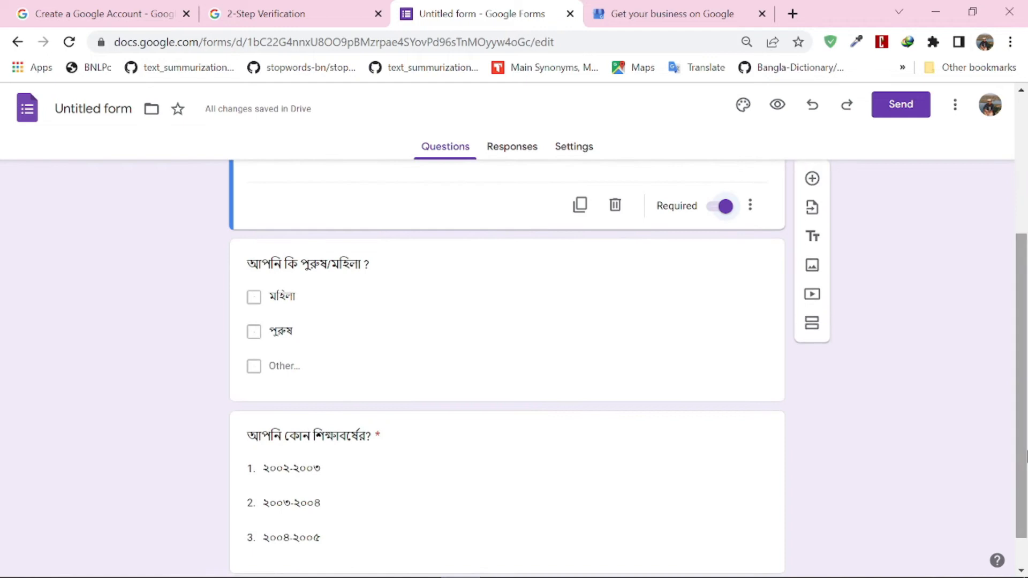
{"action": "left_click", "coordinate": [576, 294]}
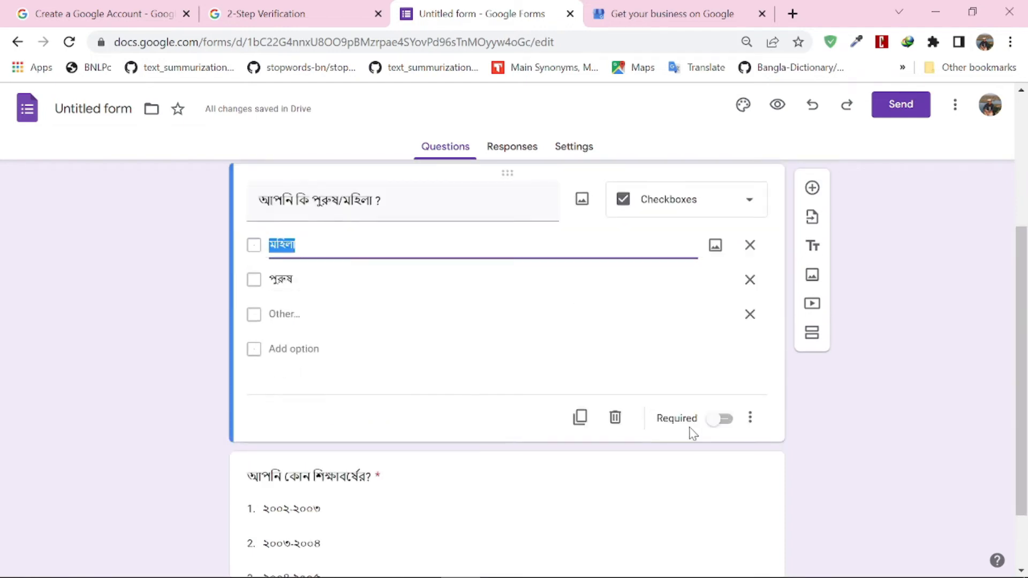
{"action": "left_click", "coordinate": [715, 418]}
{"action": "scroll", "coordinate": [998, 271], "scroll_direction": "up", "scroll_amount": 4}
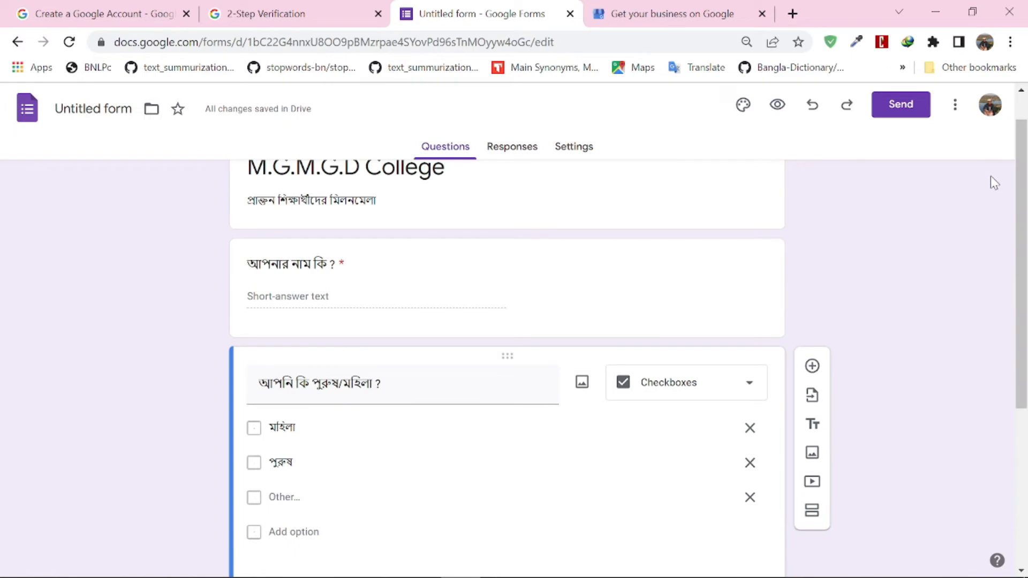
{"action": "scroll", "coordinate": [1002, 192], "scroll_direction": "down", "scroll_amount": 4}
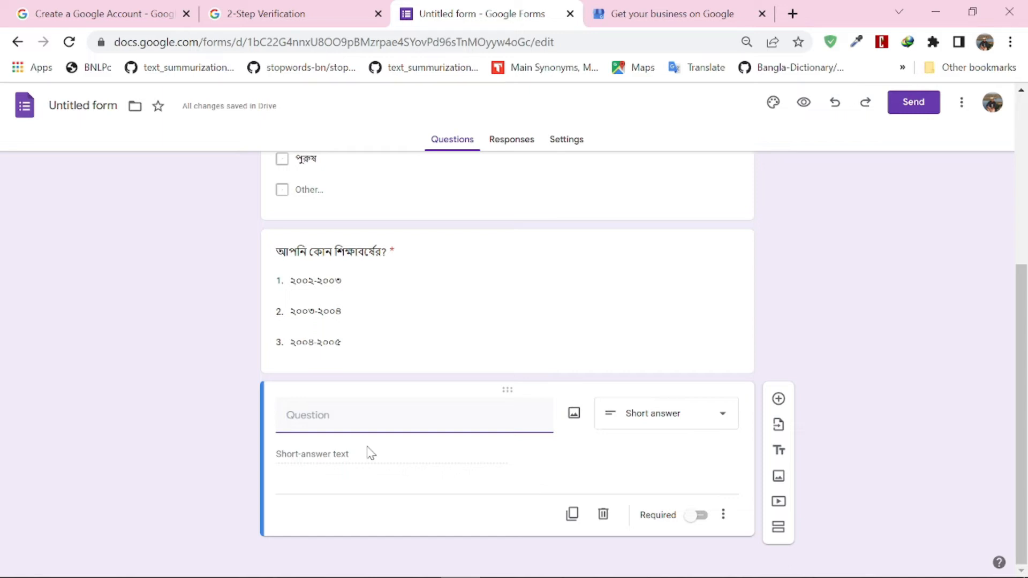
Title the fourth question 'Reunion নিয়ে আপনার মতামত ব্যক্ত করুনঃ' and make it a paragraph question
{"action": "type", "text": "Reunion নিয়ে আপনার মতামত ব্যক্ত করুন"}
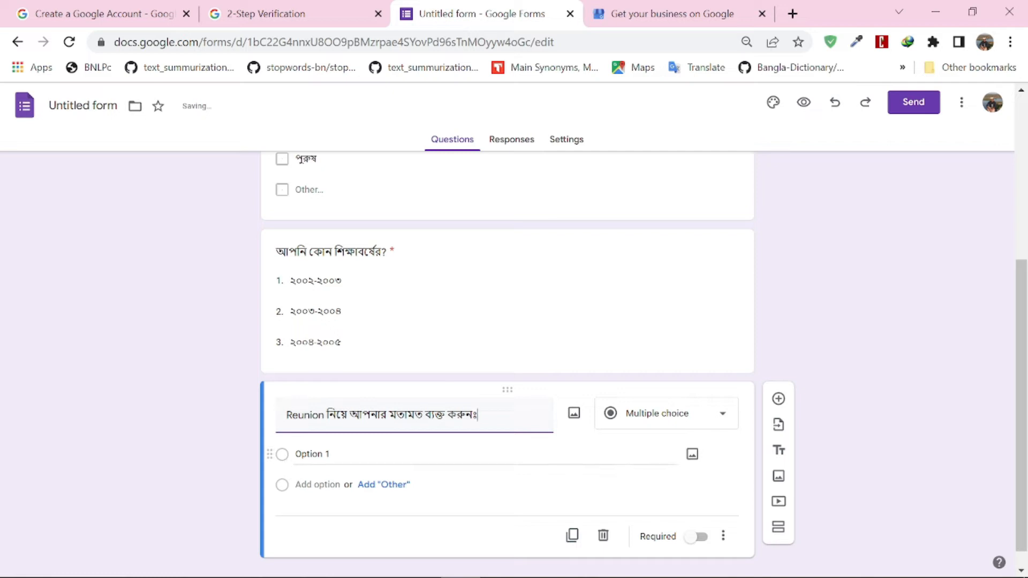
{"action": "left_click", "coordinate": [716, 413]}
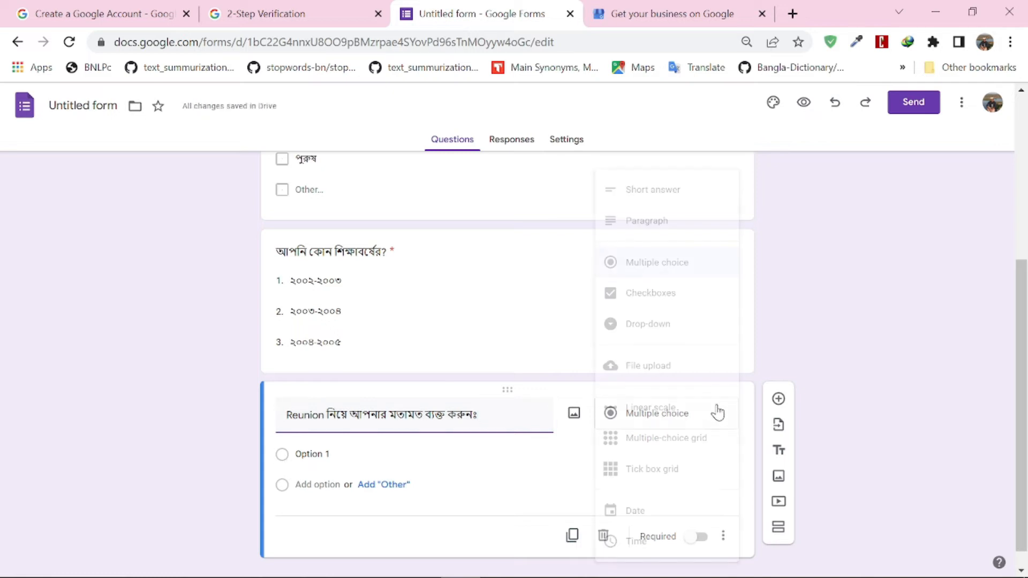
{"action": "left_click", "coordinate": [656, 233]}
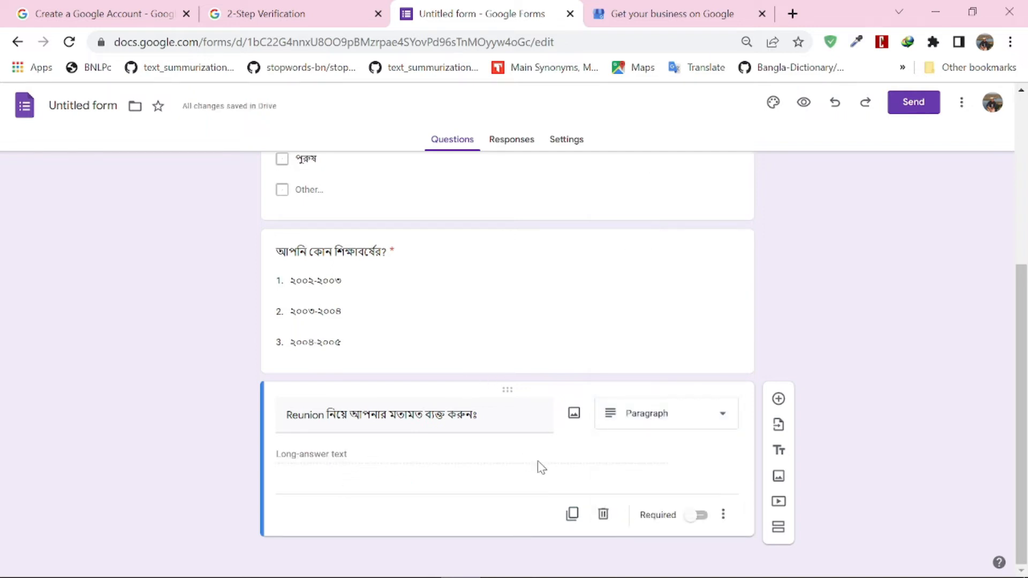
{"action": "left_click_drag", "start_coordinate": [1019, 325], "coordinate": [1019, 158]}
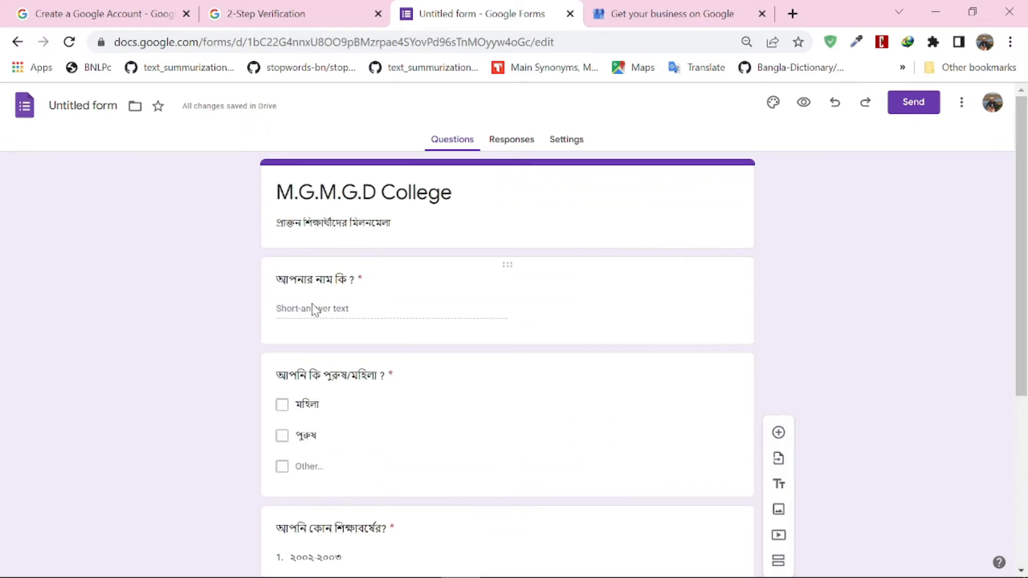
Insert a required short-answer question 'মোবাইল নাম্বার' right after the name question
{"action": "scroll", "coordinate": [594, 298], "scroll_direction": "down", "scroll_amount": 5}
{"action": "left_click_drag", "start_coordinate": [1019, 407], "coordinate": [1019, 301]}
{"action": "left_click_drag", "start_coordinate": [1022, 285], "coordinate": [1022, 194]}
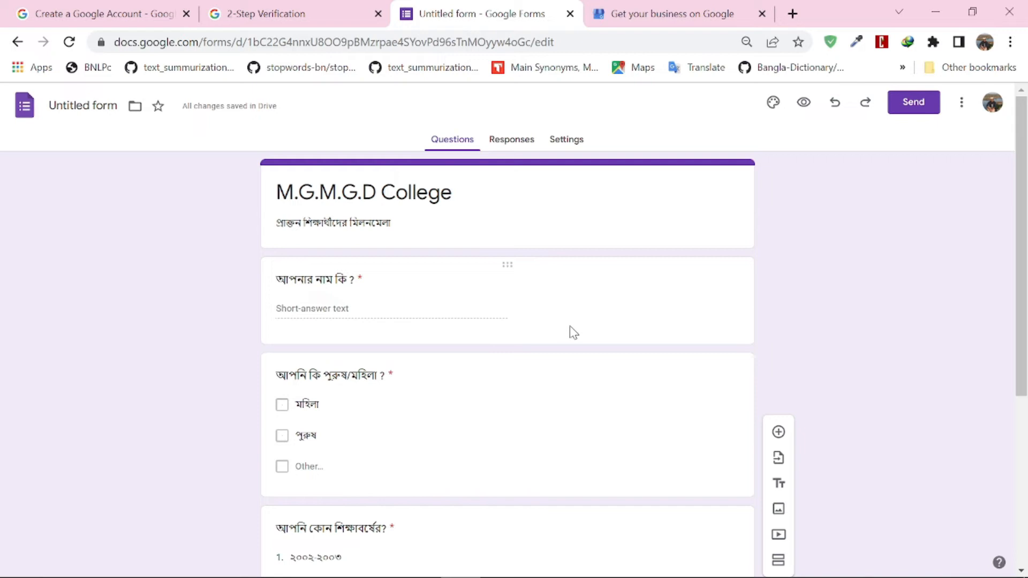
{"action": "left_click", "coordinate": [648, 326]}
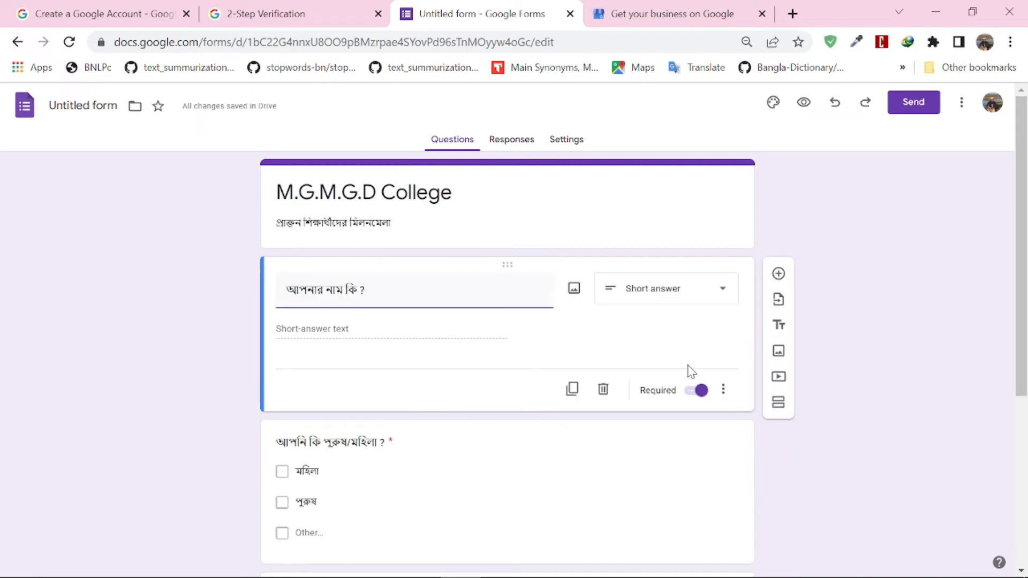
{"action": "left_click", "coordinate": [779, 274]}
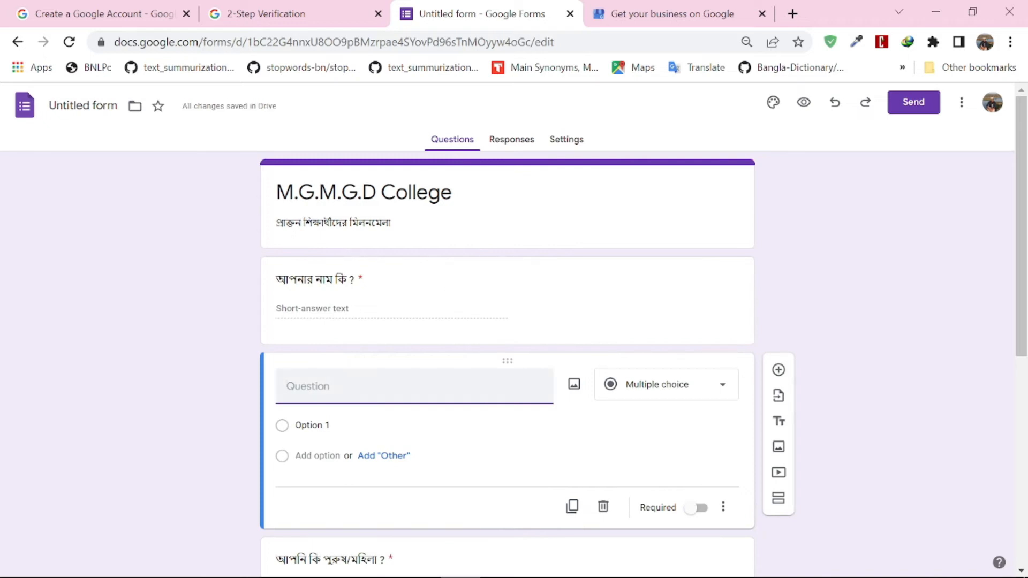
{"action": "type", "text": "মে"}
{"action": "type", "text": "াবাইল নাম্বার"}
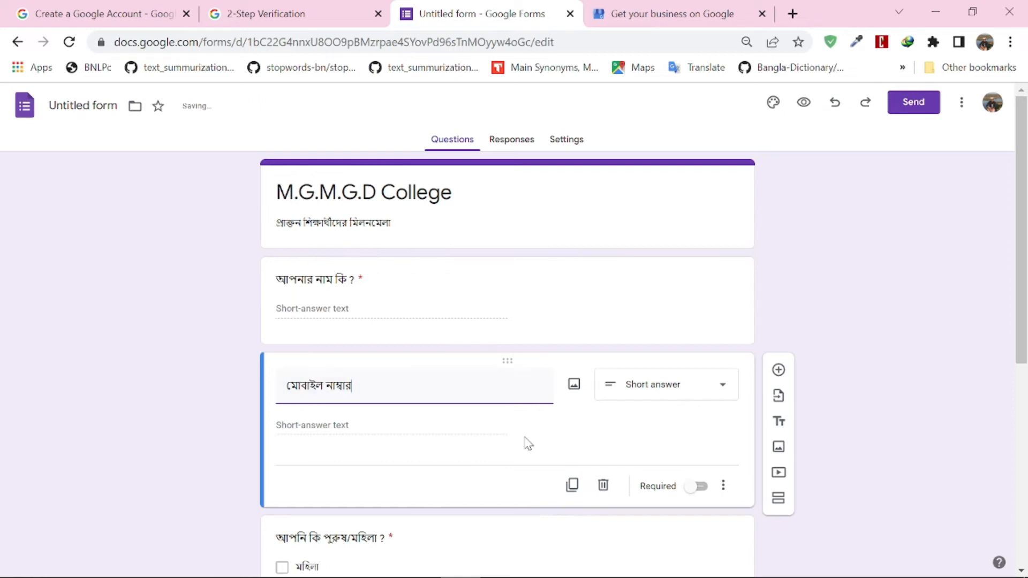
{"action": "left_click", "coordinate": [642, 391]}
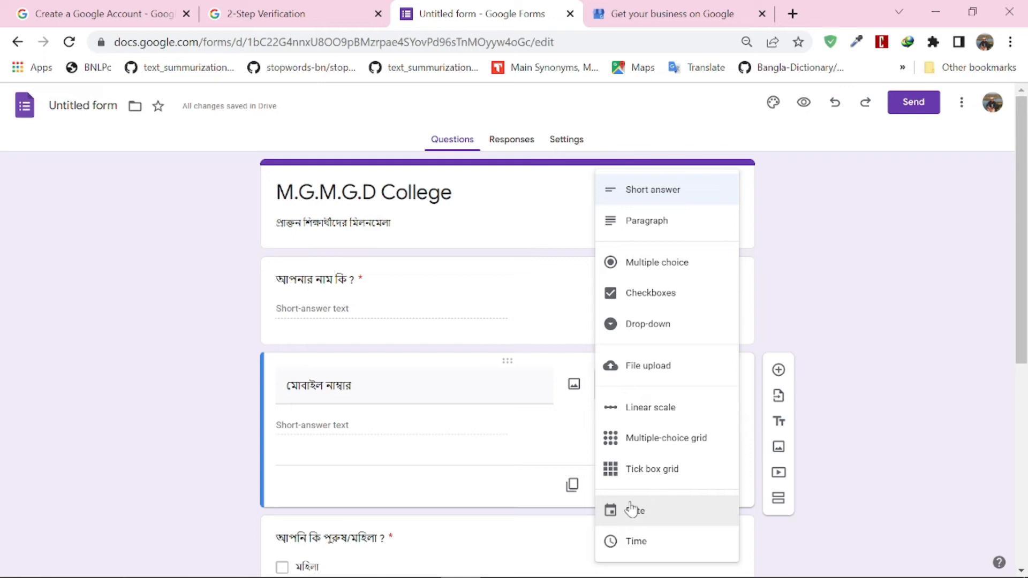
{"action": "left_click", "coordinate": [558, 437]}
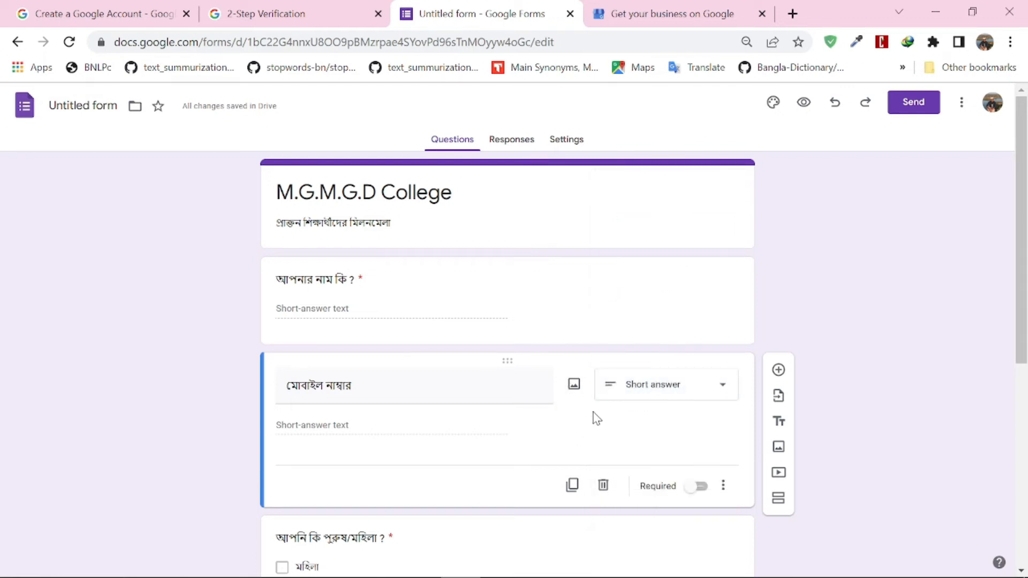
{"action": "left_click", "coordinate": [694, 487]}
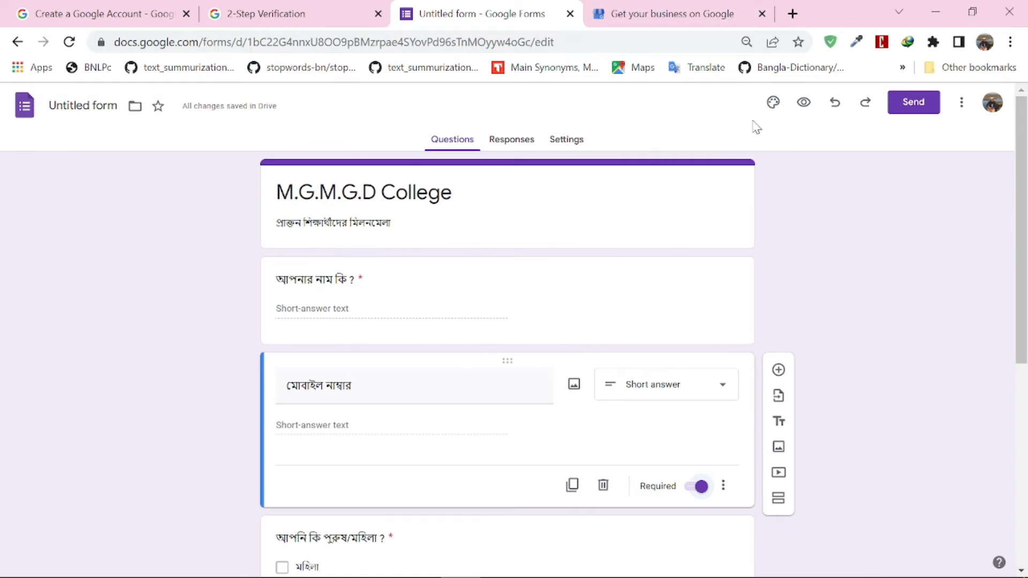
{"action": "left_click", "coordinate": [773, 102]}
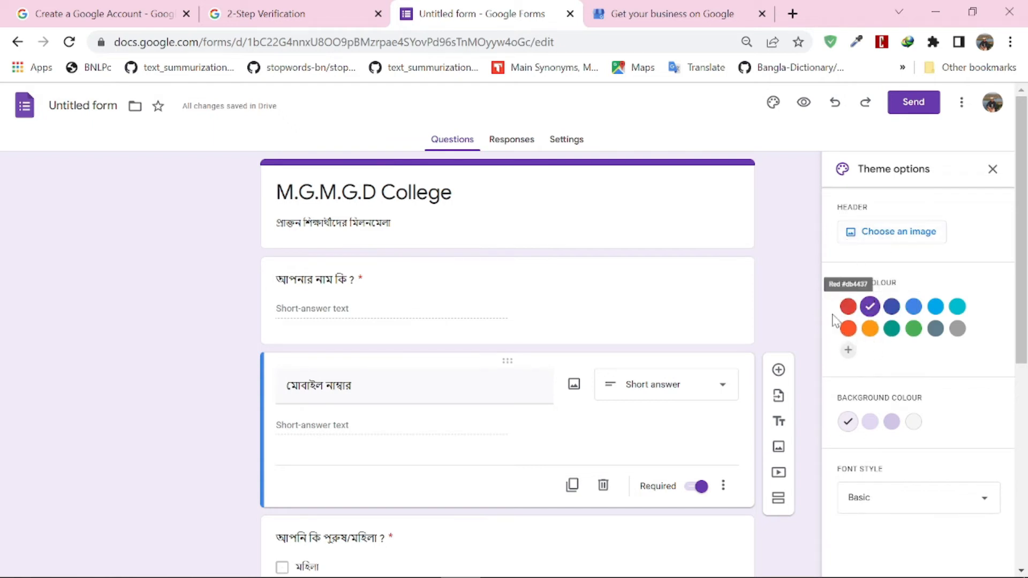
Set the basketball-hoop photo from Themes as the form's header image
{"action": "left_click", "coordinate": [866, 243]}
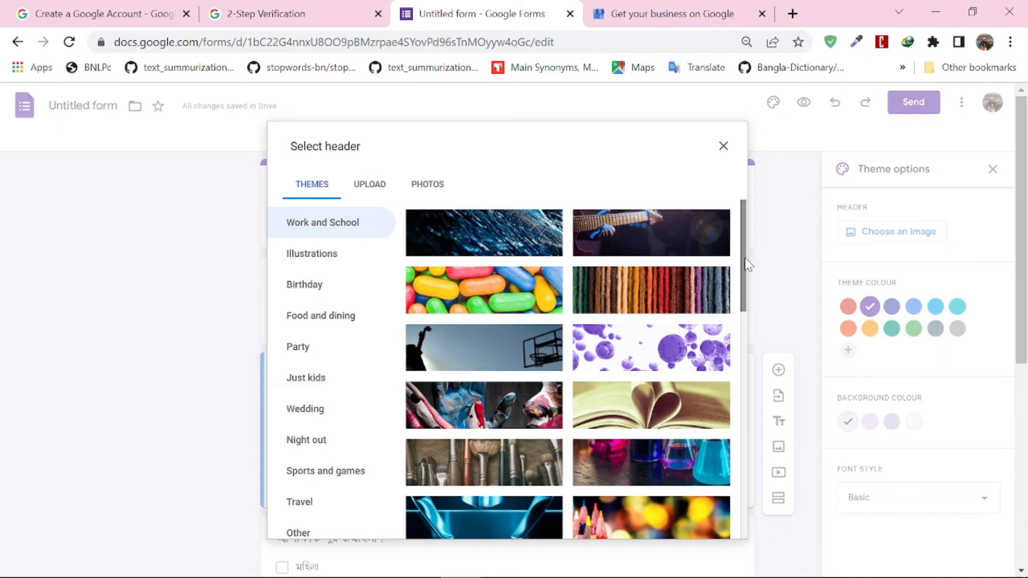
{"action": "left_click_drag", "start_coordinate": [743, 271], "coordinate": [737, 220]}
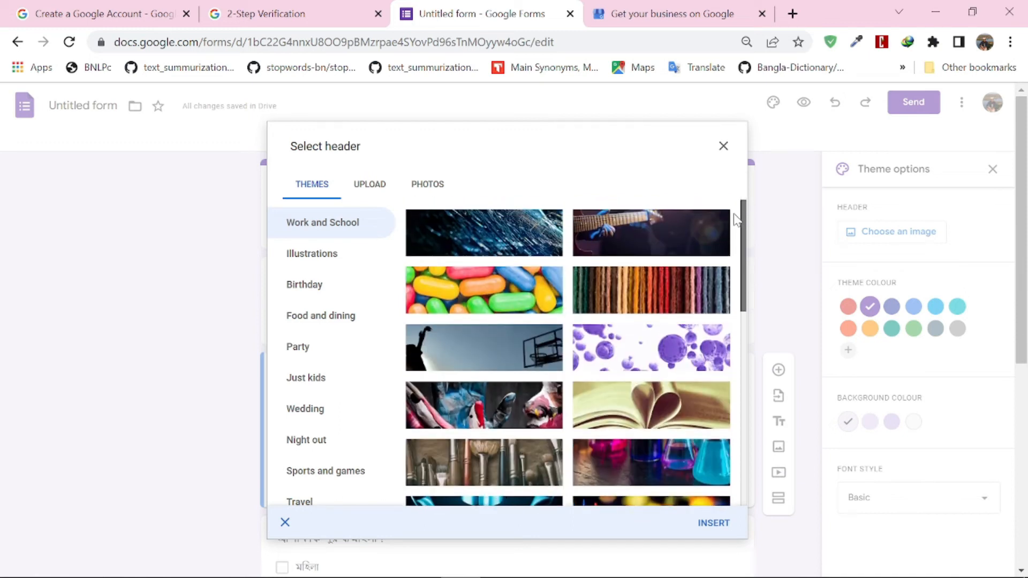
{"action": "left_click", "coordinate": [492, 339]}
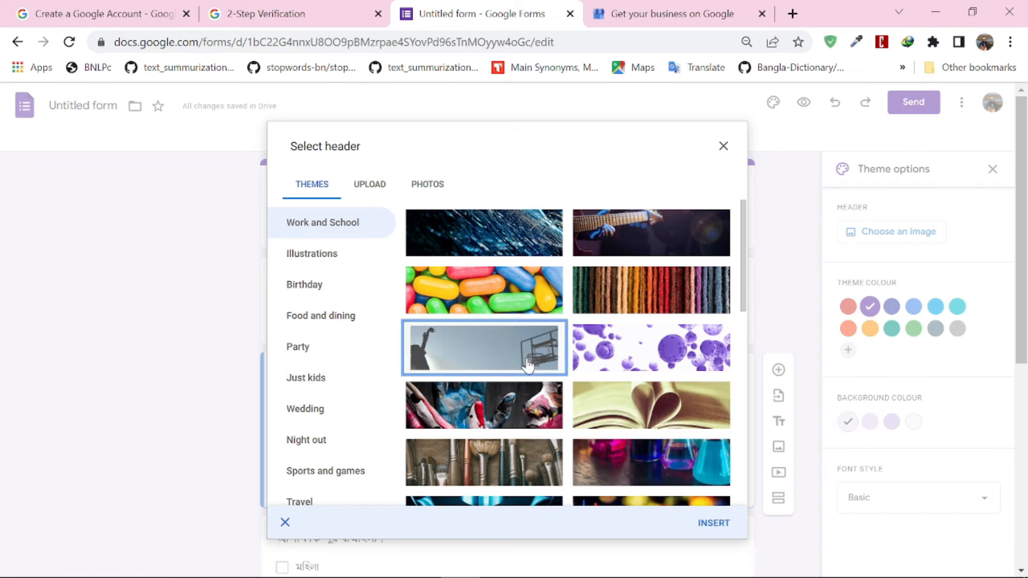
{"action": "left_click", "coordinate": [703, 523]}
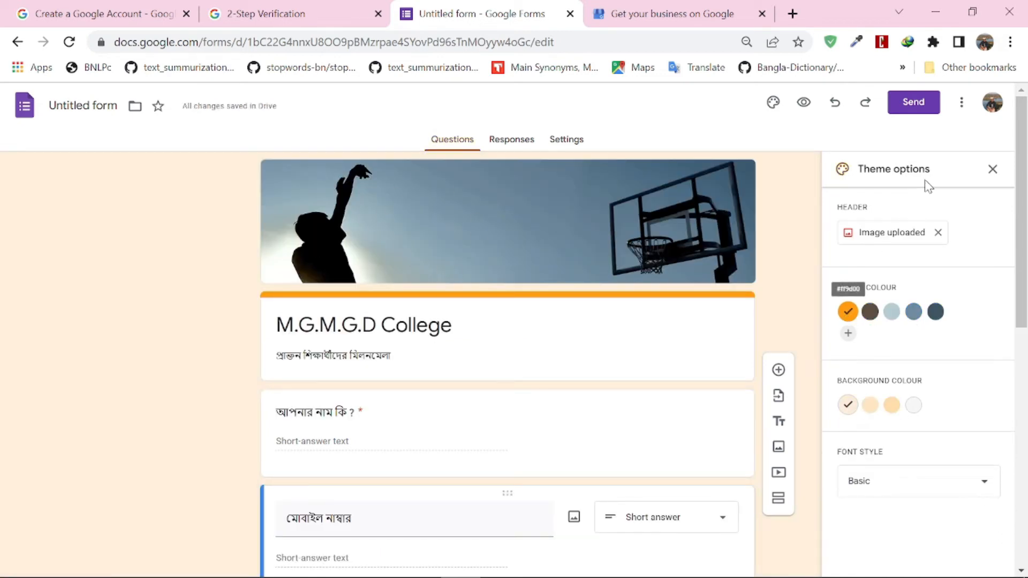
{"action": "left_click", "coordinate": [871, 314]}
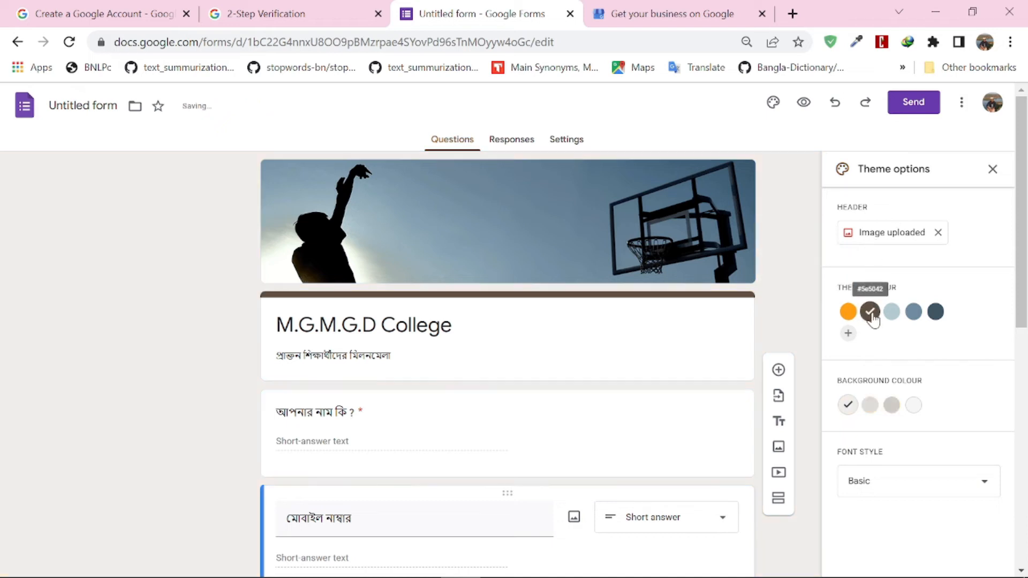
{"action": "left_click", "coordinate": [910, 316]}
{"action": "left_click", "coordinate": [938, 318]}
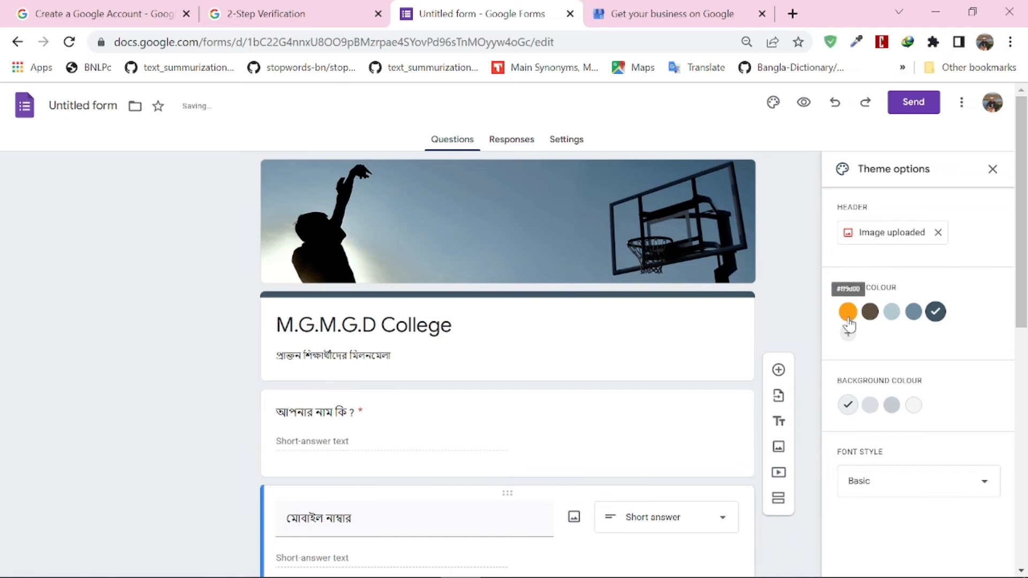
{"action": "left_click", "coordinate": [849, 320]}
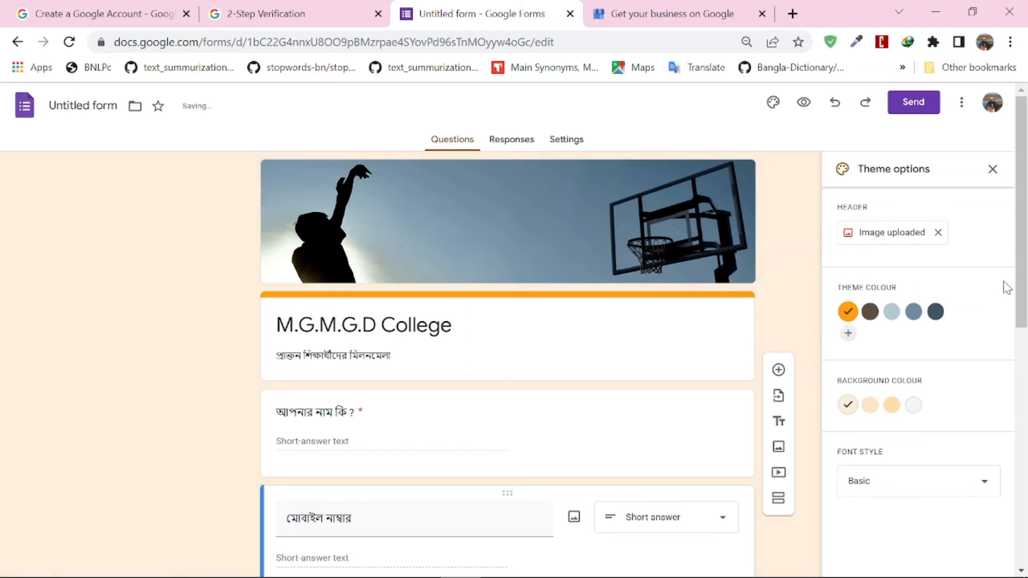
{"action": "scroll", "coordinate": [883, 348], "scroll_direction": "down", "scroll_amount": 2}
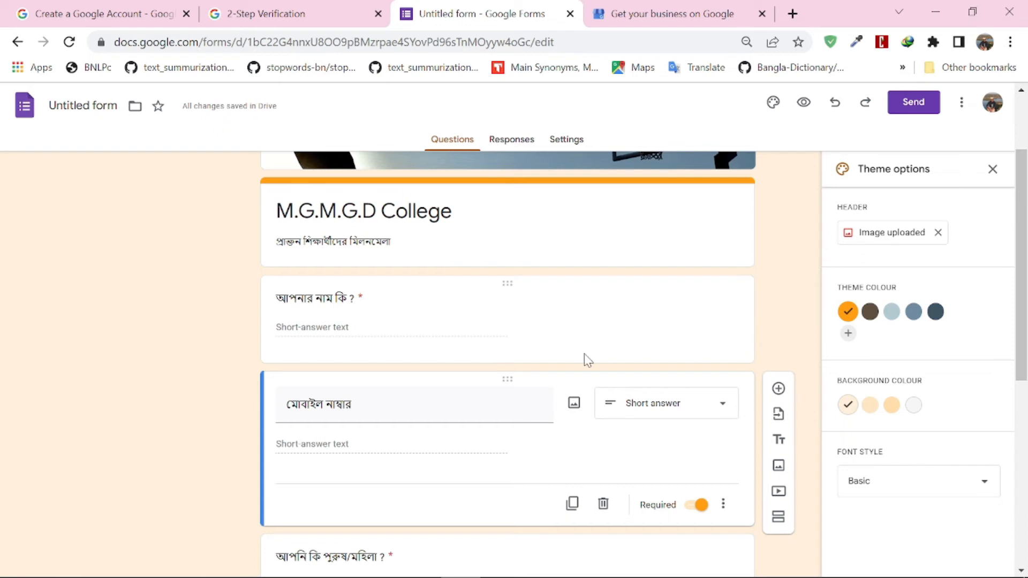
{"action": "scroll", "coordinate": [729, 410], "scroll_direction": "up", "scroll_amount": 2}
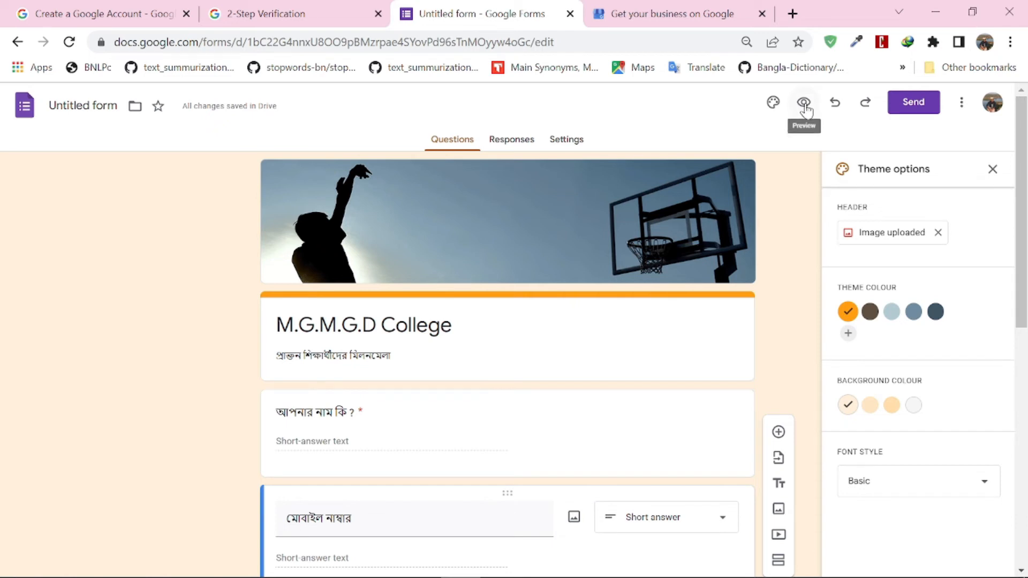
Preview the form and answer with a test name, a mobile number and the পুরুষ gender
{"action": "left_click", "coordinate": [804, 102]}
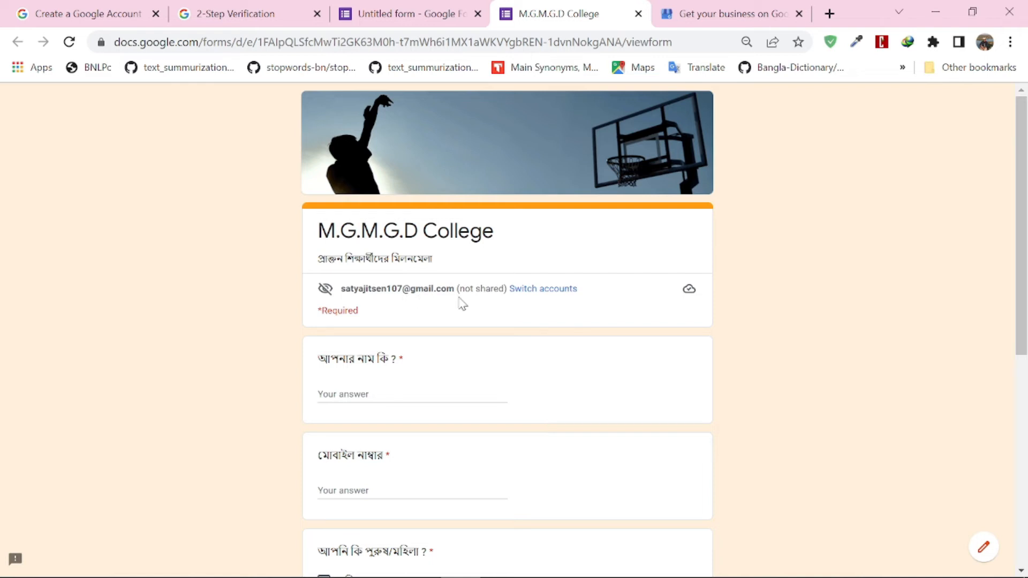
{"action": "left_click_drag", "start_coordinate": [1019, 223], "coordinate": [1011, 268]}
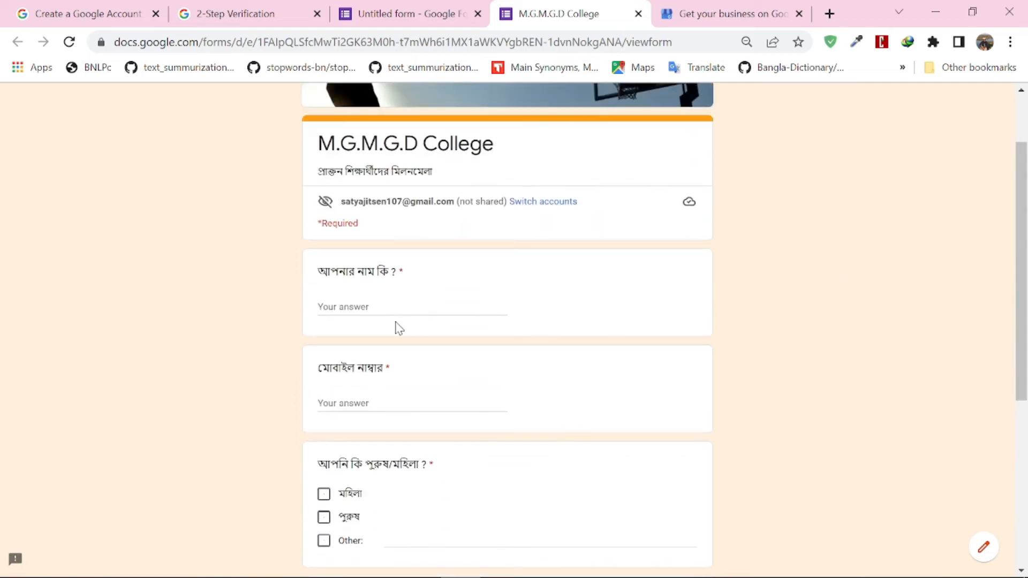
{"action": "left_click", "coordinate": [318, 307]}
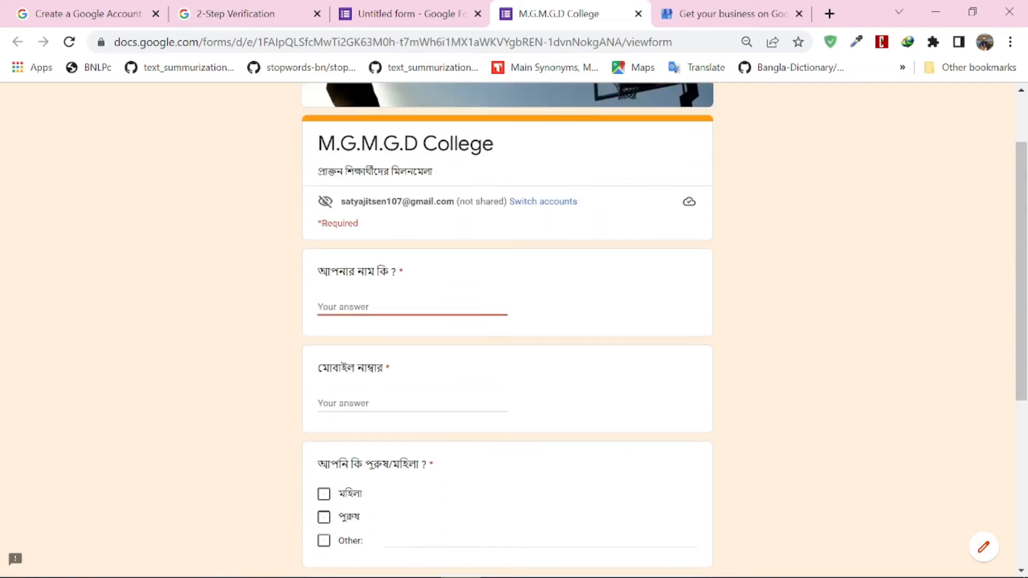
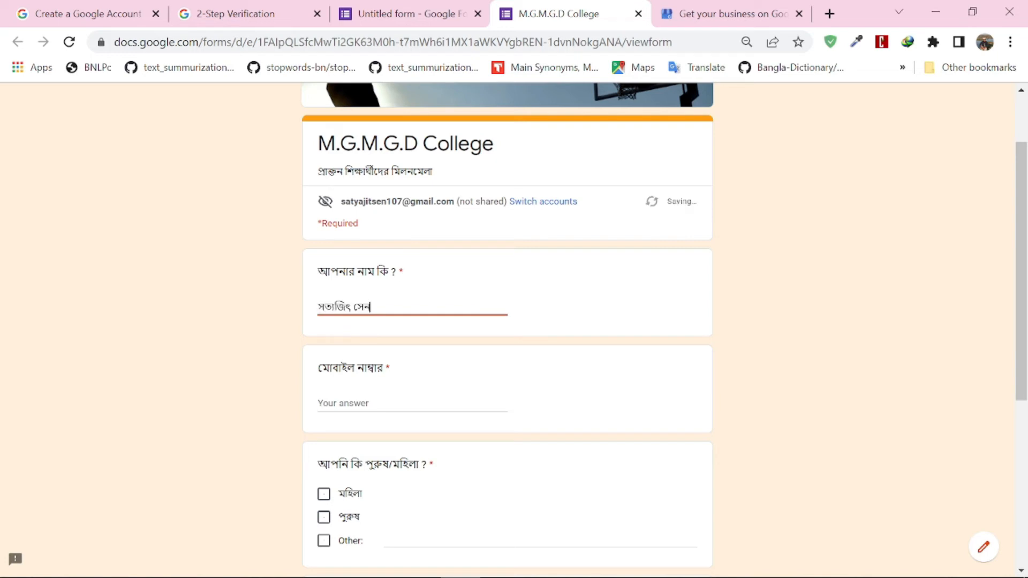
{"action": "key", "text": "Tab"}
{"action": "type", "text": "১২৩"}
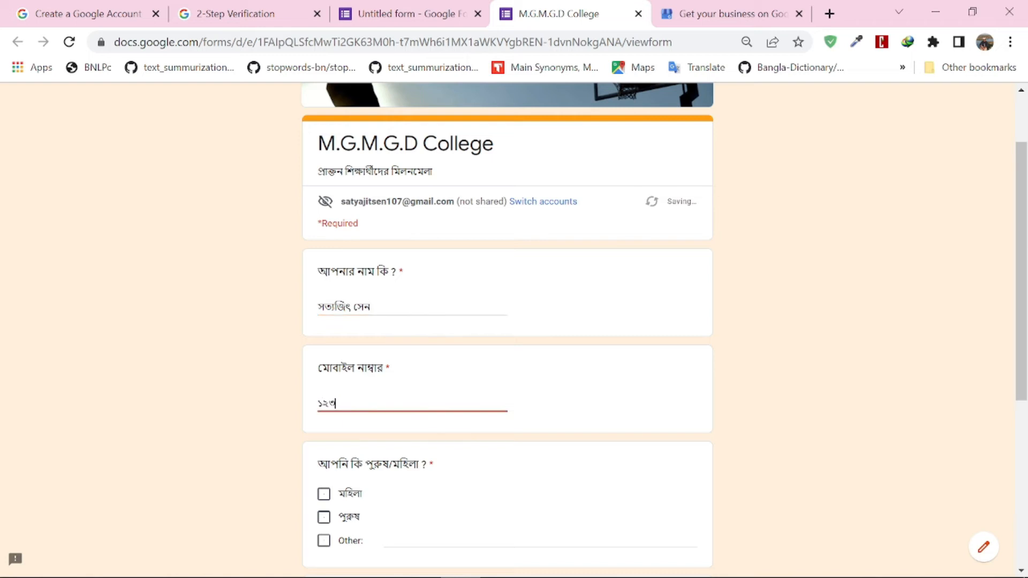
{"action": "type", "text": "৪৪৫"}
{"action": "left_click", "coordinate": [323, 517]}
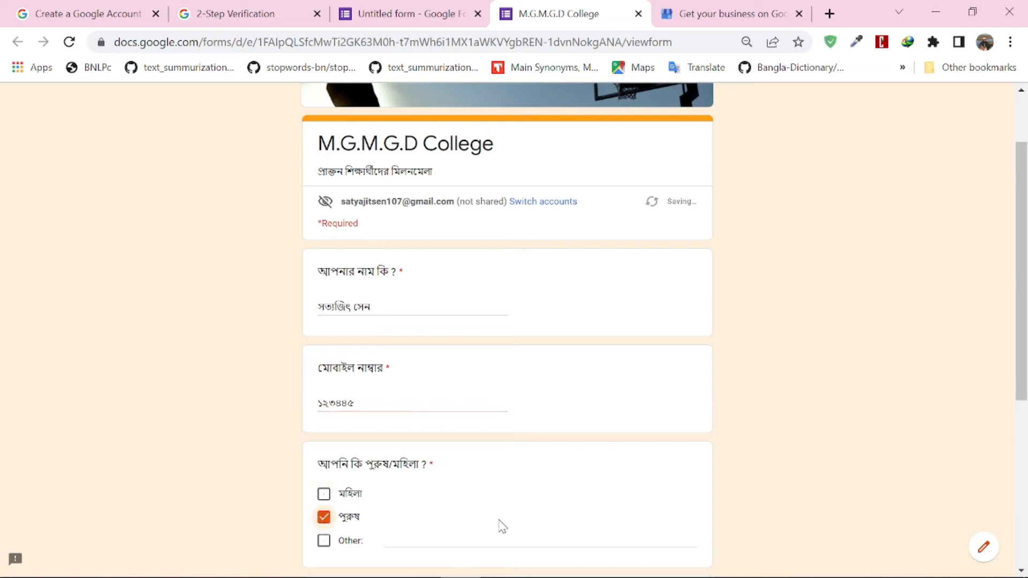
{"action": "left_click", "coordinate": [540, 542]}
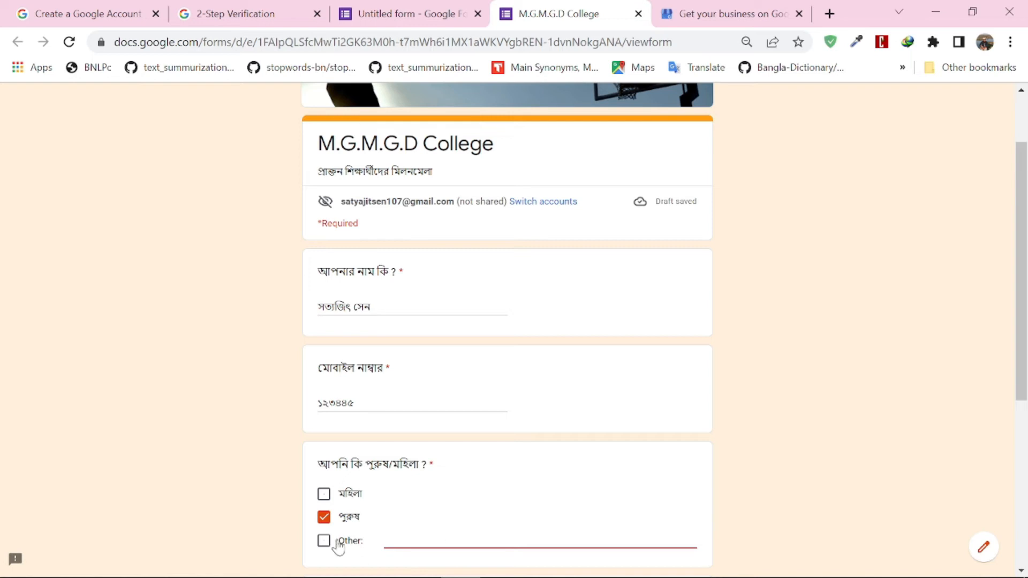
{"action": "left_click_drag", "start_coordinate": [1019, 312], "coordinate": [1024, 214]}
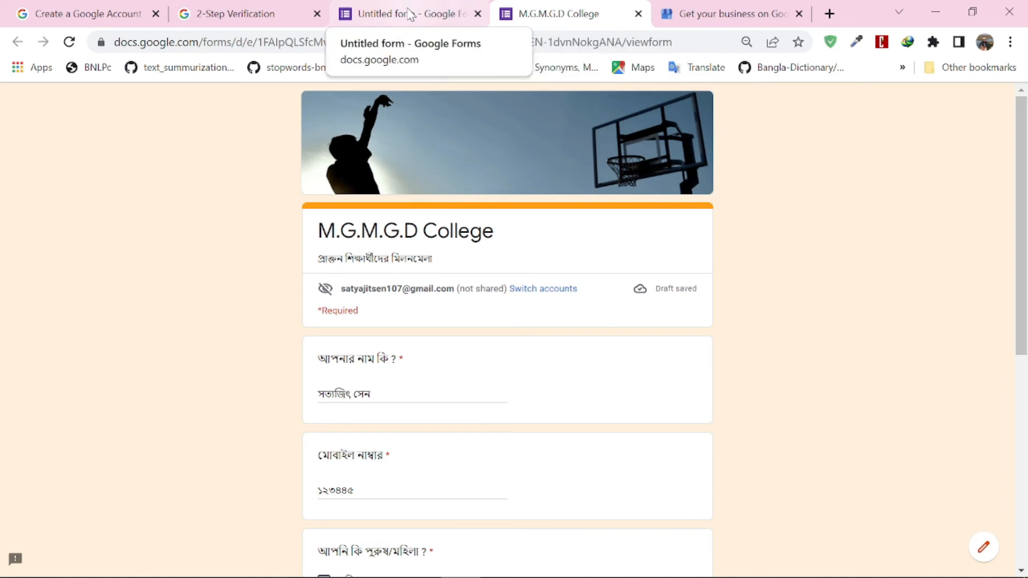
{"action": "left_click", "coordinate": [390, 11]}
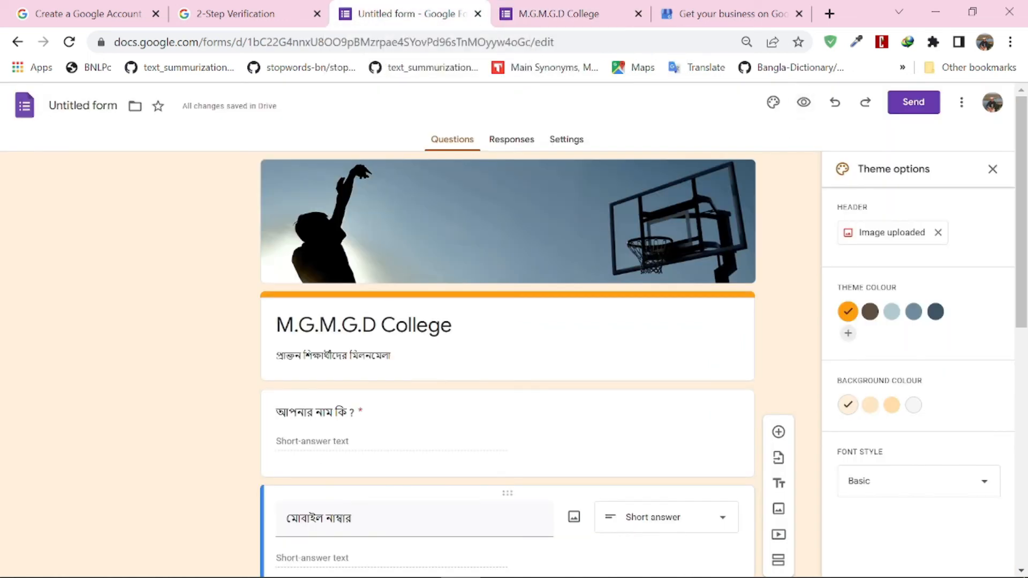
{"action": "scroll", "coordinate": [1023, 214], "scroll_direction": "down", "scroll_amount": 5}
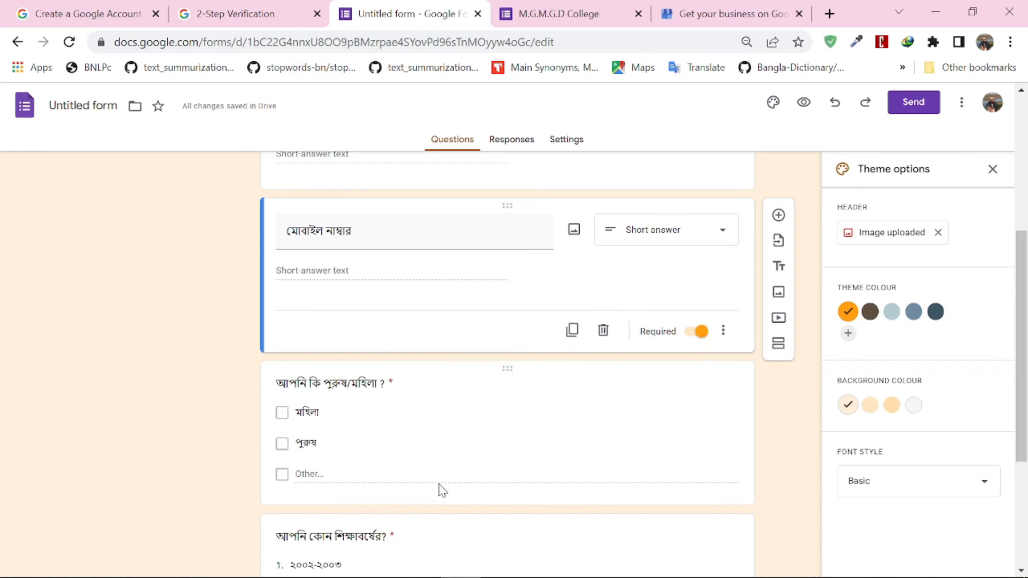
{"action": "left_click", "coordinate": [445, 460]}
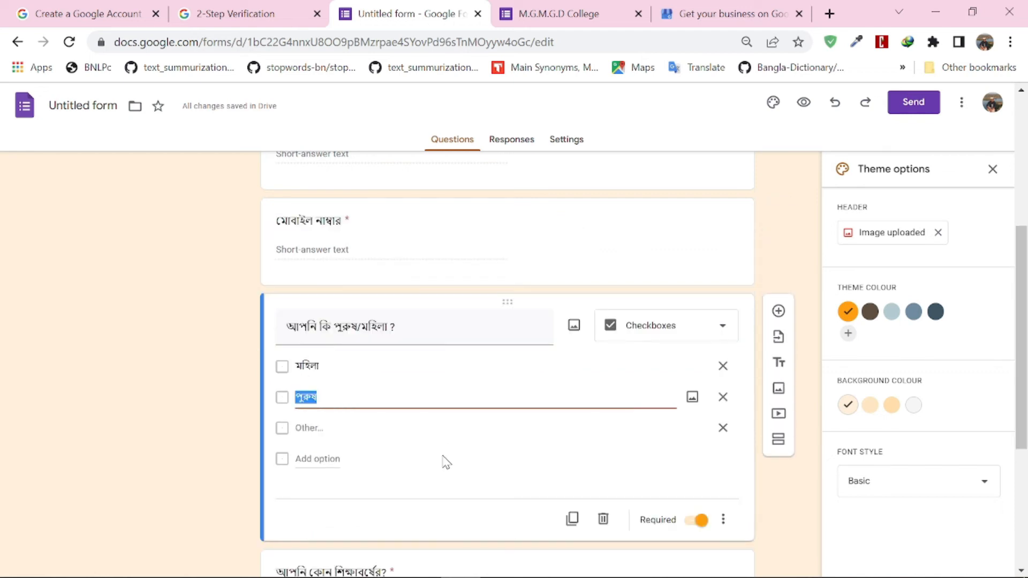
{"action": "left_click", "coordinate": [384, 460]}
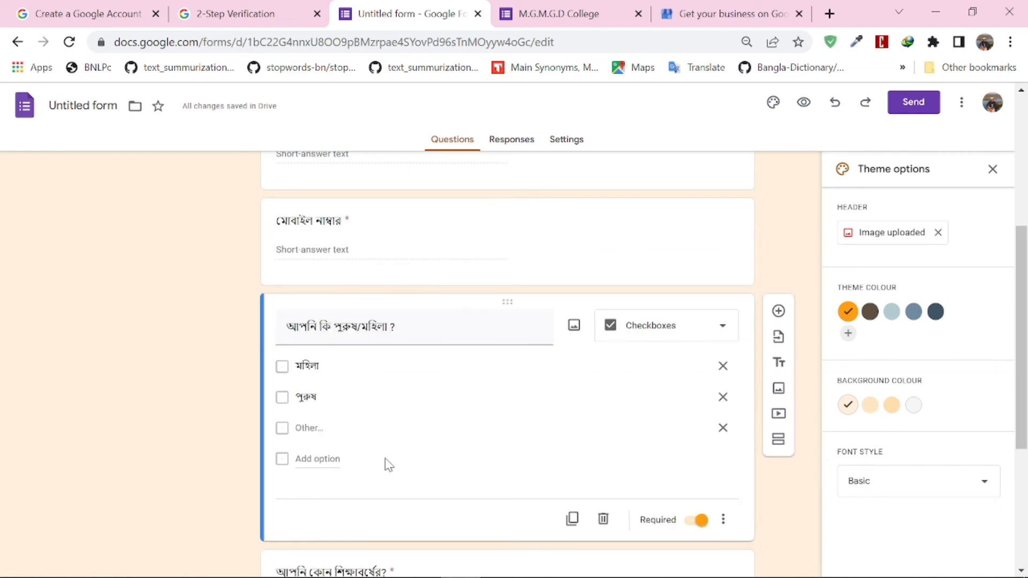
{"action": "left_click", "coordinate": [723, 428]}
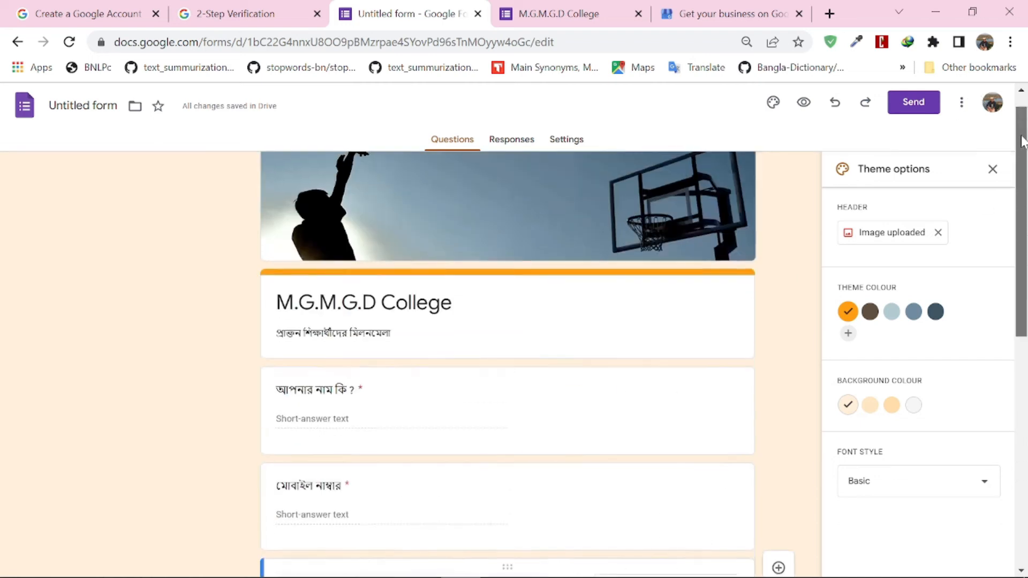
{"action": "left_click_drag", "start_coordinate": [1015, 251], "coordinate": [856, 76]}
{"action": "left_click", "coordinate": [804, 102]}
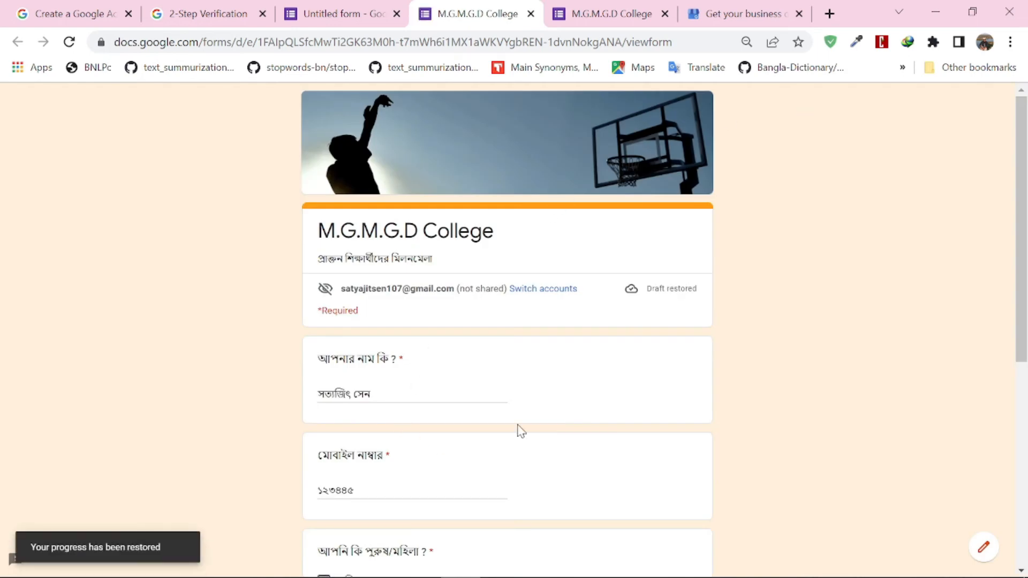
Choose ২০০৩-২০০৪ as the academic year, type a test Reunion comment, and submit the response
{"action": "left_click_drag", "start_coordinate": [1019, 269], "coordinate": [1019, 349]}
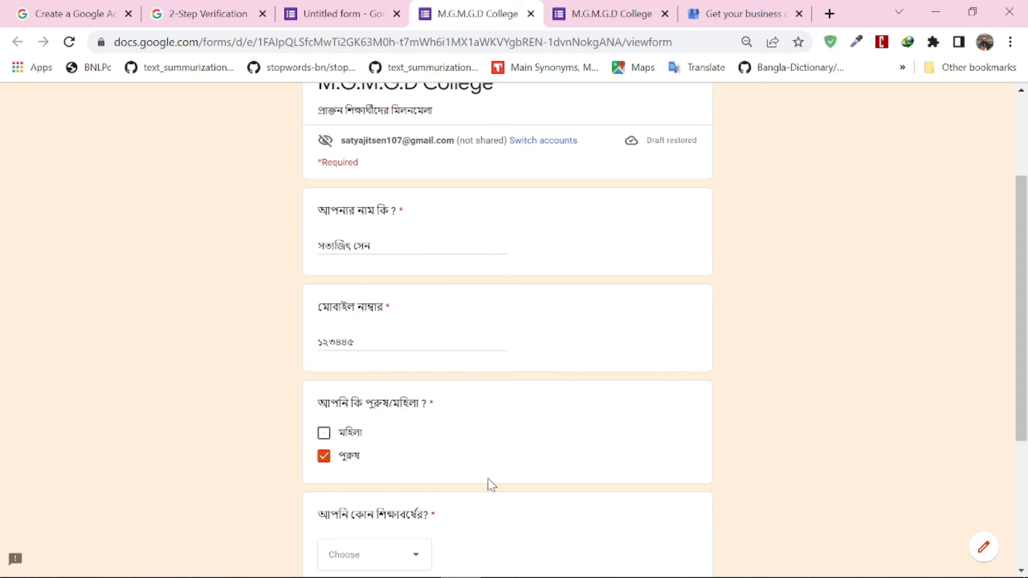
{"action": "left_click_drag", "start_coordinate": [1019, 355], "coordinate": [1020, 479]}
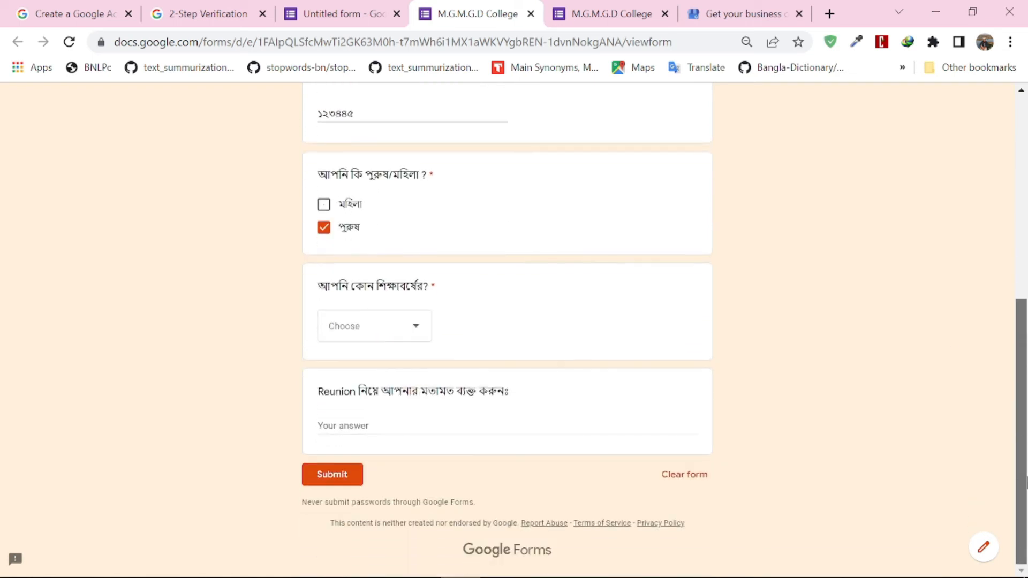
{"action": "left_click", "coordinate": [413, 329]}
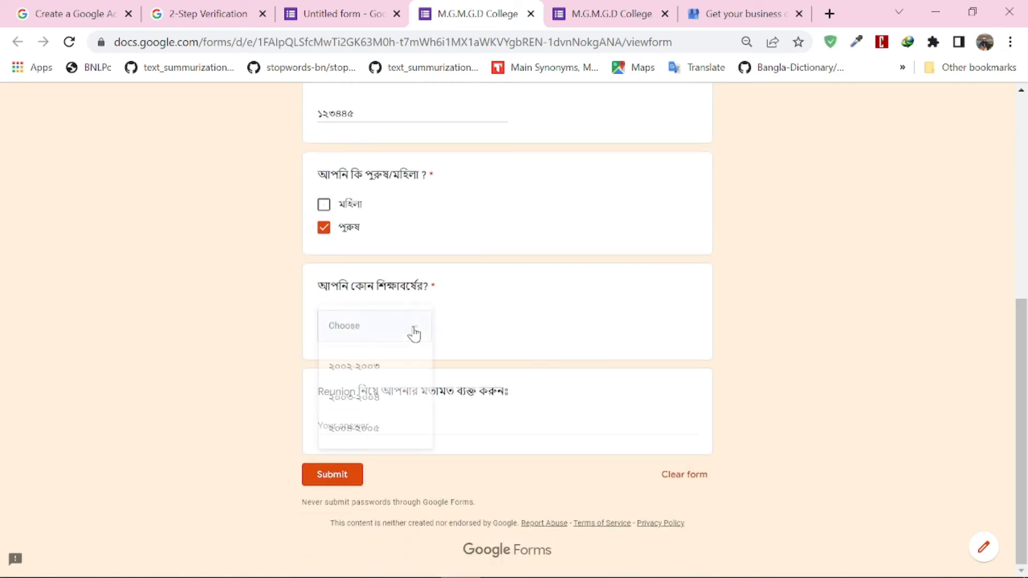
{"action": "left_click", "coordinate": [351, 399]}
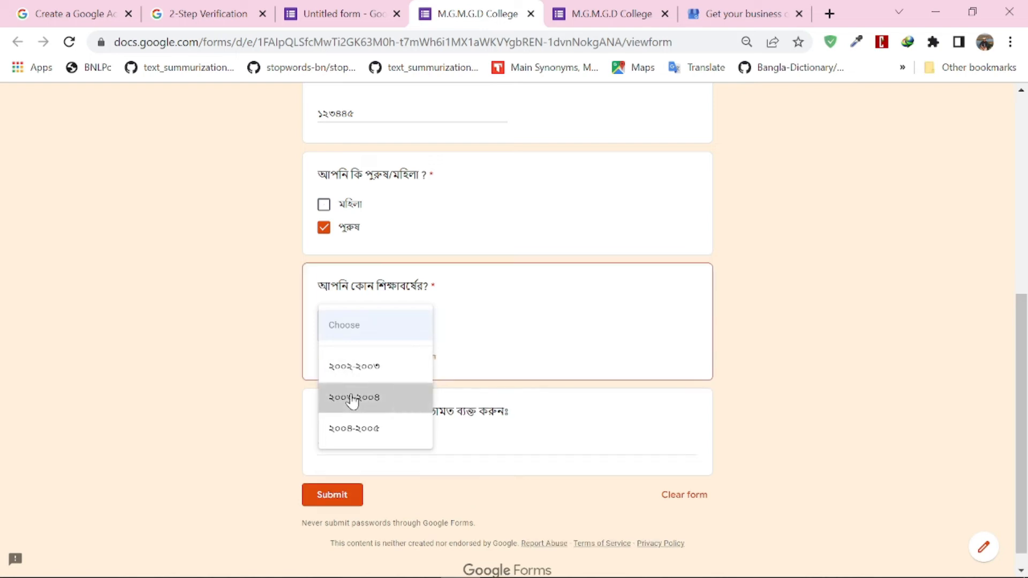
{"action": "left_click", "coordinate": [354, 426]}
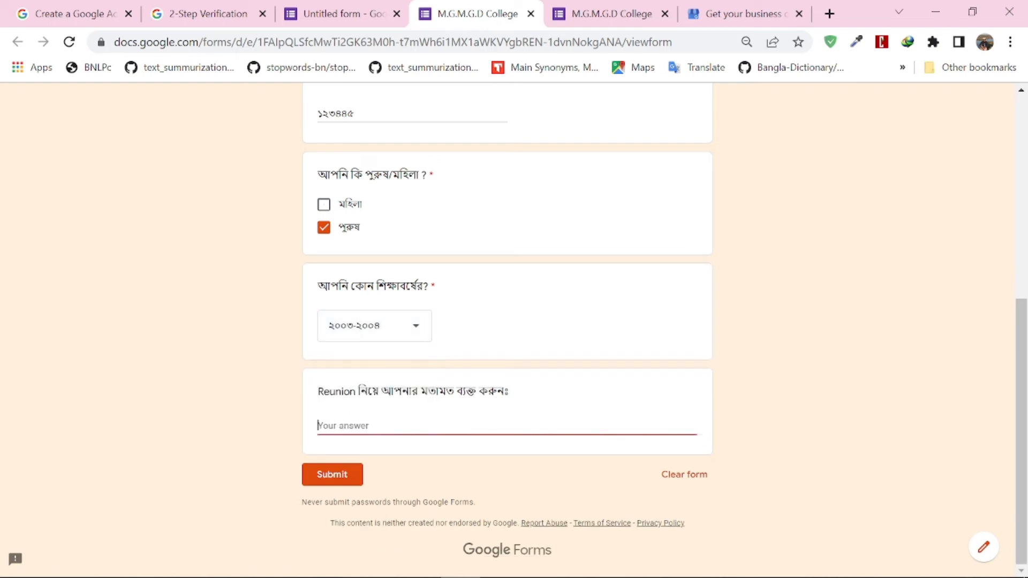
{"action": "type", "text": "তদবেত্কতাকদত্দাতত্কজক"}
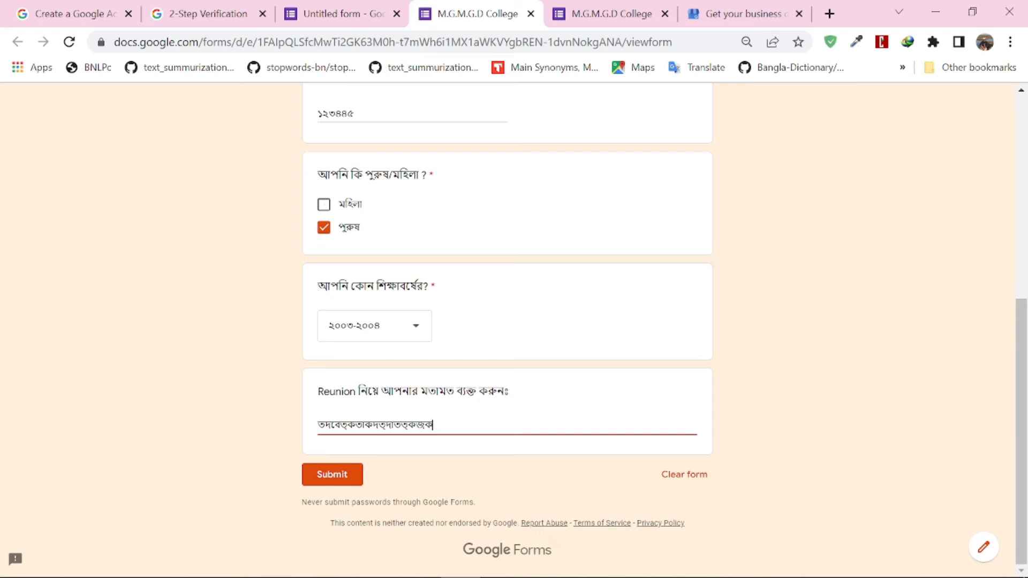
{"action": "left_click", "coordinate": [330, 476]}
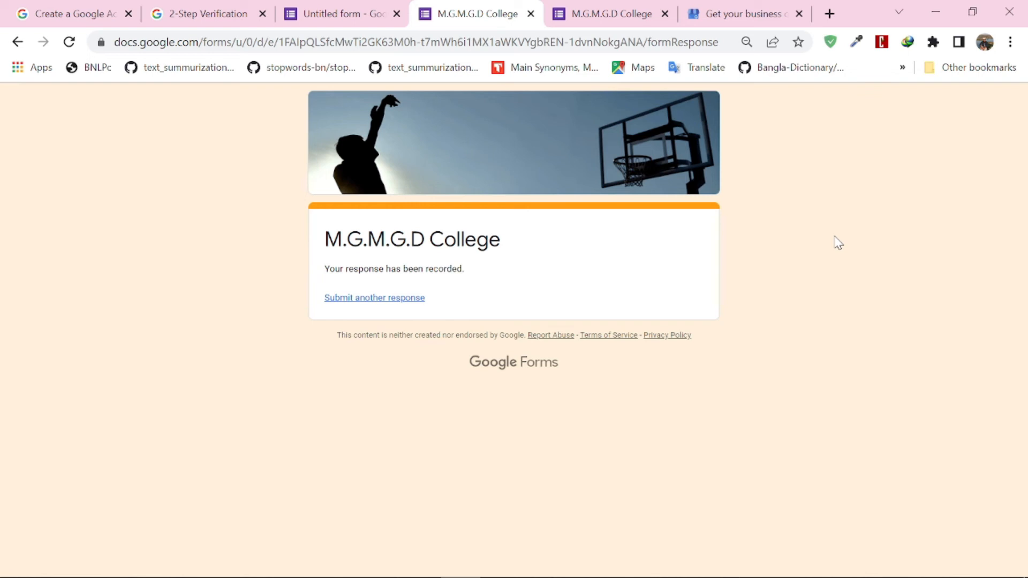
Load Google Drive's My Drive in a new browser tab from the Google apps list
{"action": "left_click", "coordinate": [830, 13]}
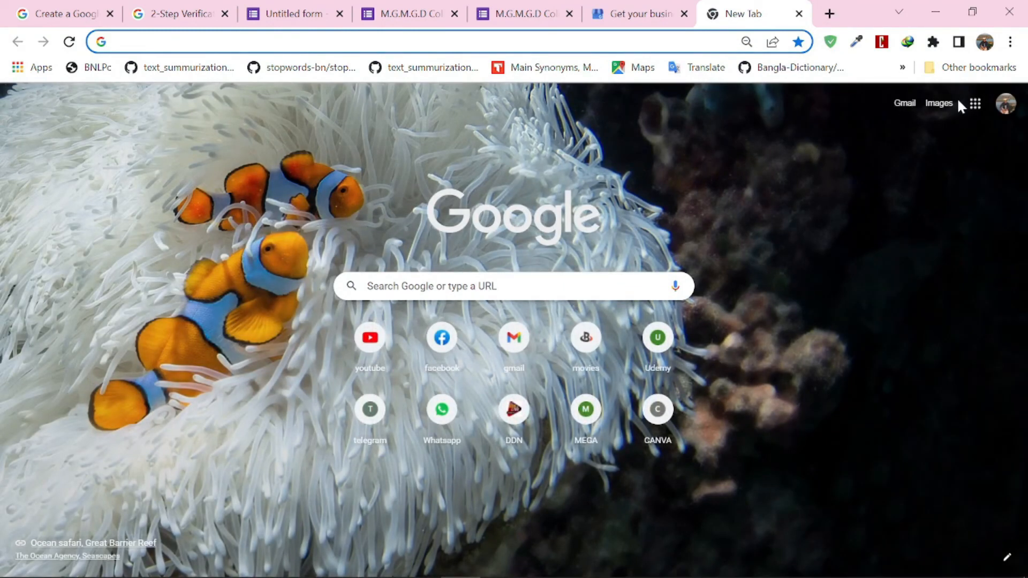
{"action": "left_click", "coordinate": [974, 108]}
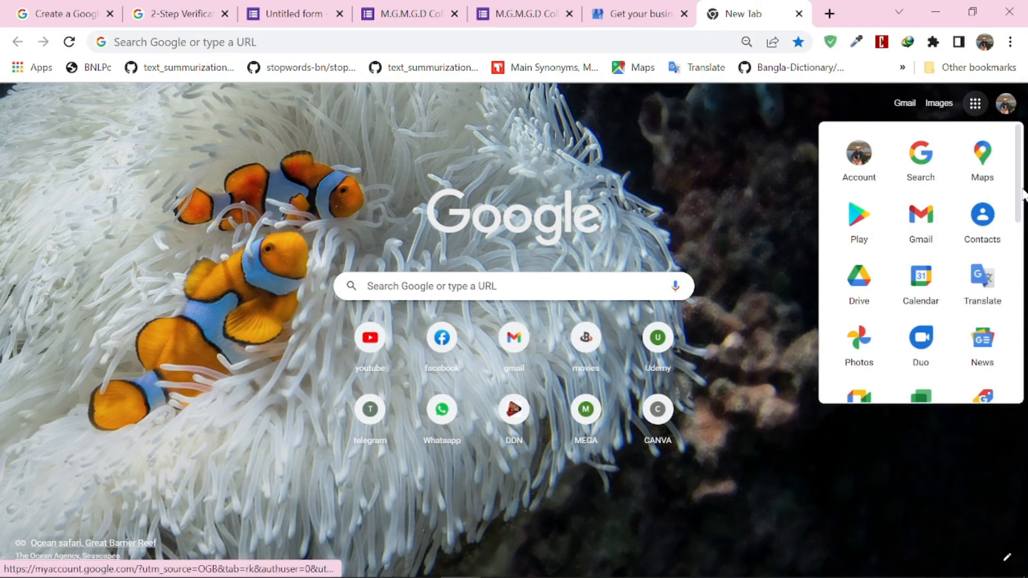
{"action": "left_click", "coordinate": [859, 289]}
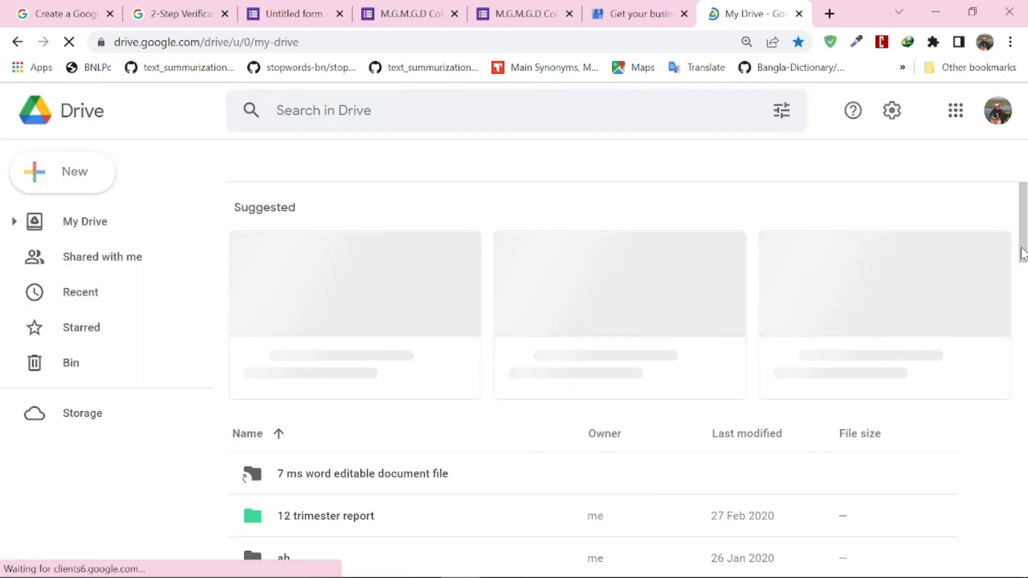
Open the Untitled form modified at 23:15 from the bottom of My Drive
{"action": "left_click_drag", "start_coordinate": [975, 244], "coordinate": [998, 576]}
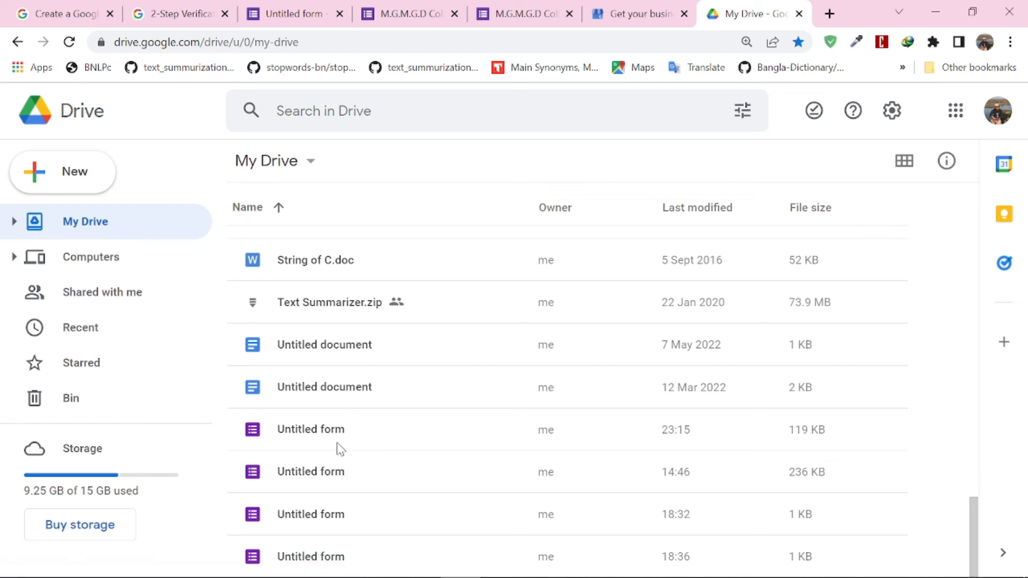
{"action": "left_click", "coordinate": [303, 437]}
{"action": "double_click", "coordinate": [303, 436]}
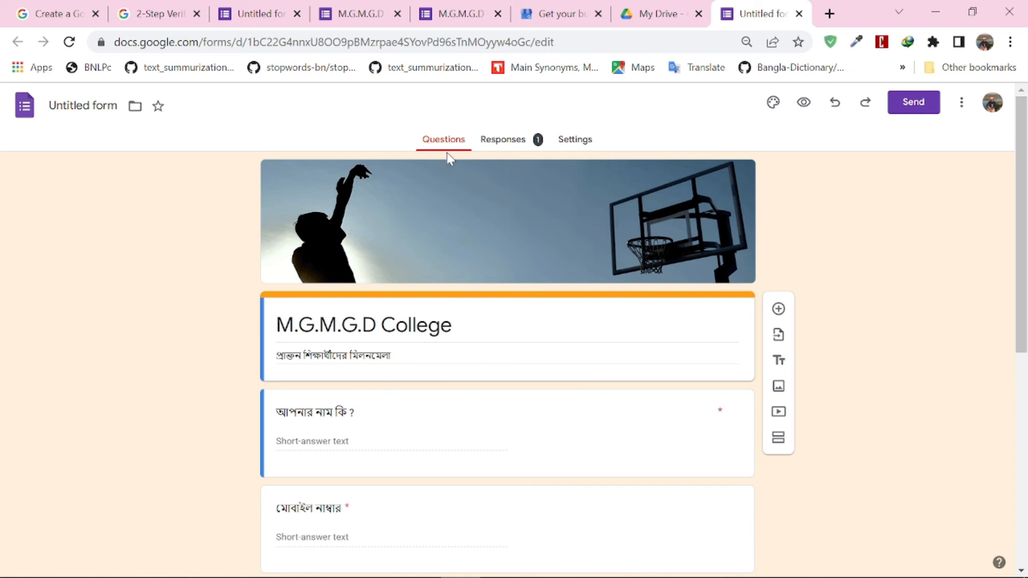
{"action": "left_click", "coordinate": [496, 147]}
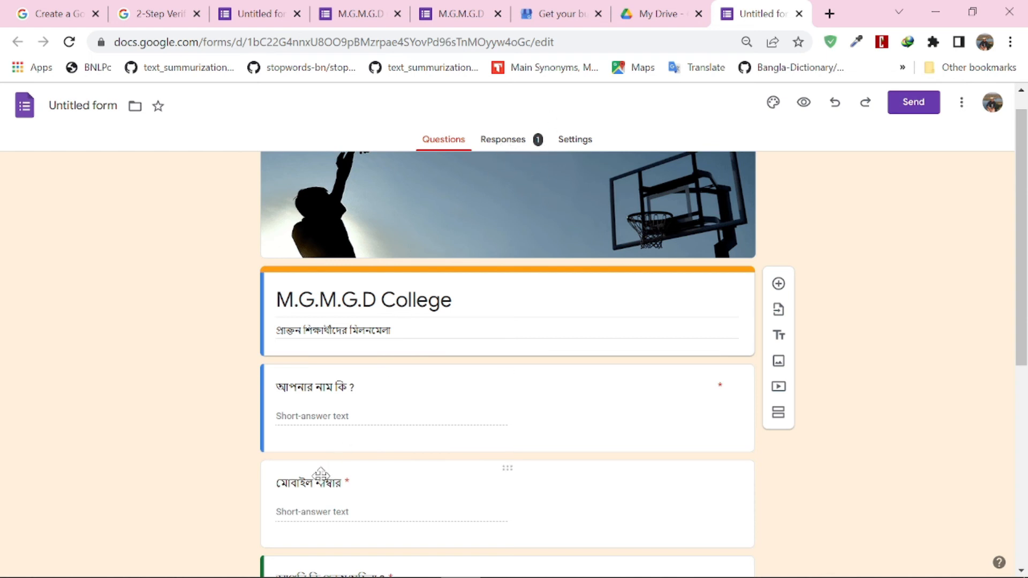
Turn on Collect email addresses in the form's Responses settings
{"action": "left_click", "coordinate": [569, 144]}
{"action": "left_click", "coordinate": [713, 320]}
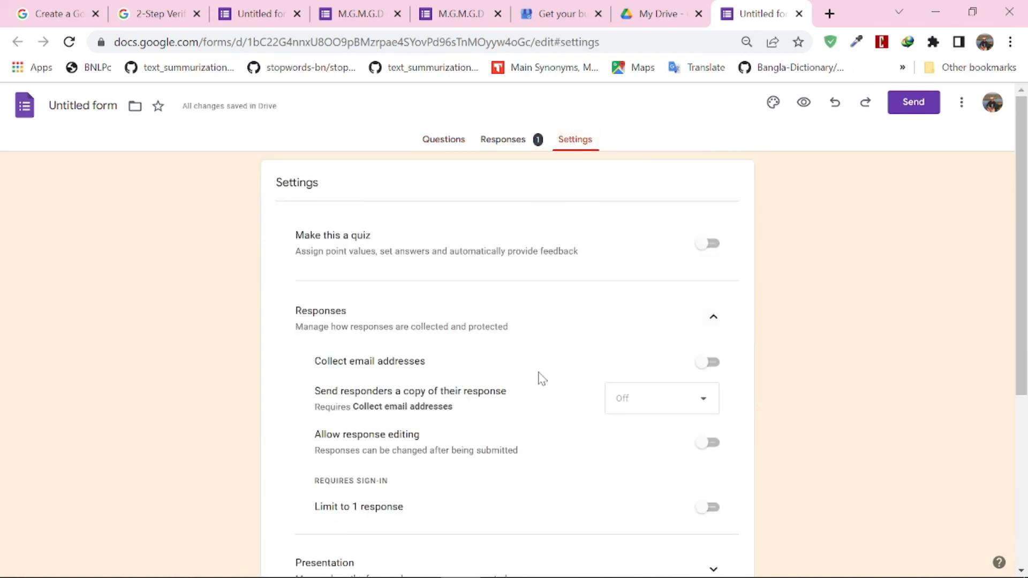
{"action": "left_click", "coordinate": [705, 364]}
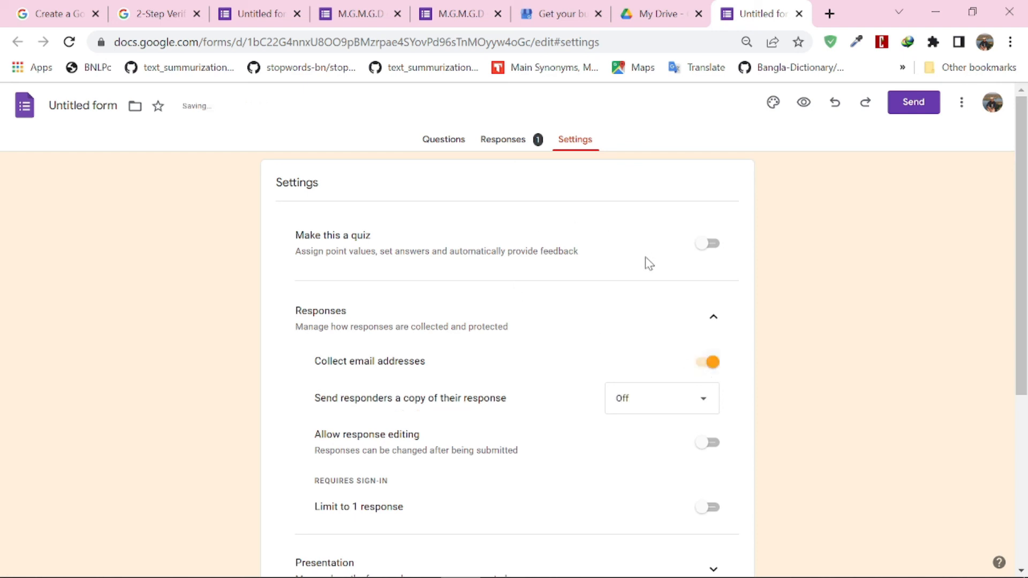
{"action": "left_click", "coordinate": [443, 140]}
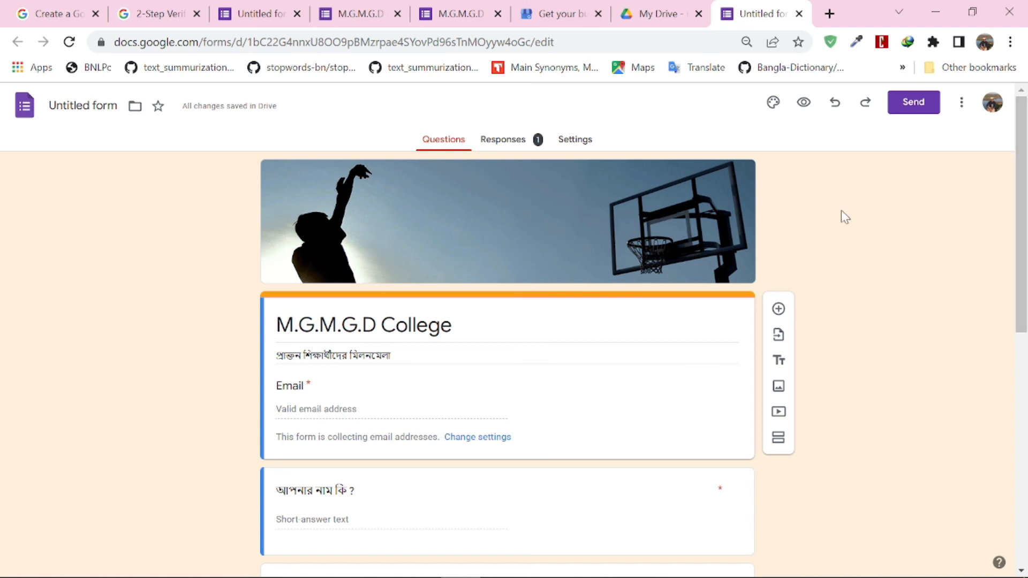
{"action": "left_click_drag", "start_coordinate": [1017, 225], "coordinate": [1010, 109]}
{"action": "left_click", "coordinate": [524, 146]}
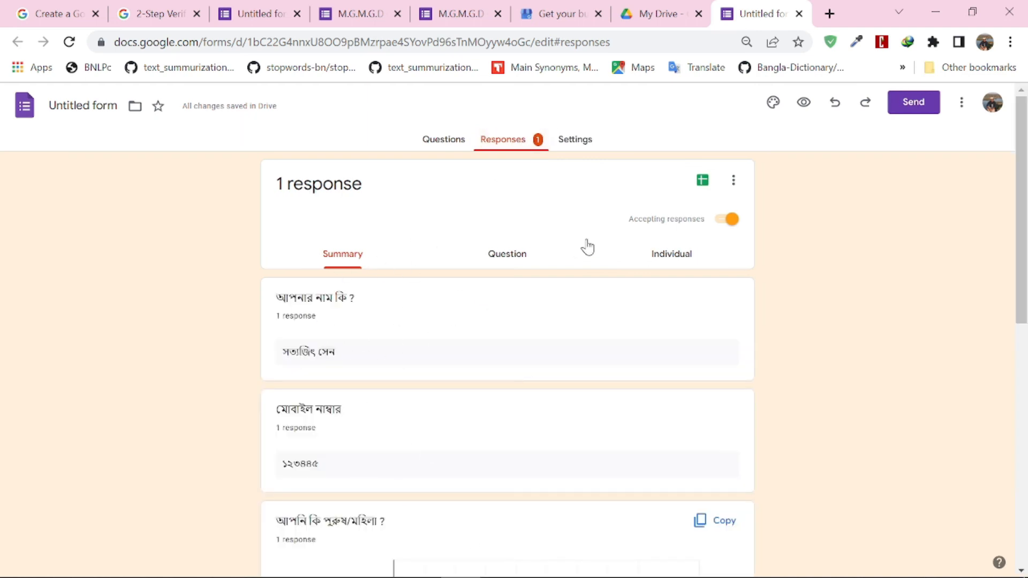
{"action": "left_click", "coordinate": [444, 139]}
{"action": "mouse_move", "coordinate": [1024, 201]}
{"action": "left_mouse_down"}
{"action": "mouse_move", "coordinate": [1025, 434]}
{"action": "mouse_move", "coordinate": [1017, 204]}
{"action": "left_mouse_up"}
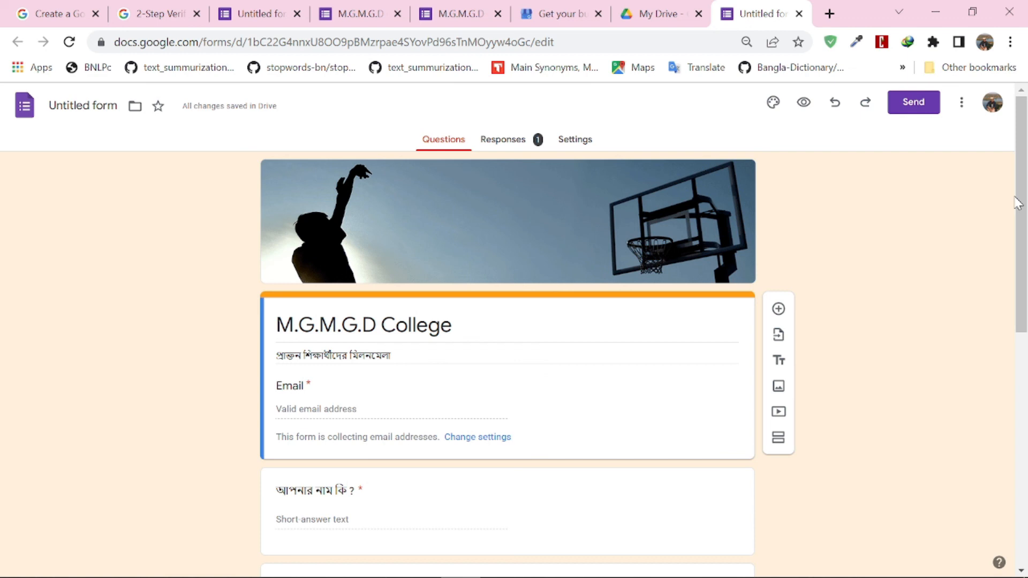
{"action": "left_click", "coordinate": [923, 105]}
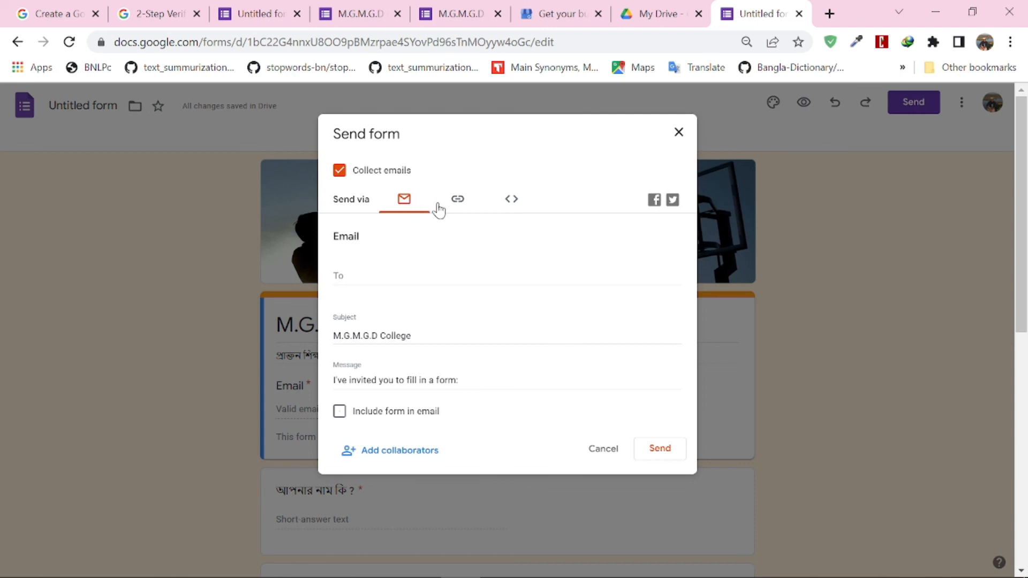
Switch Send form to the email option and start entering a recipient address in To
{"action": "left_click", "coordinate": [460, 204]}
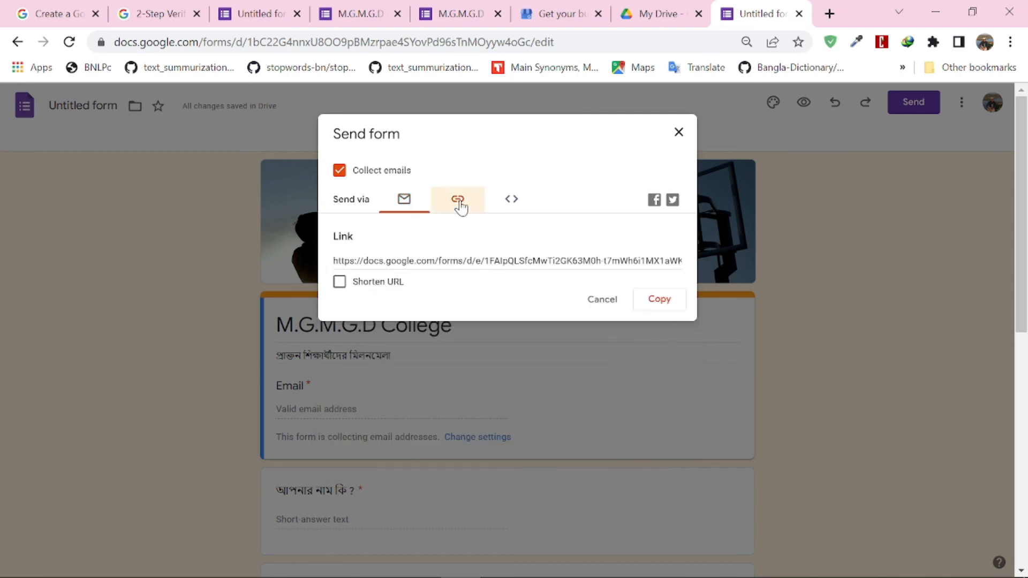
{"action": "left_click", "coordinate": [404, 200]}
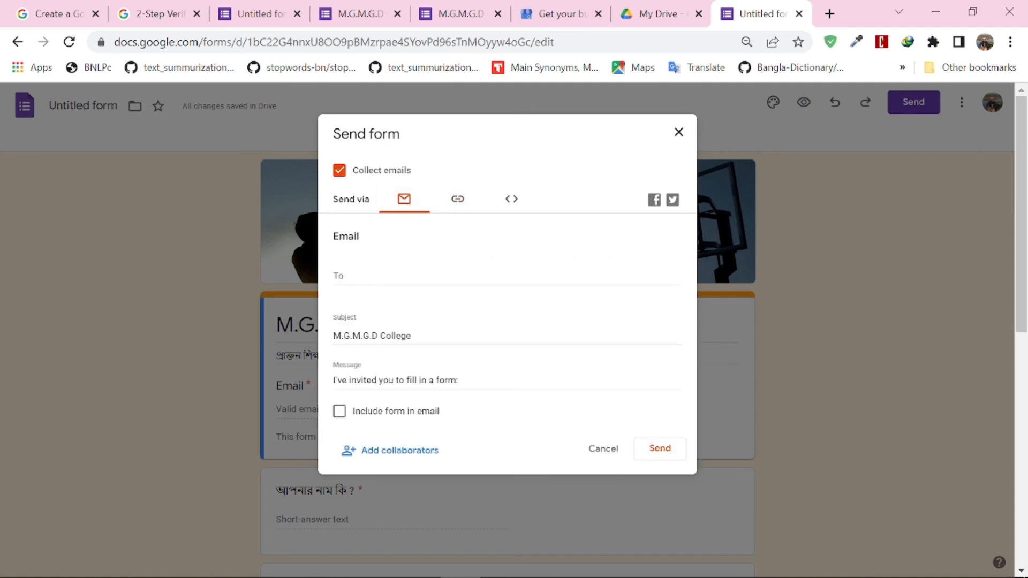
{"action": "left_click", "coordinate": [338, 275]}
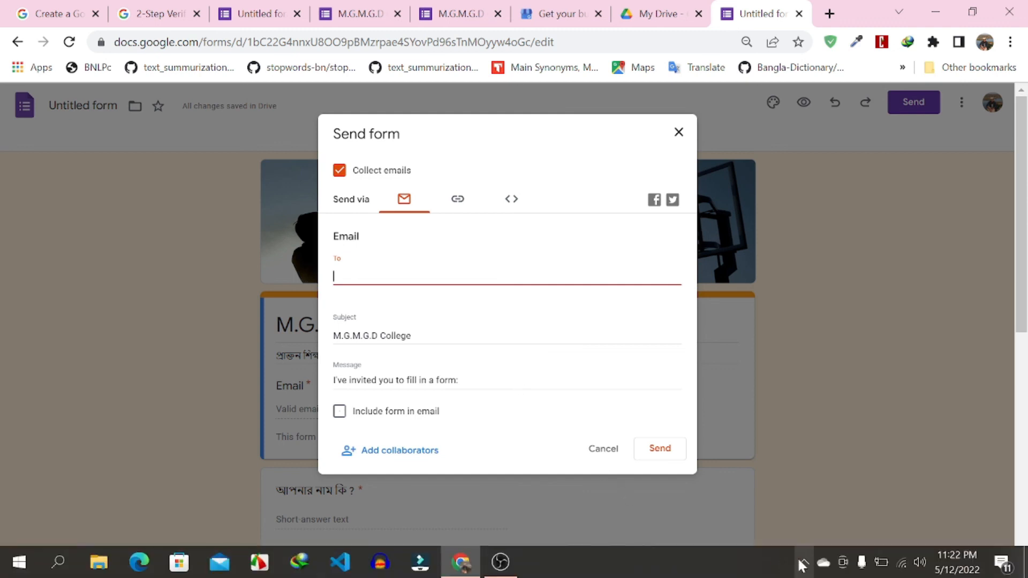
{"action": "left_click", "coordinate": [803, 561]}
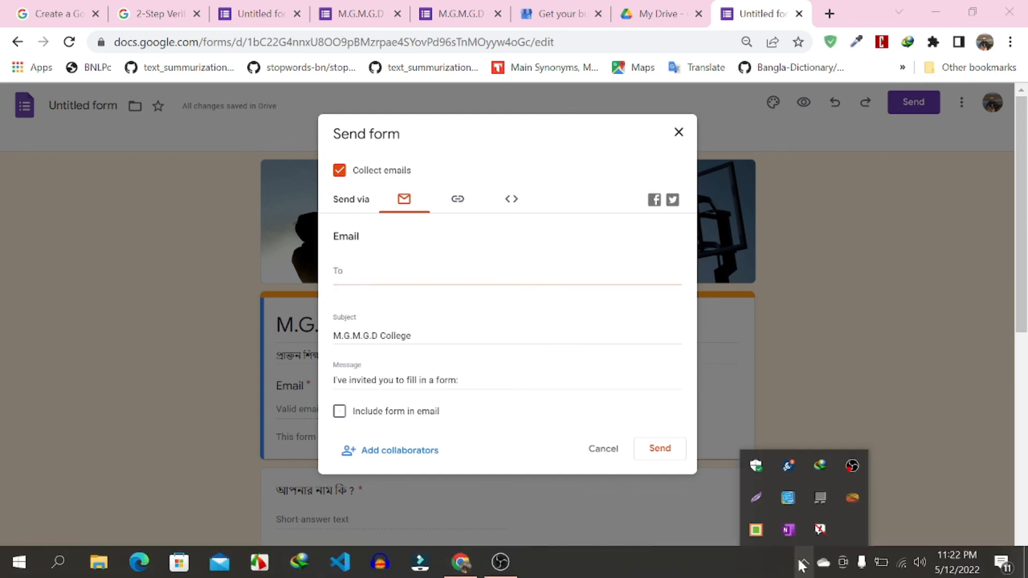
{"action": "left_click", "coordinate": [756, 530]}
{"action": "type", "text": "sat"}
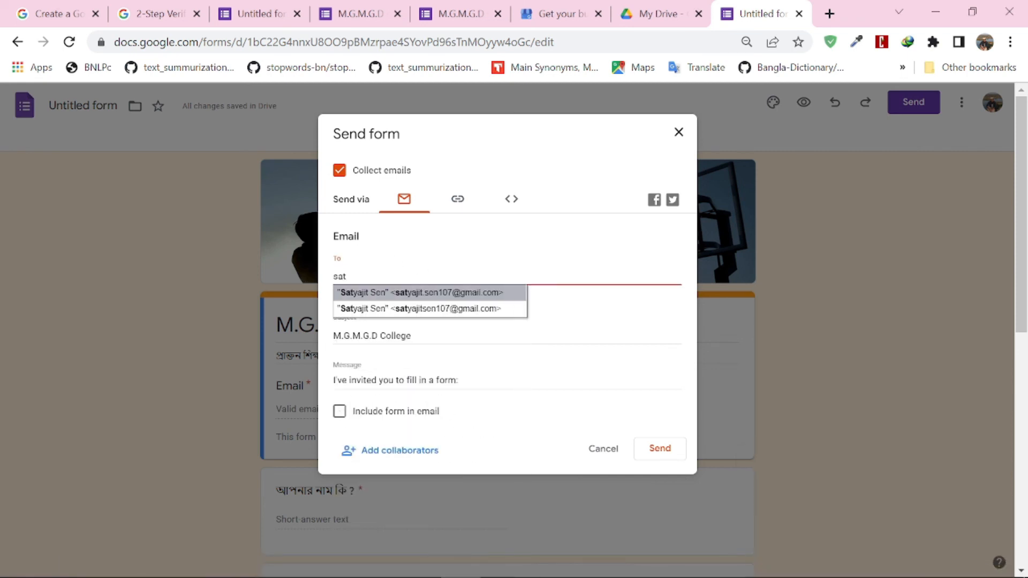
{"action": "left_click", "coordinate": [407, 293]}
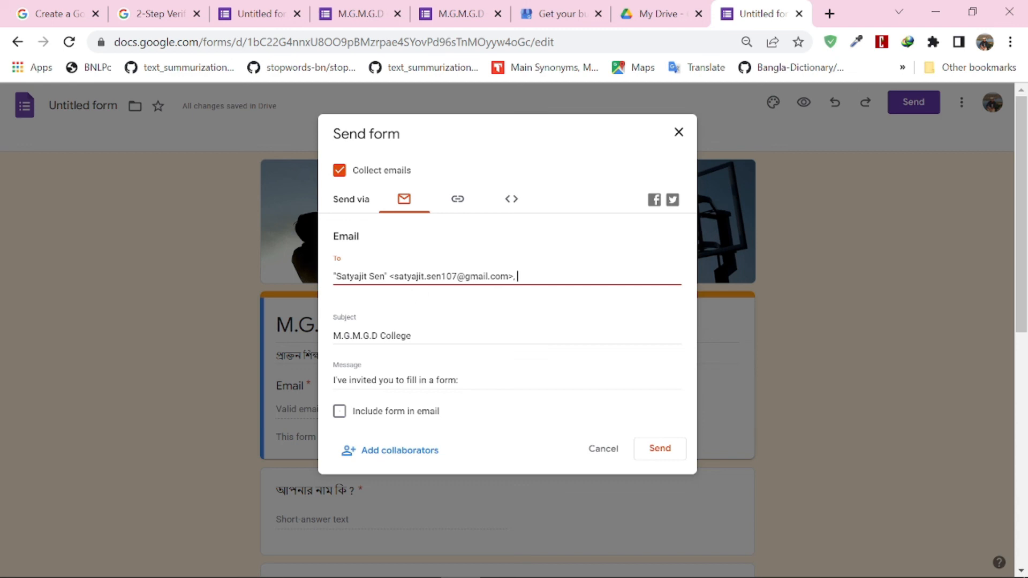
{"action": "key", "text": "BackSpace"}
{"action": "key", "text": "BackSpace"}
{"action": "key", "text": "BackSpace"}
{"action": "key", "text": "BackSpace"}
{"action": "key", "text": "BackSpace"}
{"action": "key", "text": "BackSpace"}
{"action": "key", "text": "BackSpace"}
{"action": "key", "text": "BackSpace"}
{"action": "key", "text": "BackSpace"}
{"action": "key", "text": "BackSpace"}
{"action": "key", "text": "BackSpace"}
{"action": "key", "text": "BackSpace"}
{"action": "key", "text": "BackSpace"}
{"action": "key", "text": "BackSpace"}
{"action": "key", "text": "BackSpace"}
{"action": "key", "text": "BackSpace"}
{"action": "key", "text": "BackSpace"}
{"action": "key", "text": "BackSpace"}
{"action": "key", "text": "BackSpace"}
{"action": "key", "text": "BackSpace"}
{"action": "key", "text": "BackSpace"}
{"action": "key", "text": "BackSpace"}
{"action": "key", "text": "BackSpace"}
{"action": "key", "text": "BackSpace"}
{"action": "key", "text": "BackSpace"}
{"action": "key", "text": "BackSpace"}
{"action": "key", "text": "BackSpace"}
{"action": "key", "text": "BackSpace"}
{"action": "key", "text": "BackSpace"}
{"action": "key", "text": "BackSpace"}
{"action": "key", "text": "BackSpace"}
{"action": "key", "text": "BackSpace"}
{"action": "key", "text": "BackSpace"}
{"action": "key", "text": "BackSpace"}
{"action": "key", "text": "BackSpace"}
{"action": "key", "text": "BackSpace"}
{"action": "key", "text": "BackSpace"}
{"action": "key", "text": "BackSpace"}
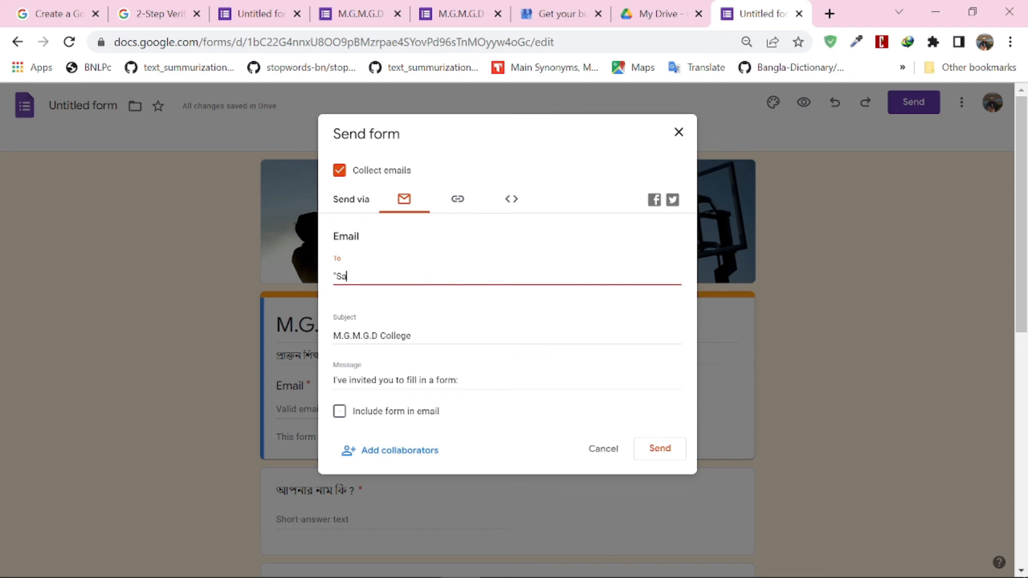
Copy the shortened forms.gle share link and close the Send form dialog
{"action": "left_click", "coordinate": [458, 200]}
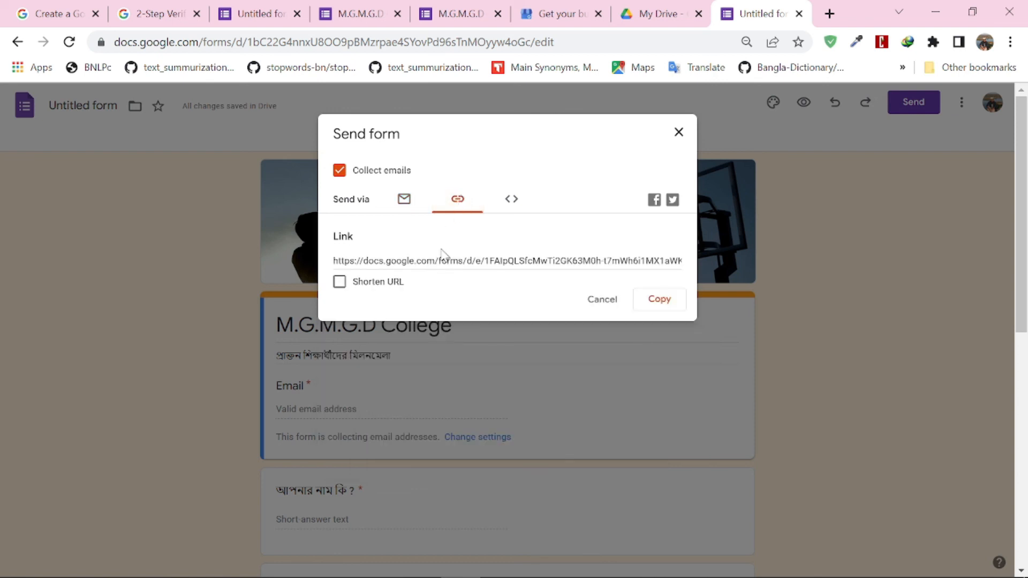
{"action": "left_click", "coordinate": [340, 282]}
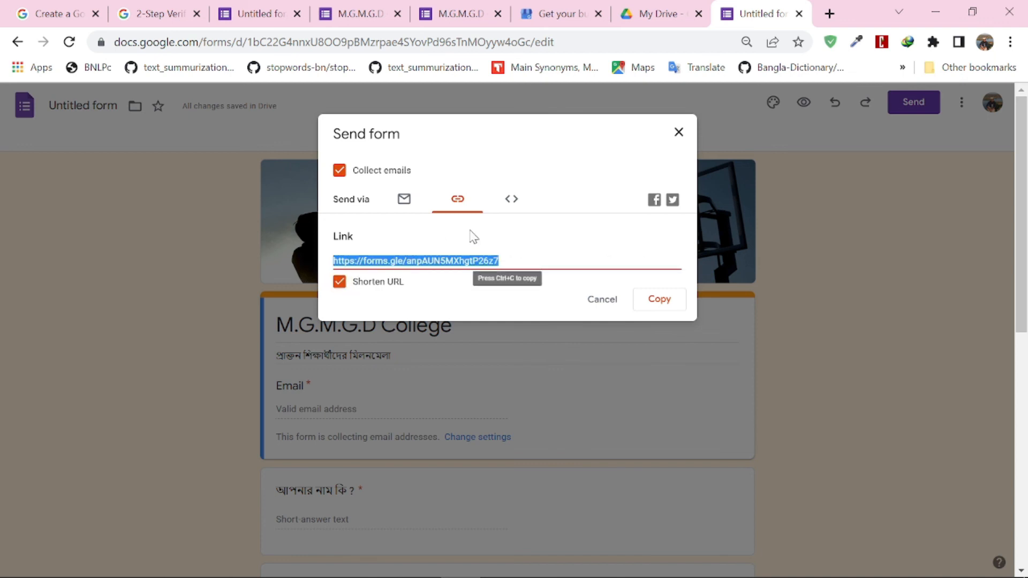
{"action": "left_click", "coordinate": [654, 301]}
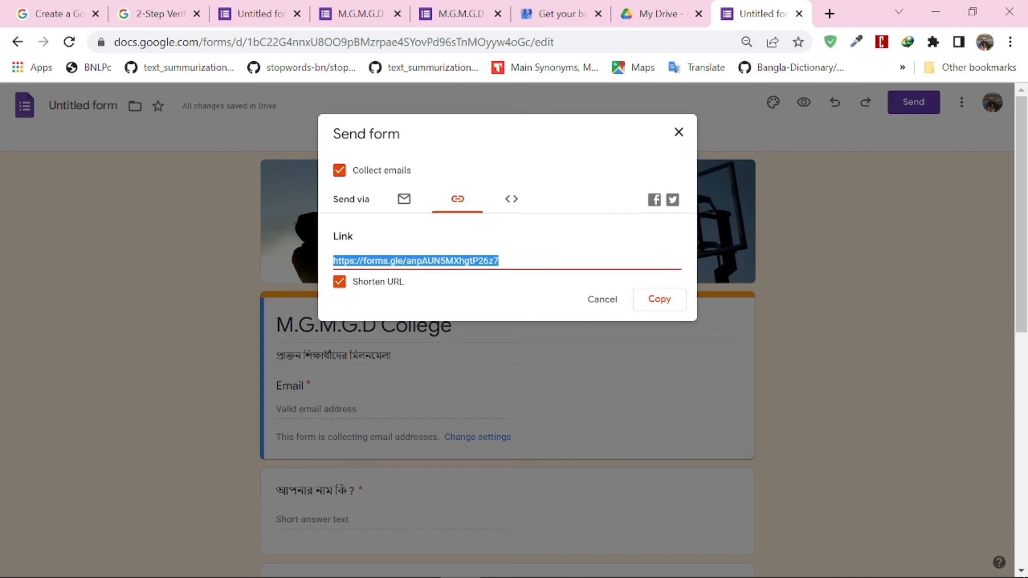
{"action": "left_click", "coordinate": [939, 277]}
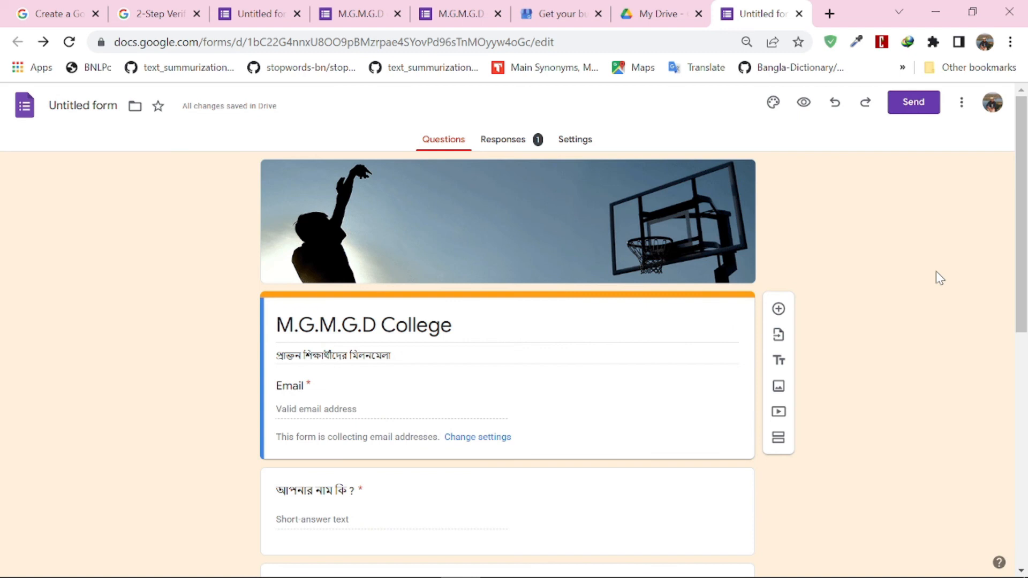